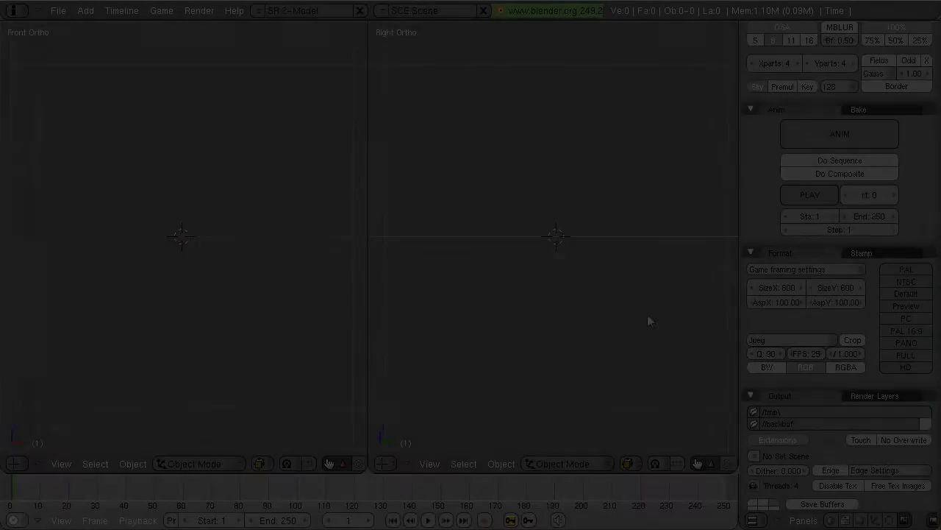
Load Thug-Head Side.bmp from the Thug Model folder as the side view's background image
{"action": "left_click", "coordinate": [430, 463]}
{"action": "left_click", "coordinate": [451, 421]}
{"action": "left_click_drag", "start_coordinate": [544, 346], "coordinate": [569, 321]}
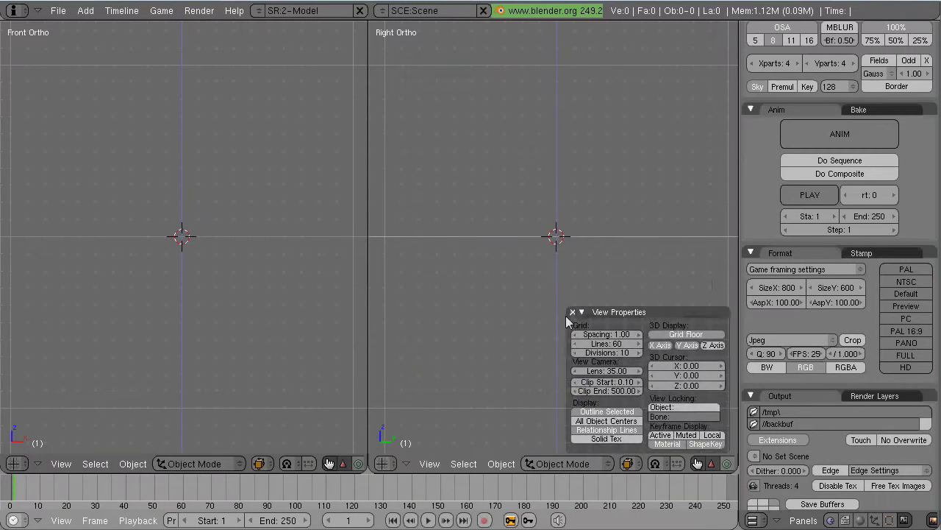
{"action": "left_click", "coordinate": [430, 463]}
{"action": "left_click", "coordinate": [474, 402]}
{"action": "left_click", "coordinate": [586, 392]}
{"action": "left_click", "coordinate": [19, 39]}
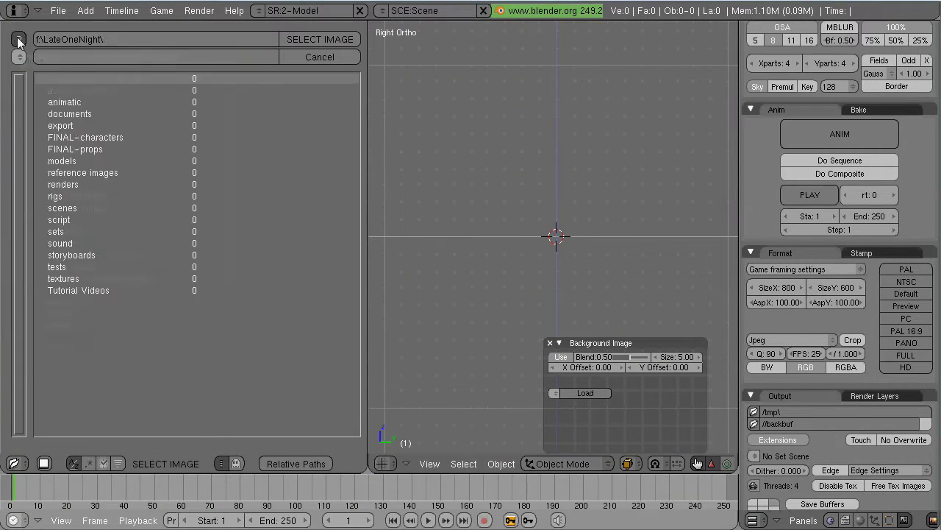
{"action": "left_click", "coordinate": [18, 39]}
{"action": "left_click", "coordinate": [63, 101]}
{"action": "left_click", "coordinate": [66, 125]}
{"action": "left_click", "coordinate": [62, 237]}
{"action": "left_click", "coordinate": [59, 184]}
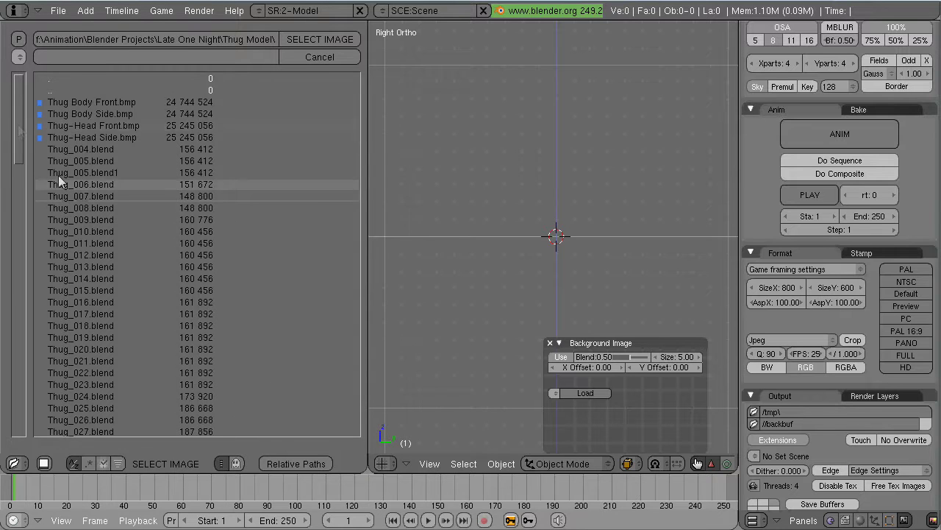
{"action": "double_click", "coordinate": [90, 137]}
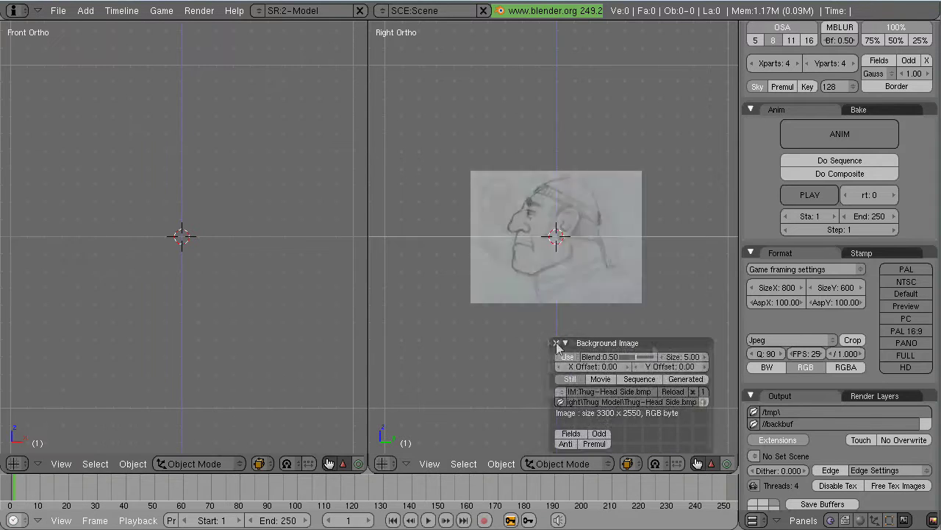
Start loading a front-view background image and browse to the Thug Model folder
{"action": "left_click", "coordinate": [61, 464]}
{"action": "left_click", "coordinate": [106, 402]}
{"action": "left_click", "coordinate": [217, 393]}
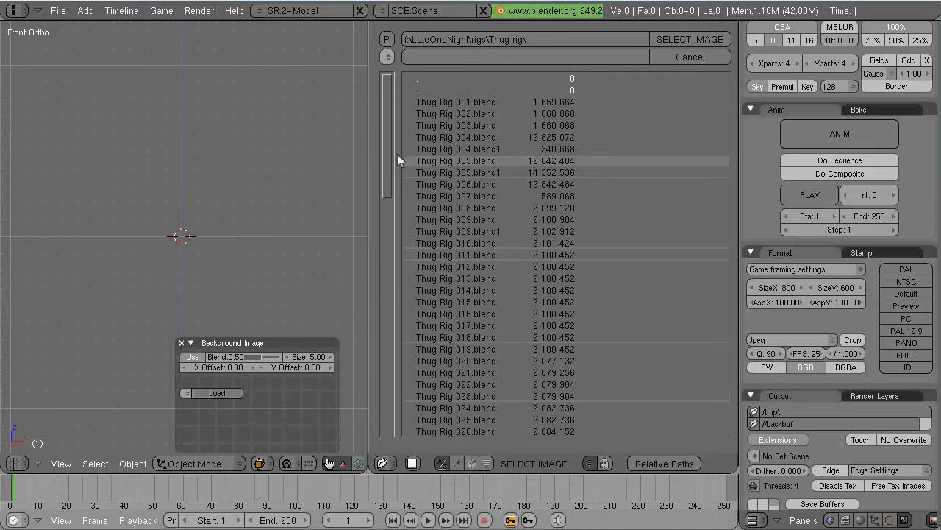
{"action": "left_click", "coordinate": [418, 79]}
{"action": "left_click", "coordinate": [452, 102]}
{"action": "left_click", "coordinate": [451, 137]}
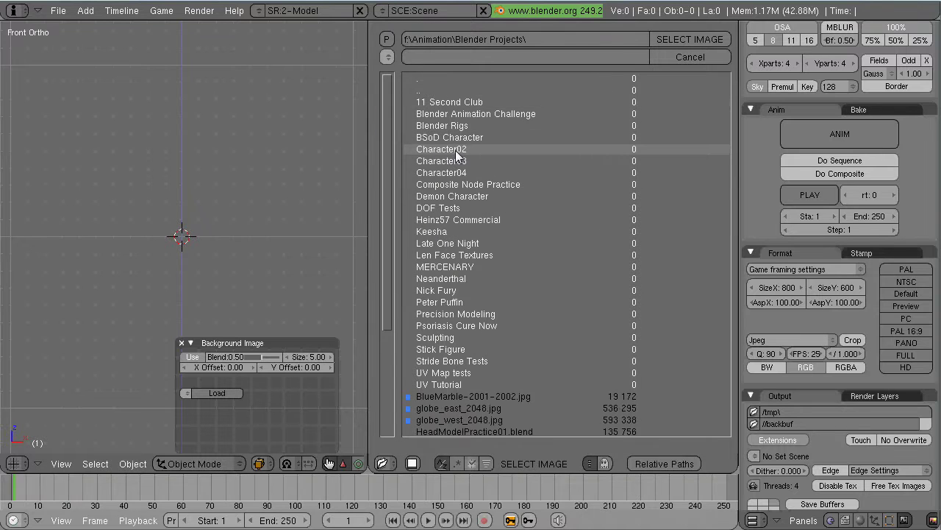
{"action": "left_click", "coordinate": [447, 243]}
{"action": "left_click", "coordinate": [445, 184]}
Load Thug-Head Front.bmp behind the front view and close the side view's background panel
{"action": "double_click", "coordinate": [442, 125]}
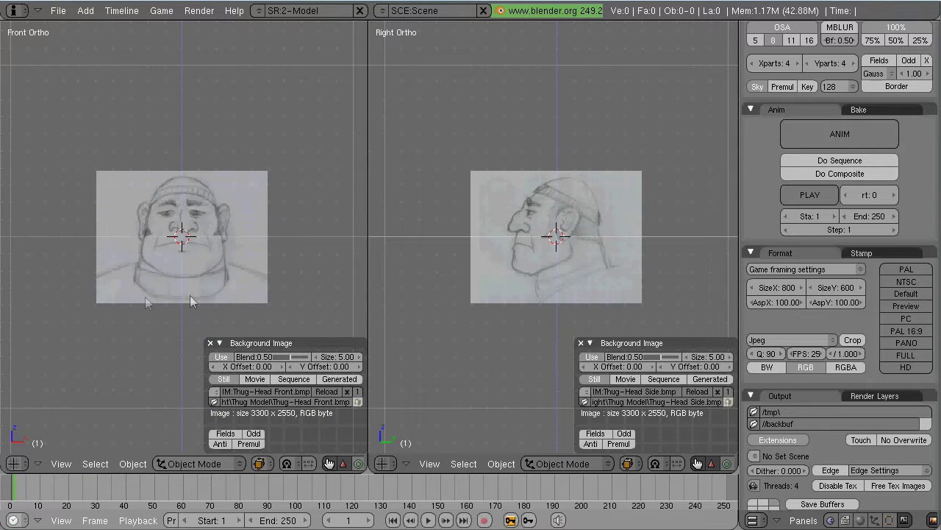
{"action": "scroll", "coordinate": [184, 295], "scroll_direction": "up", "scroll_amount": 4}
{"action": "scroll", "coordinate": [206, 276], "scroll_direction": "down", "scroll_amount": 2}
{"action": "scroll", "coordinate": [554, 242], "scroll_direction": "up", "scroll_amount": 2}
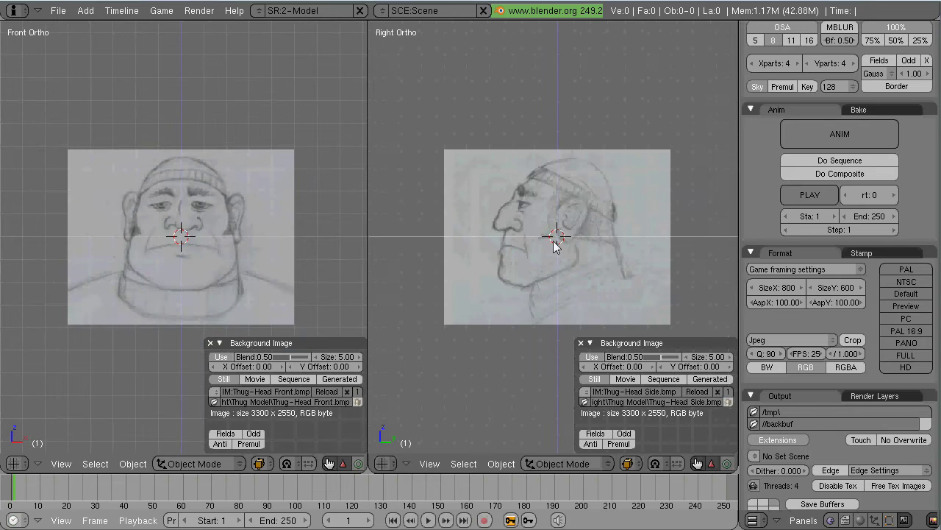
{"action": "scroll", "coordinate": [483, 252], "scroll_direction": "up", "scroll_amount": 2}
{"action": "scroll", "coordinate": [241, 239], "scroll_direction": "up", "scroll_amount": 3}
{"action": "scroll", "coordinate": [242, 239], "scroll_direction": "down", "scroll_amount": 1}
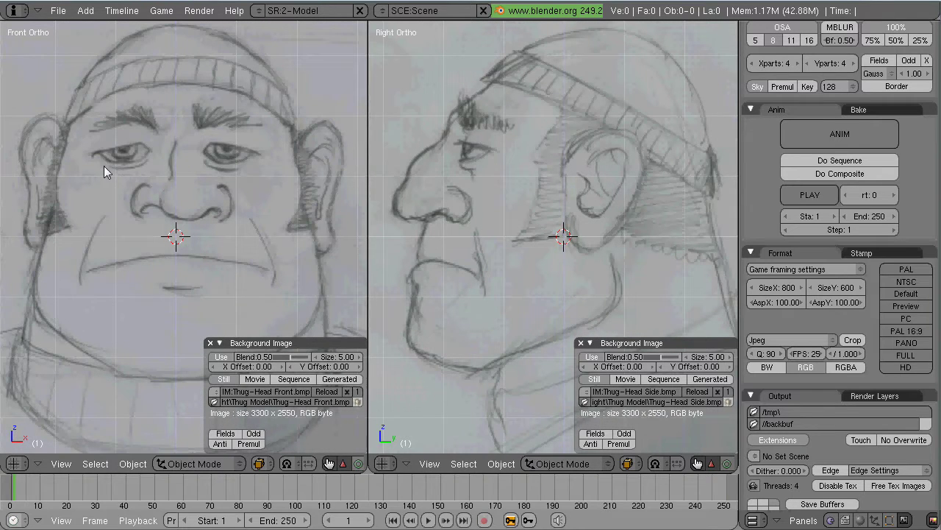
{"action": "left_click", "coordinate": [580, 342]}
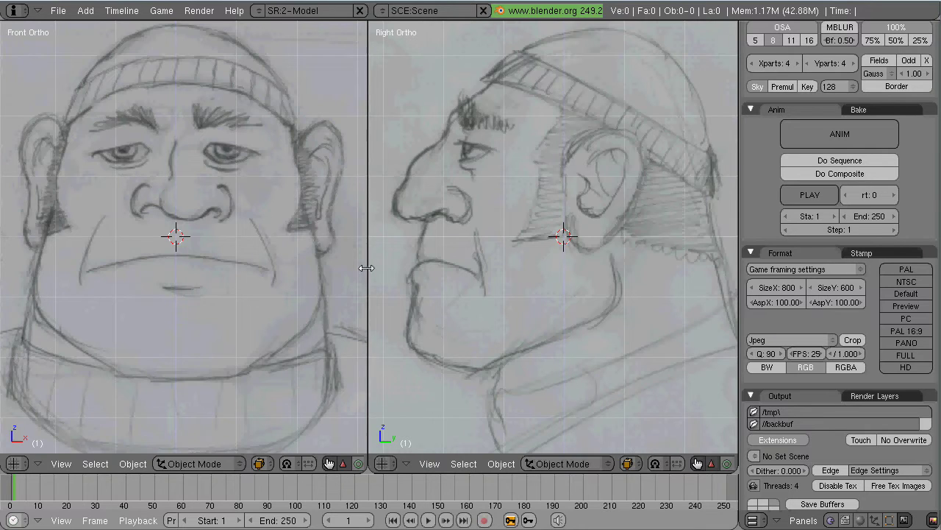
Maximize the front view and set its background blend to 0.76 and X offset to -0.10
{"action": "key", "text": "ctrl+Up"}
{"action": "left_click", "coordinate": [61, 463]}
{"action": "left_click", "coordinate": [81, 416]}
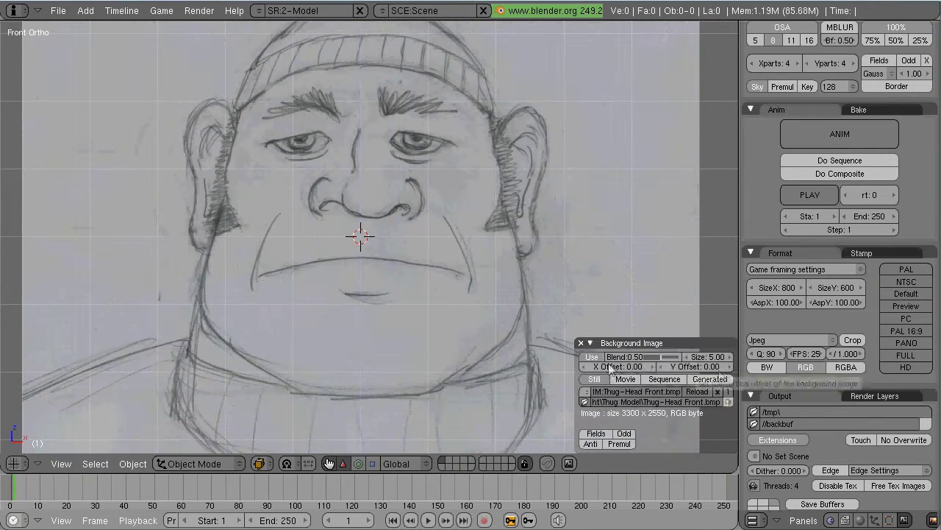
{"action": "left_click_drag", "start_coordinate": [661, 359], "coordinate": [671, 358]}
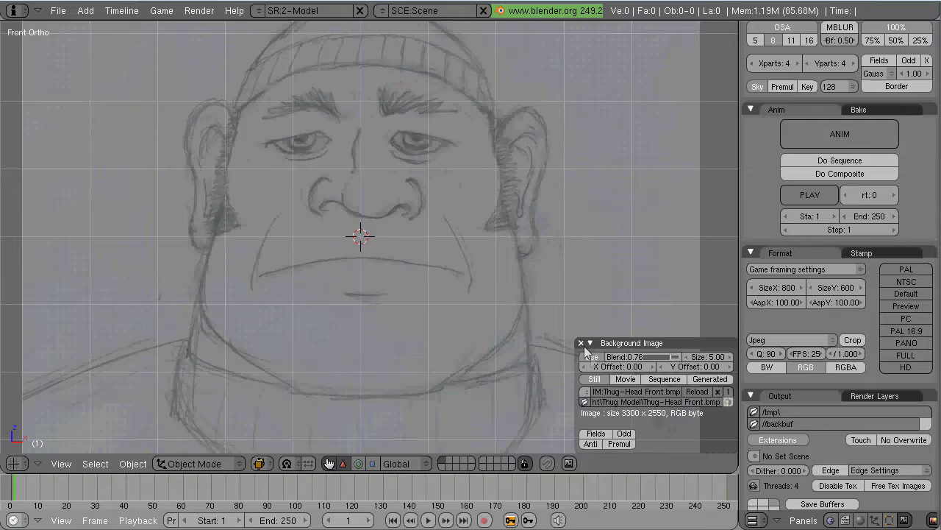
{"action": "scroll", "coordinate": [390, 274], "scroll_direction": "up", "scroll_amount": 3}
{"action": "scroll", "coordinate": [390, 274], "scroll_direction": "down", "scroll_amount": 3}
{"action": "middle_click_drag", "start_coordinate": [390, 273], "coordinate": [441, 322], "text": "shift"}
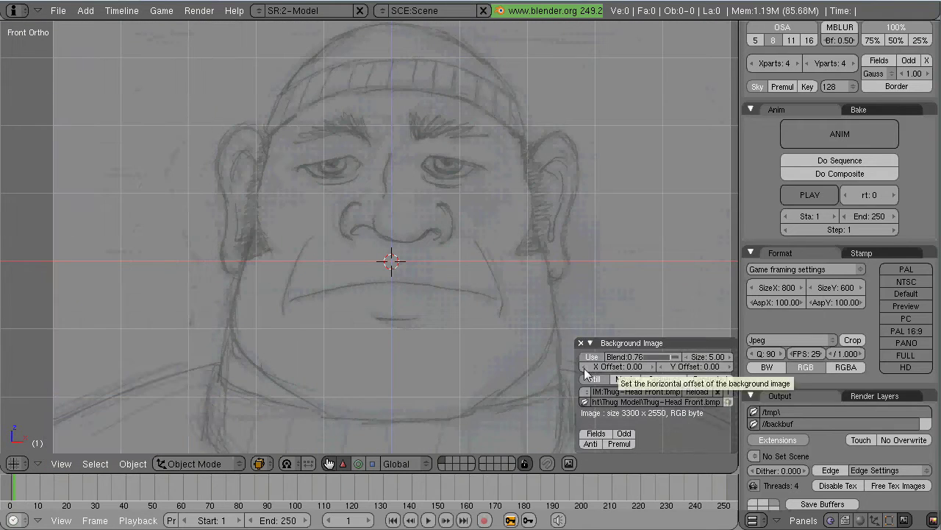
{"action": "left_click", "coordinate": [584, 368]}
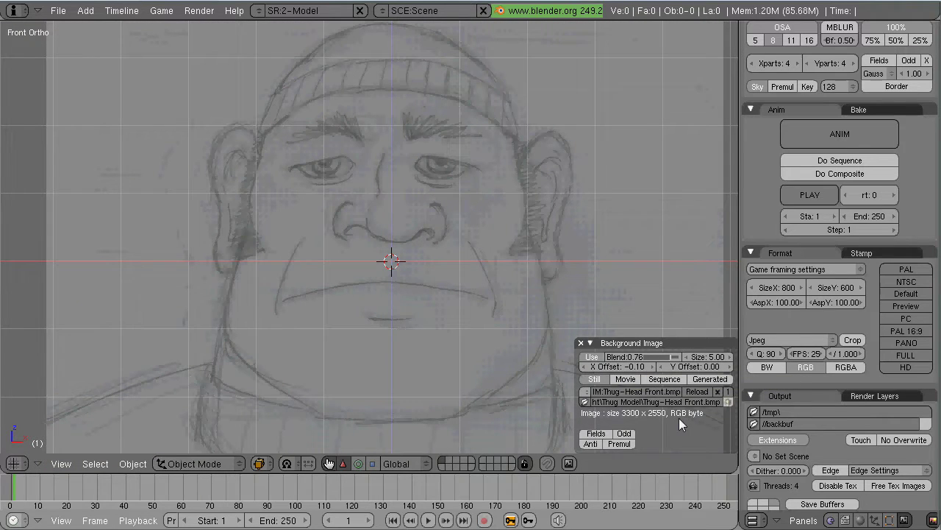
Add a plane mesh and stand it upright by rotating it 90° on X in edit mode
{"action": "left_click", "coordinate": [580, 343]}
{"action": "scroll", "coordinate": [440, 272], "scroll_direction": "up", "scroll_amount": 3}
{"action": "key", "text": "space"}
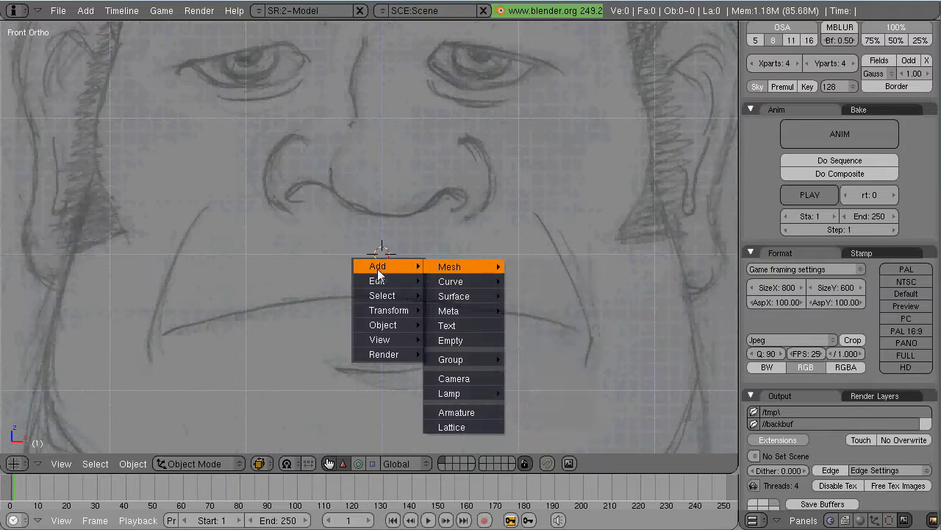
{"action": "left_click", "coordinate": [531, 265]}
{"action": "key", "text": "KP_3"}
{"action": "key", "text": "r"}
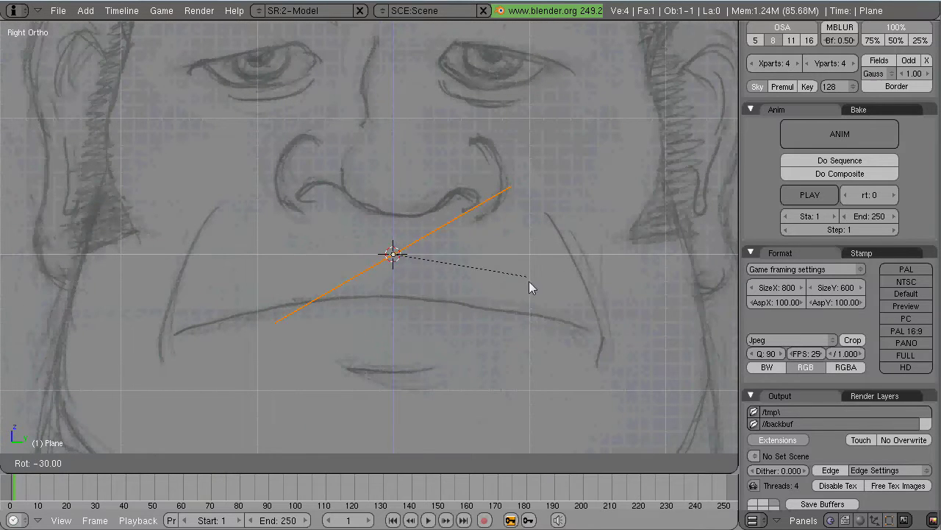
{"action": "right_click", "coordinate": [517, 347]}
{"action": "key", "text": "Tab"}
{"action": "type", "text": "aarx90"}
{"action": "key", "text": "Return"}
{"action": "key", "text": "KP_1"}
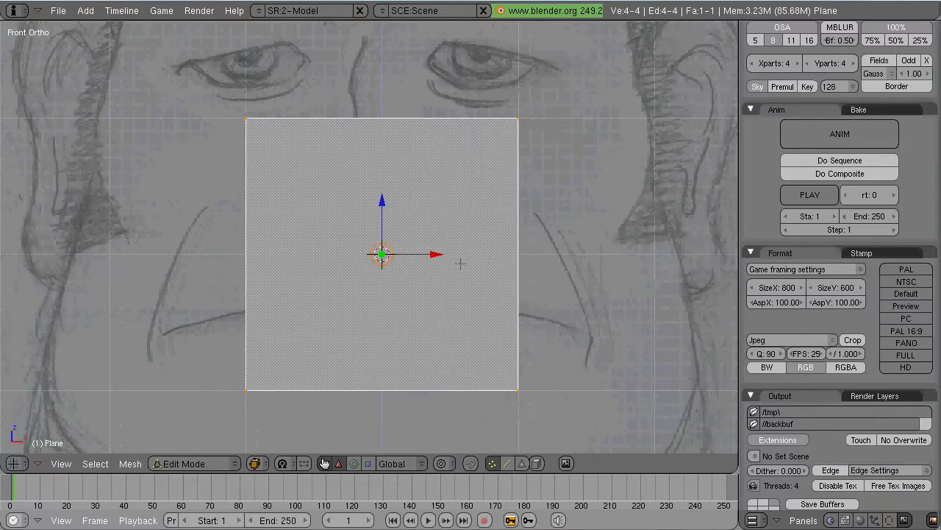
Scale the plane down and subdivide it into four faces
{"action": "key", "text": "s"}
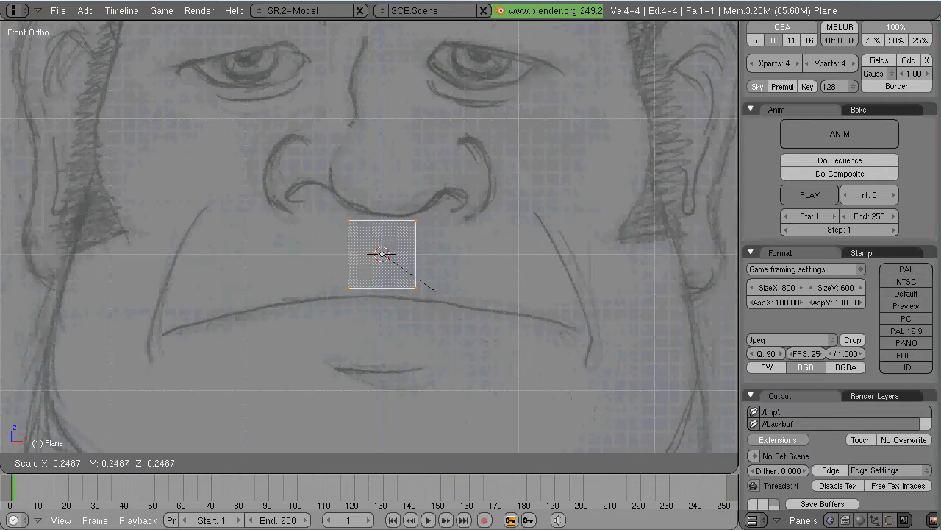
{"action": "left_click", "coordinate": [378, 260]}
{"action": "key", "text": "w"}
{"action": "left_click", "coordinate": [378, 260]}
{"action": "scroll", "coordinate": [378, 260], "scroll_direction": "up", "scroll_amount": 4}
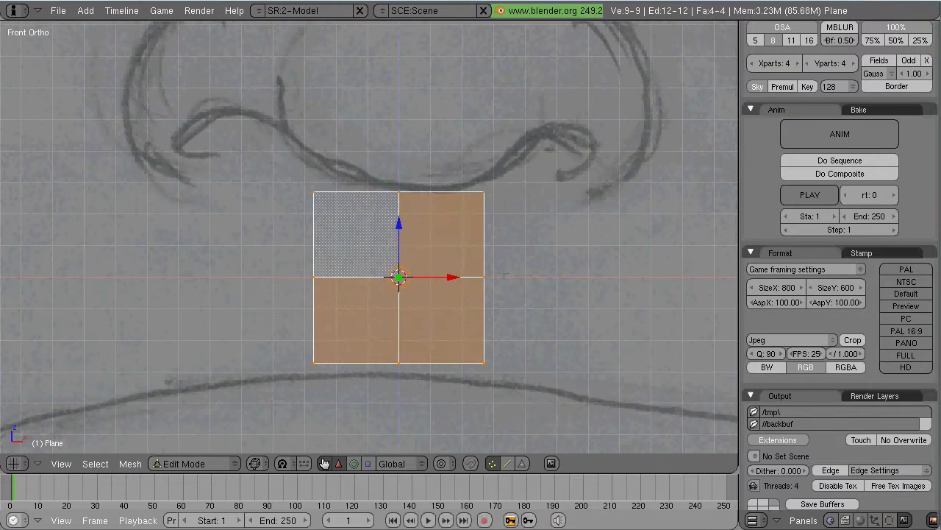
Delete the two left faces and the top-right face, leaving one quad
{"action": "key", "text": "a"}
{"action": "key", "text": "b"}
{"action": "left_click_drag", "start_coordinate": [294, 176], "coordinate": [338, 375]}
{"action": "key", "text": "b"}
{"action": "left_click_drag", "start_coordinate": [441, 177], "coordinate": [384, 423]}
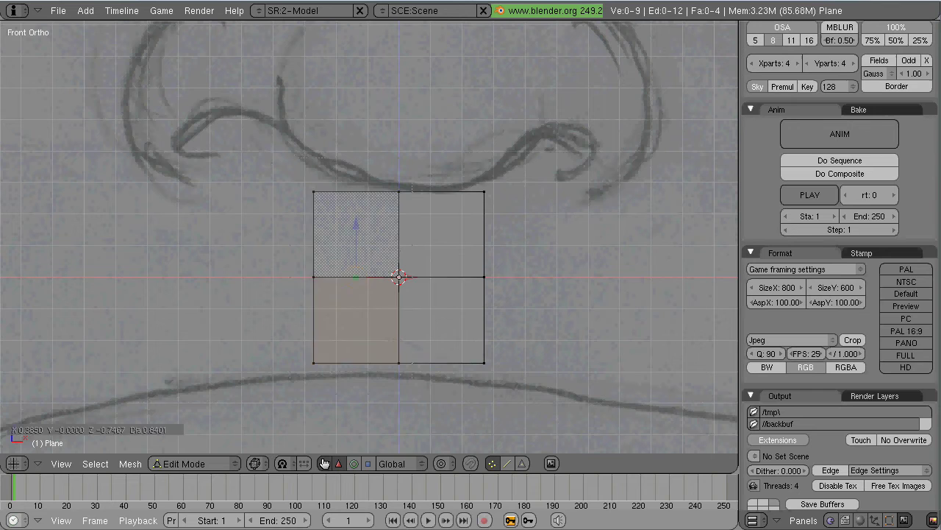
{"action": "key", "text": "x"}
{"action": "left_click", "coordinate": [371, 424]}
{"action": "right_click", "coordinate": [441, 234]}
{"action": "key", "text": "x"}
{"action": "left_click", "coordinate": [441, 234]}
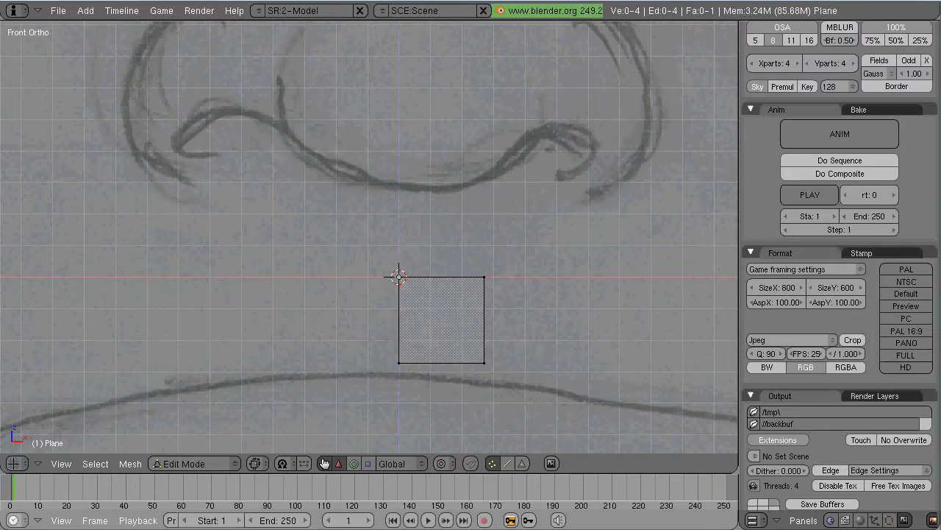
Move the quad's top edge upward to just under the nose
{"action": "key", "text": "g"}
{"action": "key", "text": "Return"}
{"action": "key", "text": "ctrl+i"}
{"action": "key", "text": "g"}
{"action": "key", "text": "Return"}
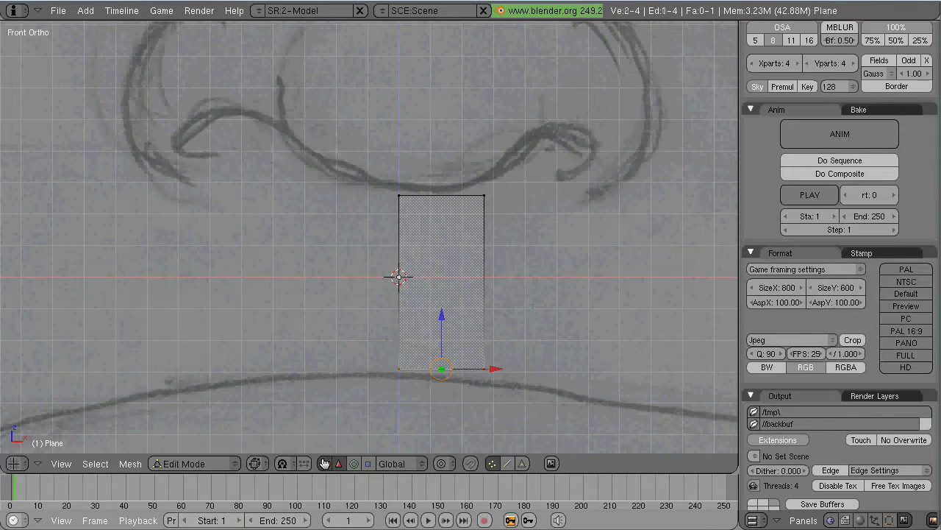
Add a Mirror modifier so the half-face mesh mirrors across the centre line
{"action": "key", "text": "a"}
{"action": "scroll", "coordinate": [830, 364], "scroll_direction": "down", "scroll_amount": 1}
{"action": "left_click", "coordinate": [889, 519]}
{"action": "left_click", "coordinate": [787, 104]}
{"action": "left_click", "coordinate": [768, 294]}
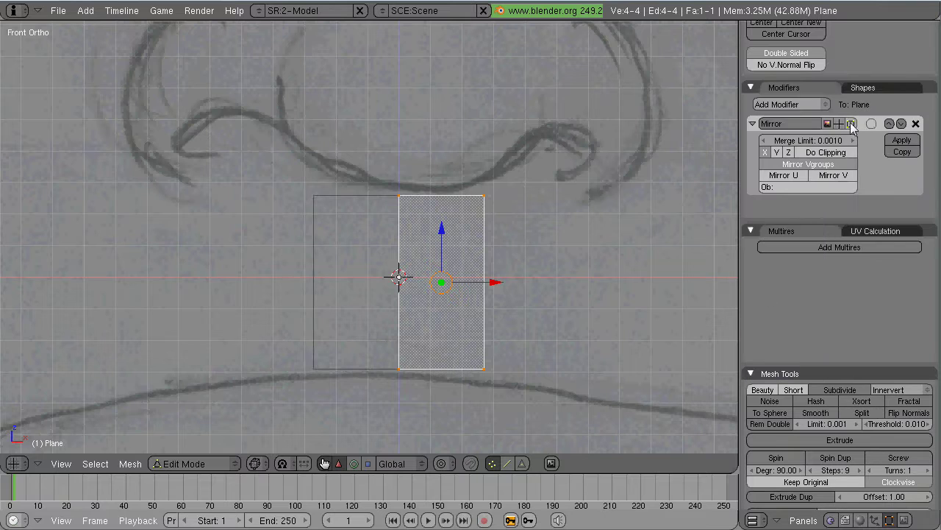
Move the top-right corner of the face toward the nostril
{"action": "key", "text": "a"}
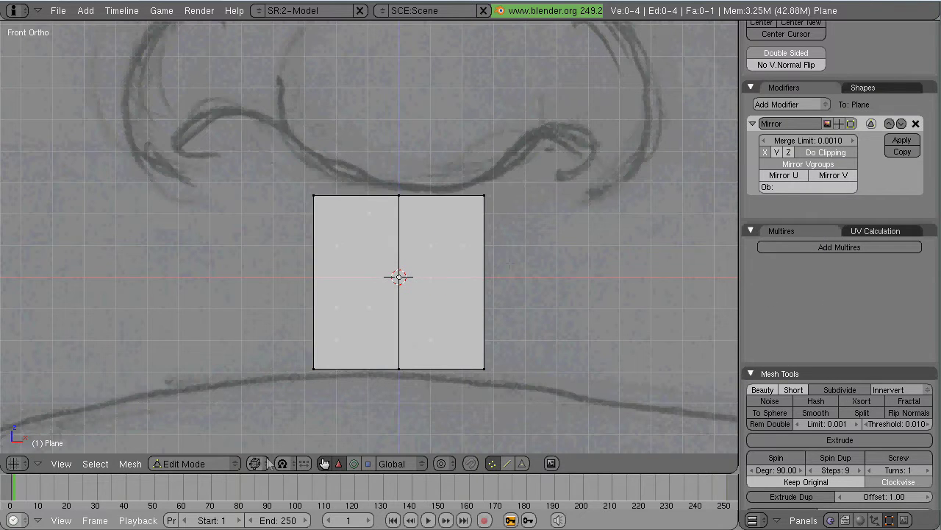
{"action": "scroll", "coordinate": [369, 237], "scroll_direction": "down", "scroll_amount": 2}
{"action": "right_click", "coordinate": [445, 266]}
{"action": "scroll", "coordinate": [369, 236], "scroll_direction": "down", "scroll_amount": 3}
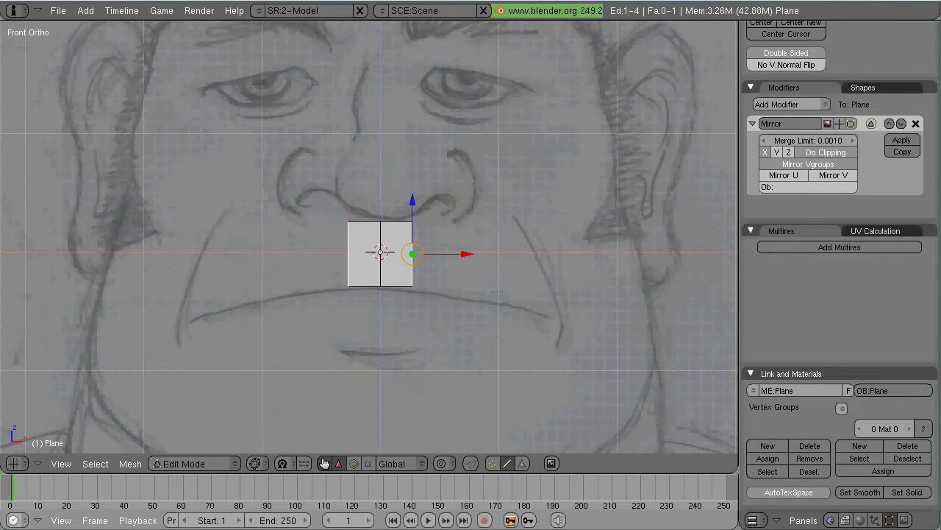
{"action": "key", "text": "g"}
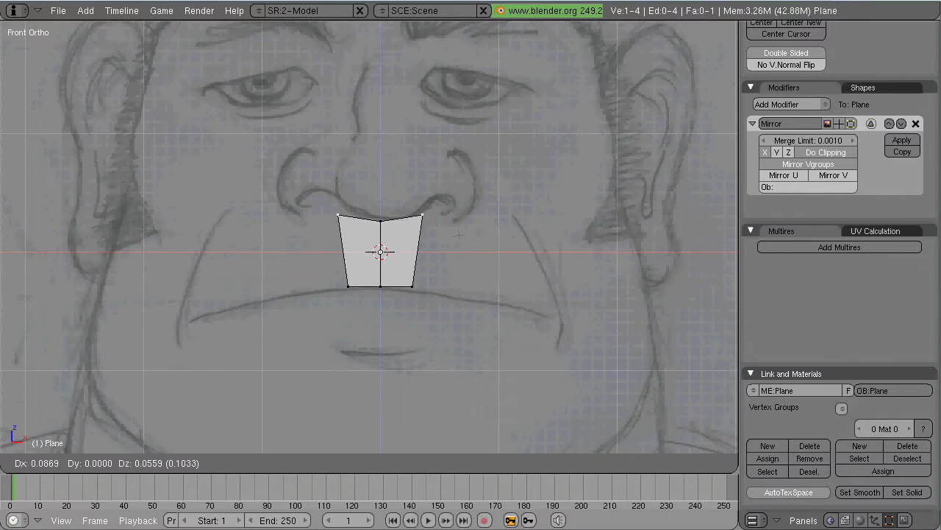
{"action": "key", "text": "Return"}
Extrude the outer right edge along the upper lip toward the mouth corner, adjusting a corner vertex
{"action": "right_click", "coordinate": [413, 286], "text": "shift"}
{"action": "key", "text": "e"}
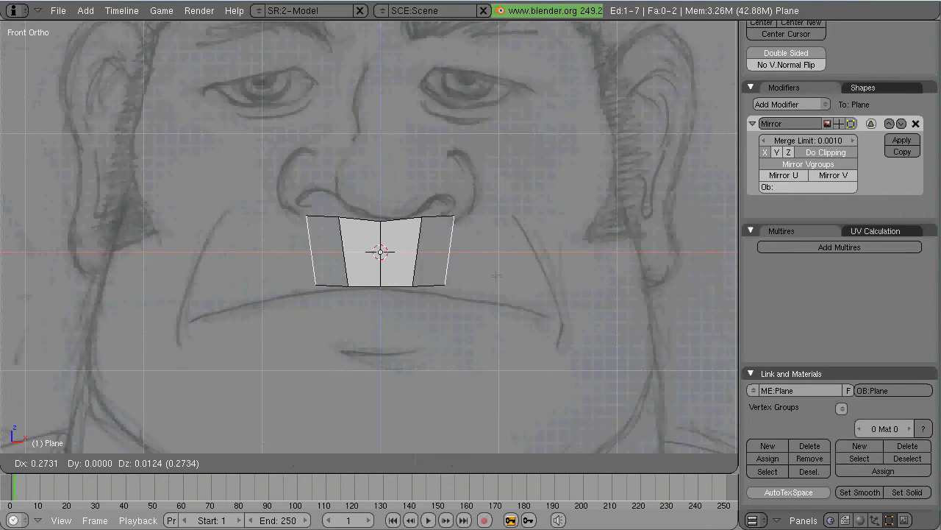
{"action": "key", "text": "Return"}
{"action": "right_click", "coordinate": [454, 294]}
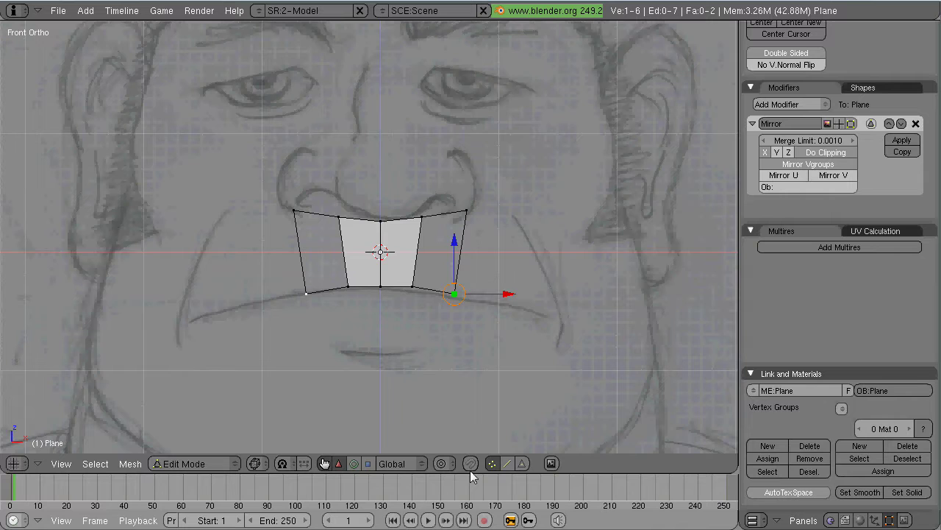
{"action": "key", "text": "e"}
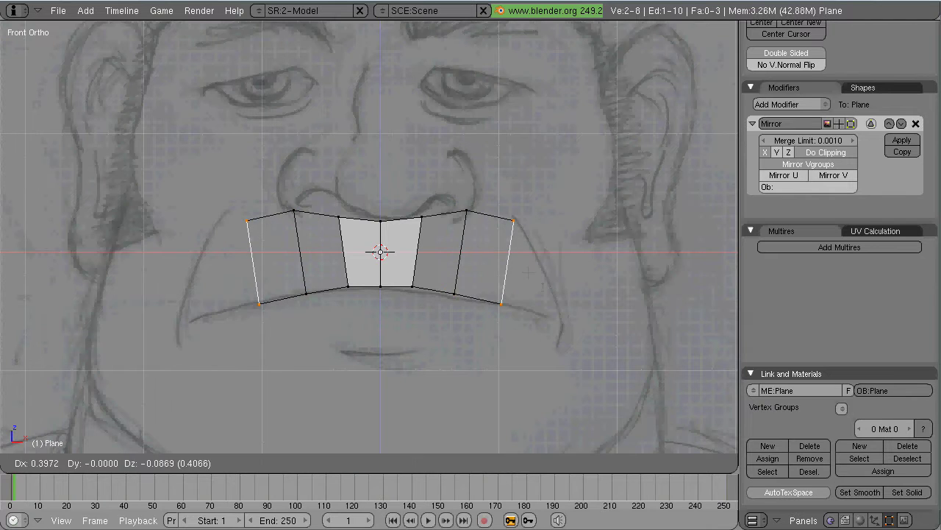
{"action": "key", "text": "Return"}
{"action": "right_click", "coordinate": [422, 218]}
{"action": "key", "text": "g"}
{"action": "left_click", "coordinate": [419, 223]}
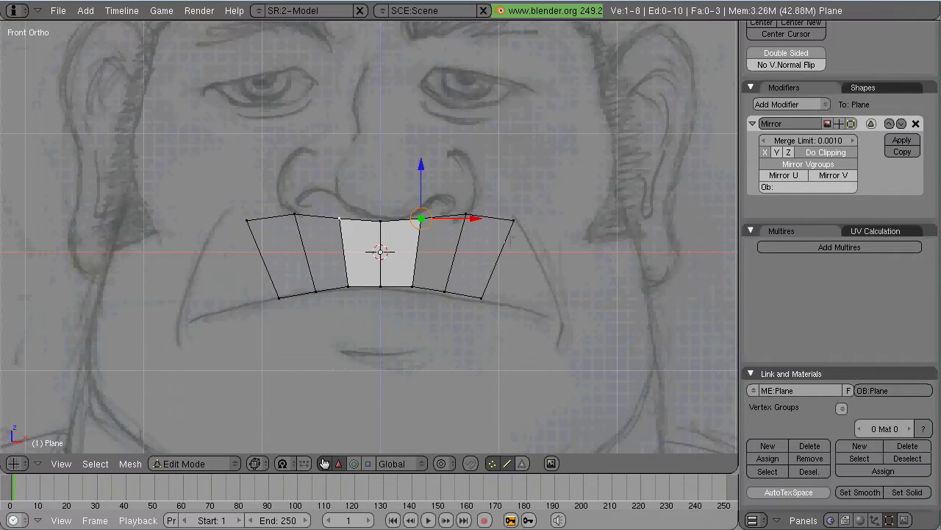
{"action": "key", "text": "e"}
{"action": "key", "text": "Return"}
Extrude edges down around the mouth corner and under the lower lip to its centre
{"action": "right_click", "coordinate": [550, 277]}
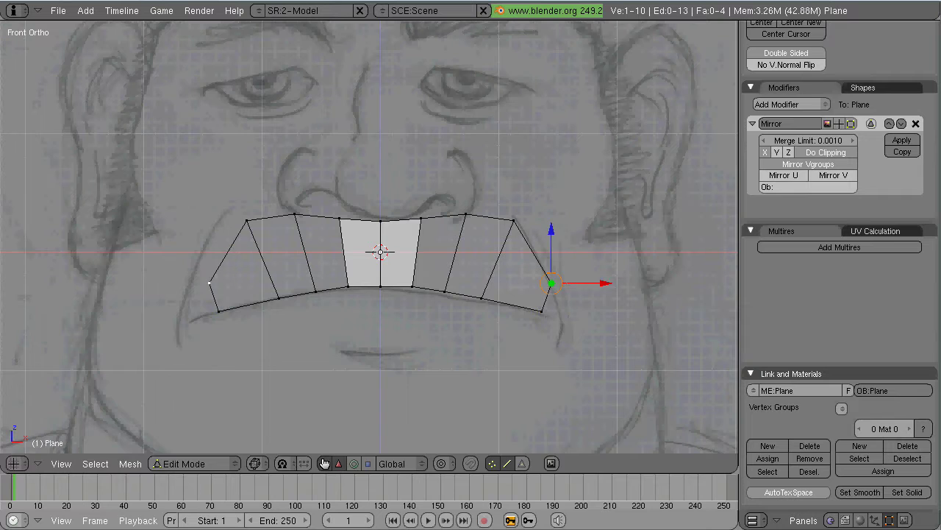
{"action": "key", "text": "g"}
{"action": "left_click", "coordinate": [555, 302]}
{"action": "key", "text": "e"}
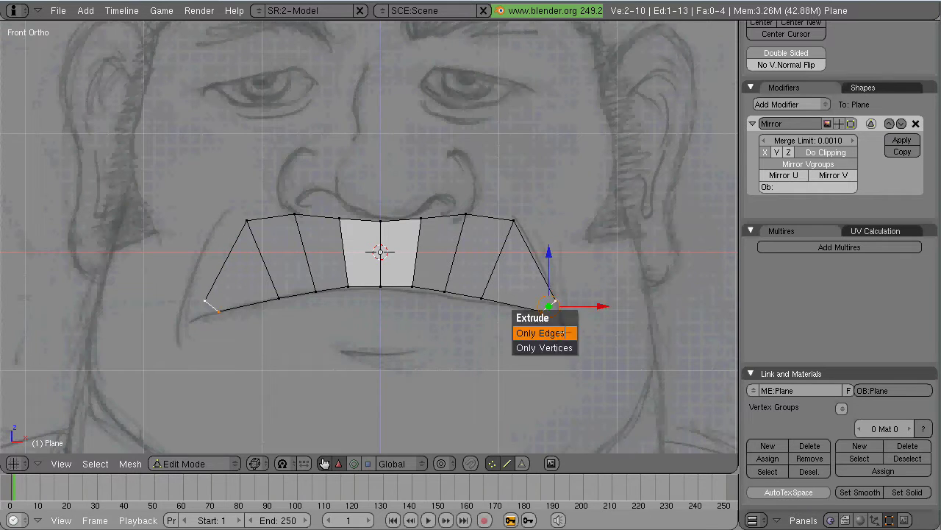
{"action": "key", "text": "Return"}
{"action": "key", "text": "Return"}
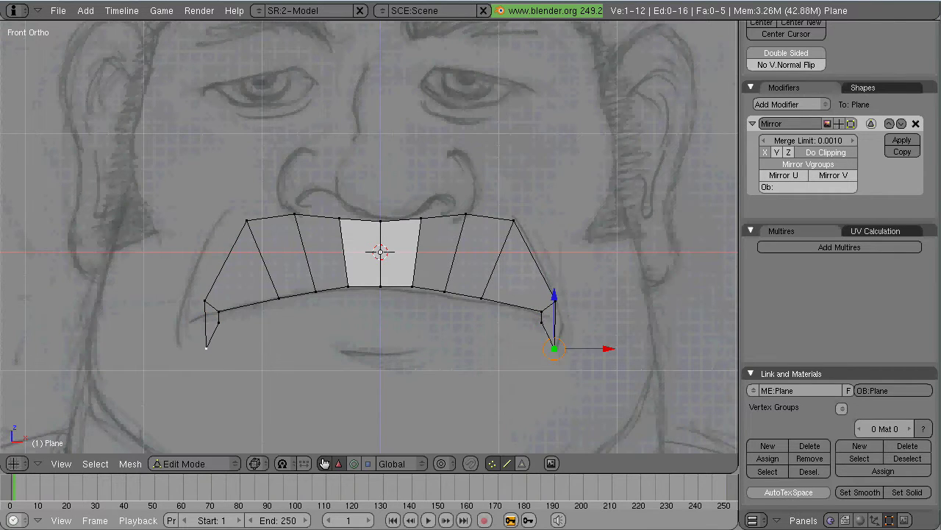
{"action": "key", "text": "e"}
{"action": "key", "text": "Return"}
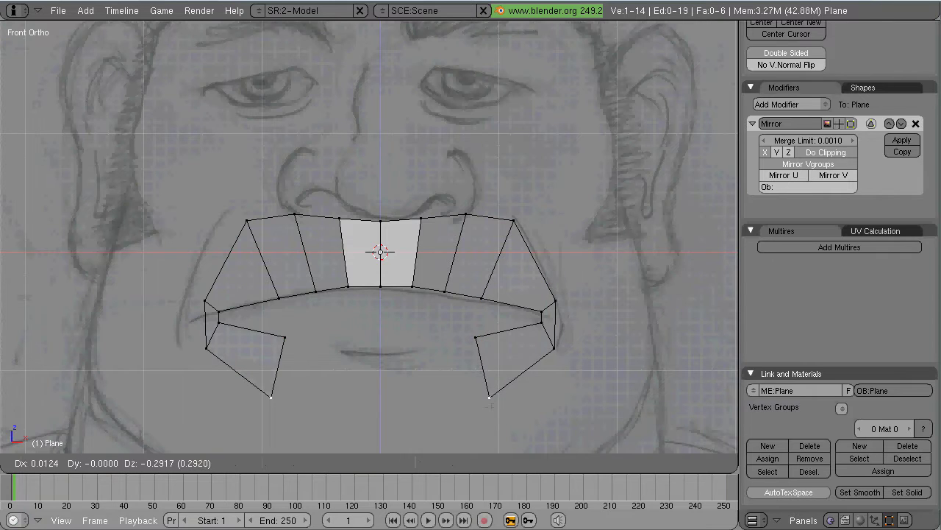
{"action": "key", "text": "Return"}
{"action": "key", "text": "e"}
{"action": "key", "text": "Return"}
{"action": "key", "text": "Return"}
{"action": "key", "text": "g"}
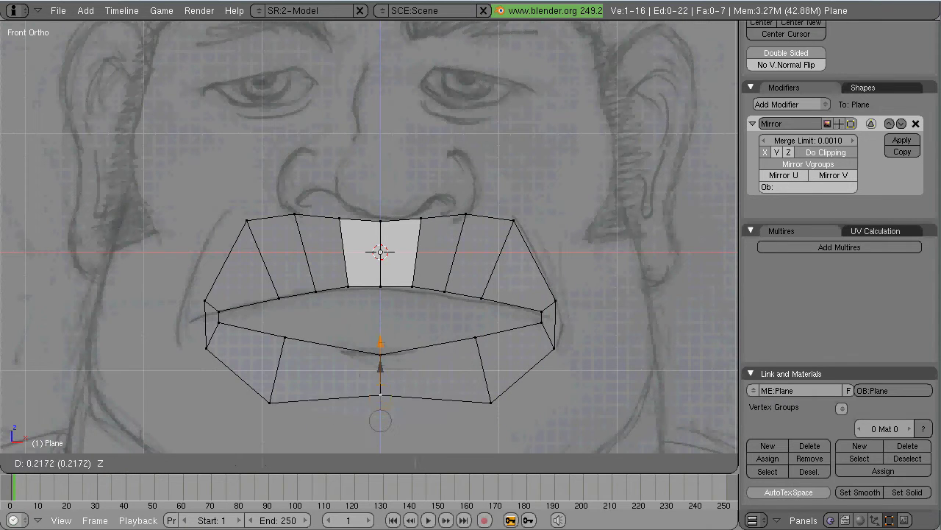
Reshape the lower lip with soft falloff, moving the centre vertex only along Z
{"action": "key", "text": "Return"}
{"action": "right_click", "coordinate": [476, 338]}
{"action": "key", "text": "g"}
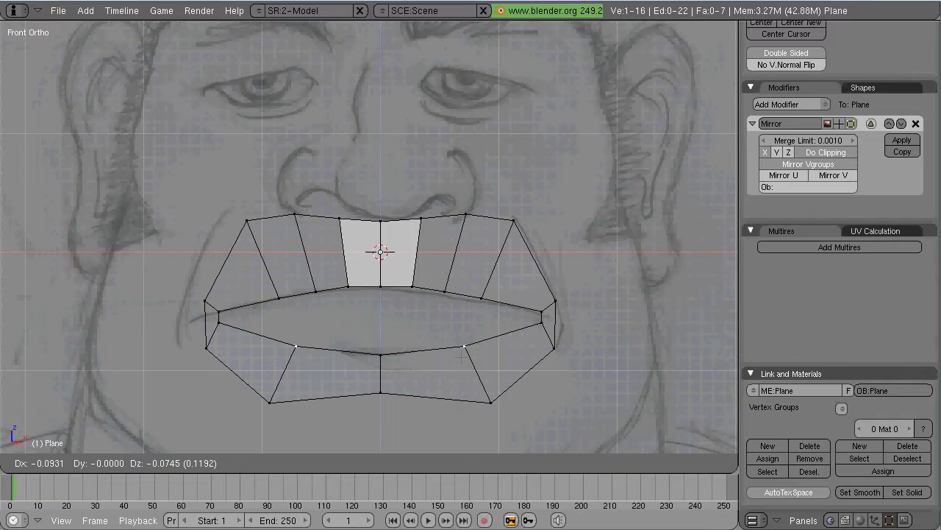
{"action": "key", "text": "Return"}
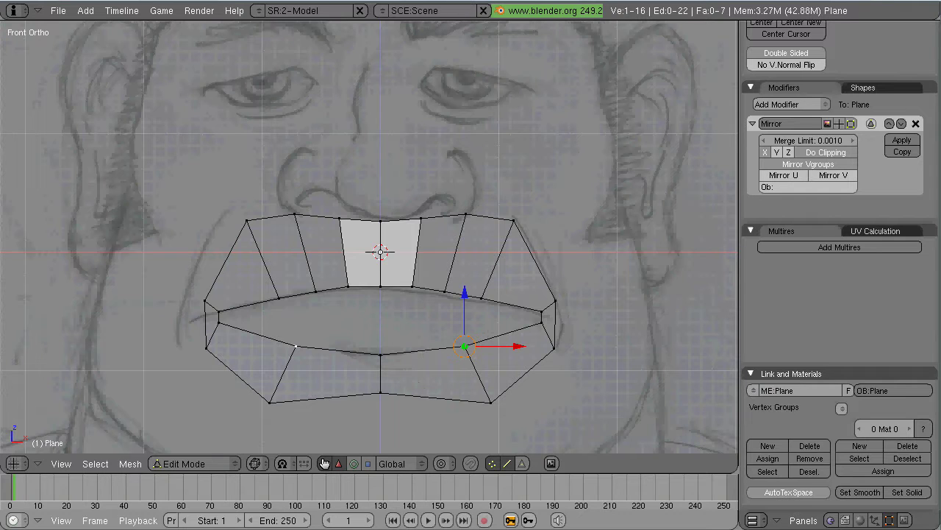
{"action": "key", "text": "g"}
{"action": "key", "text": "Return"}
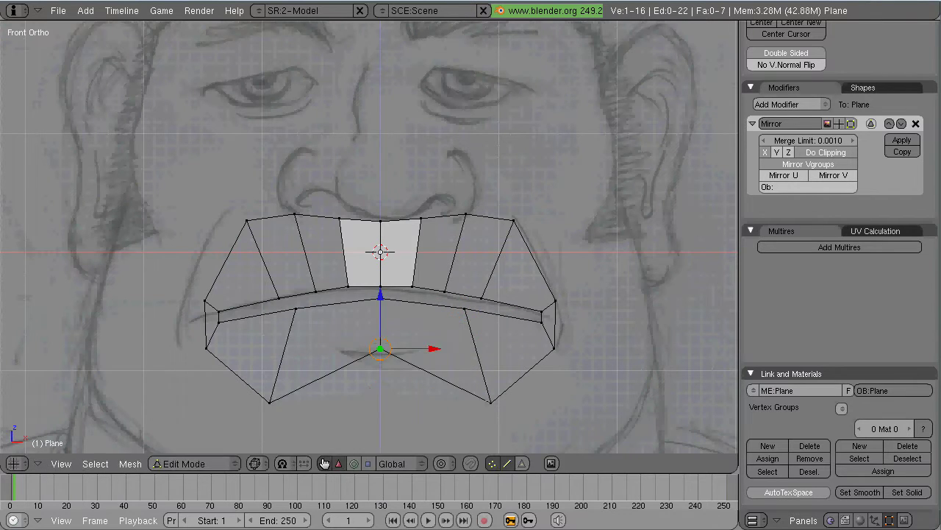
{"action": "key", "text": "g"}
{"action": "key", "text": "Return"}
{"action": "right_click", "coordinate": [380, 308]}
{"action": "key", "text": "g"}
{"action": "key", "text": "z"}
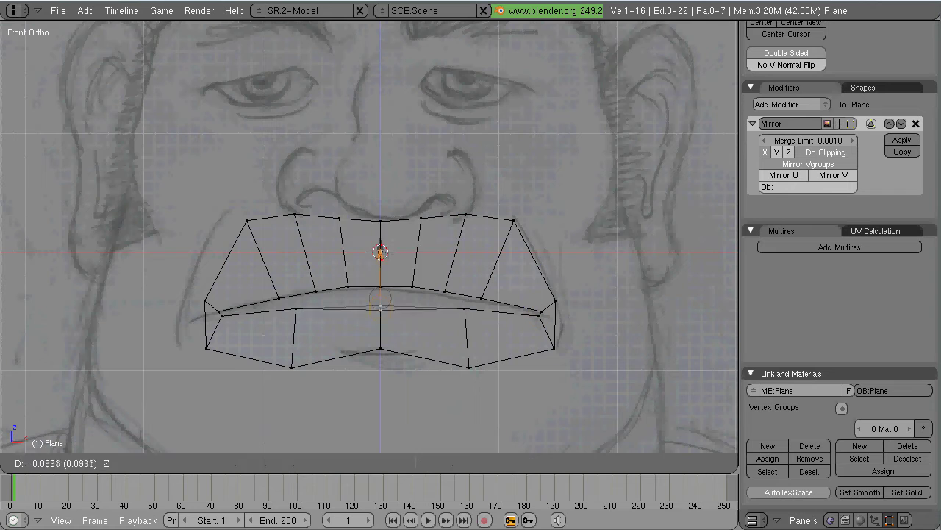
{"action": "key", "text": "Return"}
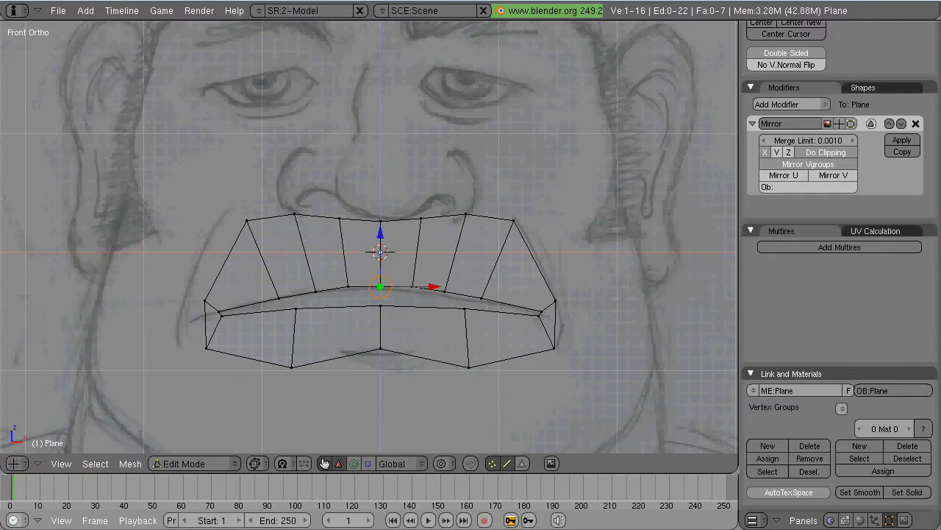
{"action": "key", "text": "g"}
Curve the upper lip, extrude its top centre edge toward the nose, and lower the top vertex on Z
{"action": "key", "text": "Return"}
{"action": "right_click", "coordinate": [485, 285]}
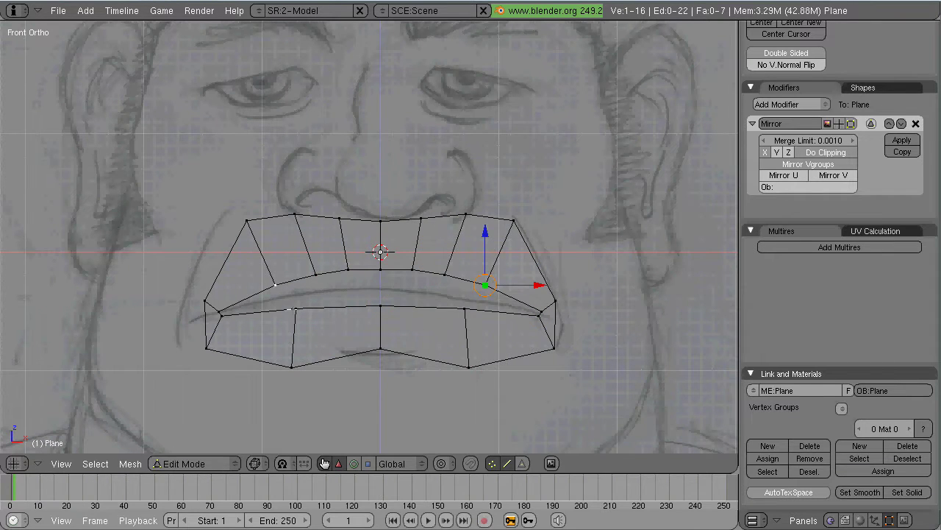
{"action": "key", "text": "e"}
{"action": "key", "text": "Return"}
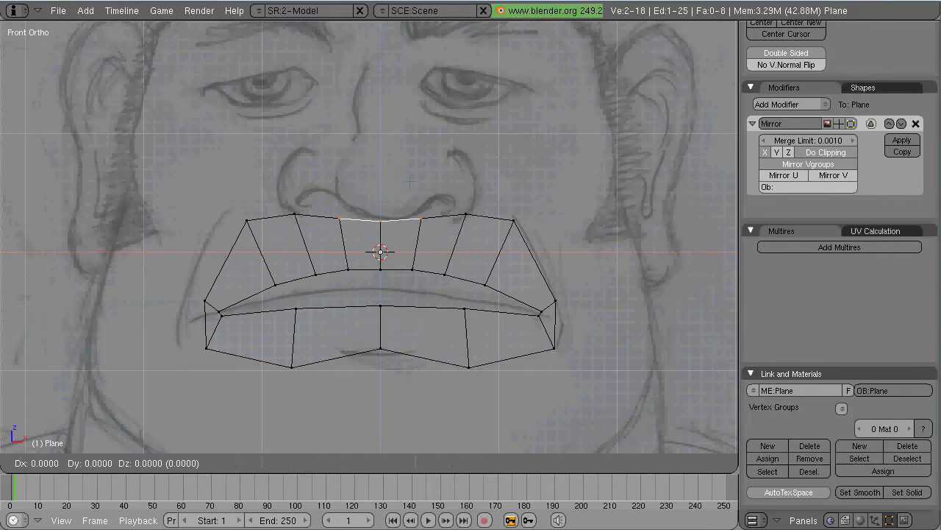
{"action": "key", "text": "Return"}
{"action": "right_click", "coordinate": [421, 178]}
{"action": "key", "text": "g"}
{"action": "key", "text": "z"}
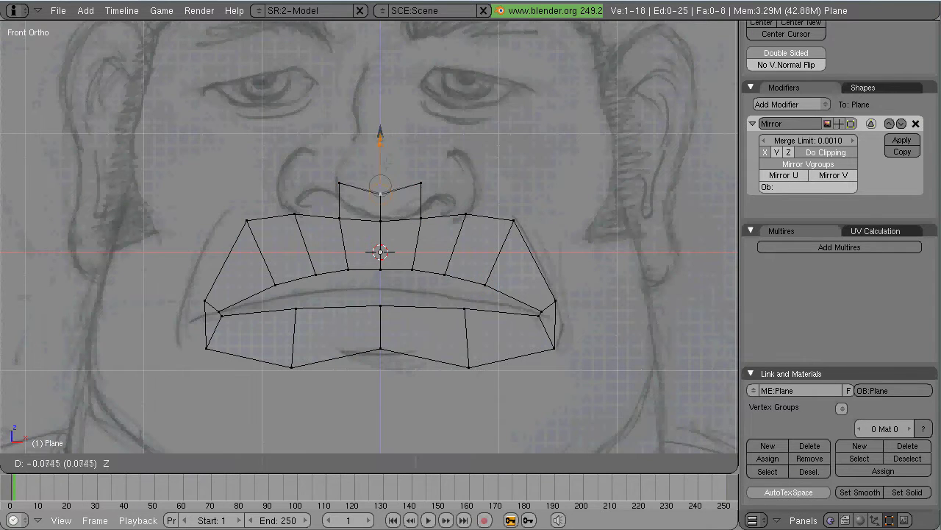
{"action": "key", "text": "Return"}
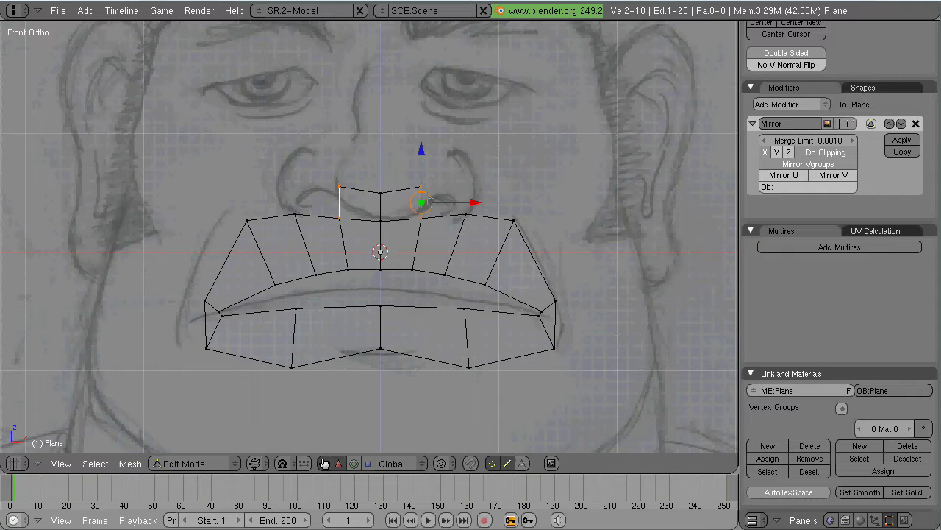
{"action": "key", "text": "e"}
Extrude an edge under the nostril and merge away the extra vertex with Alt+M
{"action": "key", "text": "Return"}
{"action": "key", "text": "Return"}
{"action": "scroll", "coordinate": [661, 199], "scroll_direction": "up", "scroll_amount": 5}
{"action": "key", "text": "g"}
{"action": "key", "text": "Return"}
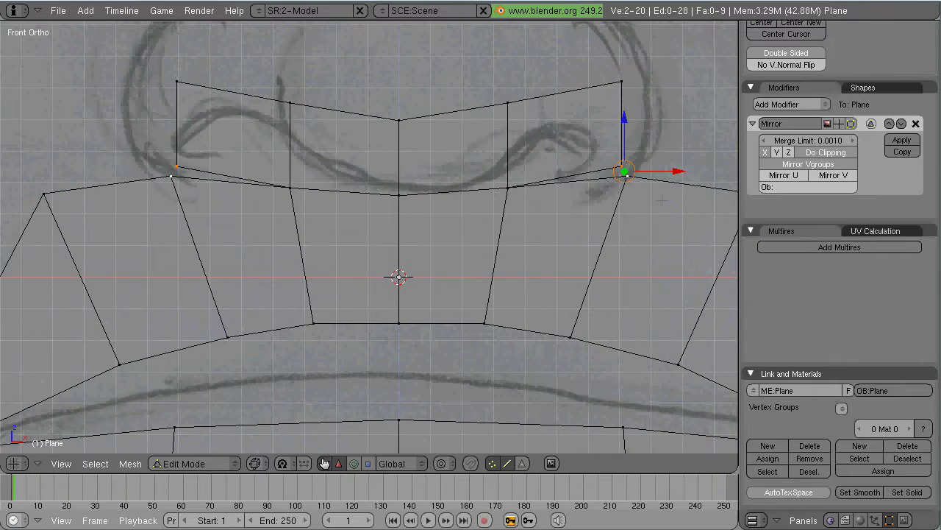
{"action": "key", "text": "alt+m"}
{"action": "left_click", "coordinate": [648, 192]}
{"action": "key", "text": "g"}
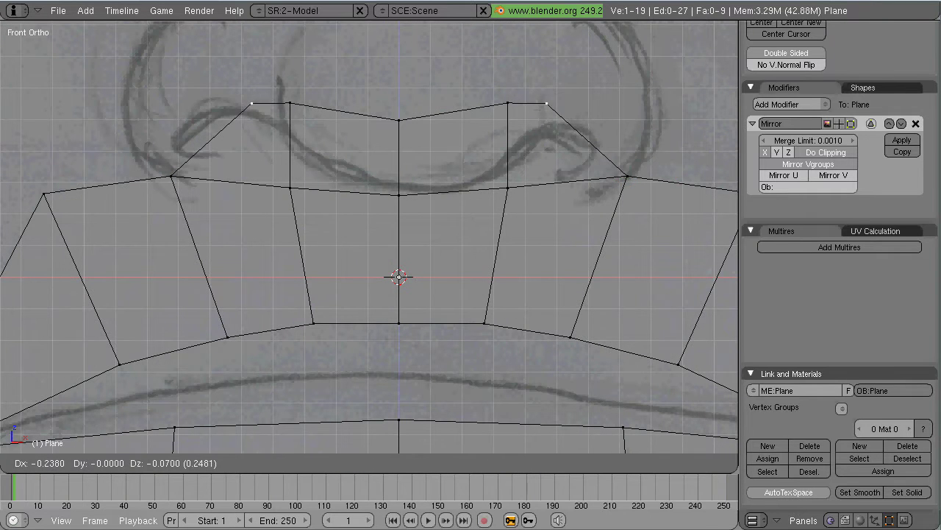
{"action": "key", "text": "Return"}
Extrude the top edge chain up into a row of faces around the nose
{"action": "scroll", "coordinate": [403, 167], "scroll_direction": "down", "scroll_amount": 2}
{"action": "right_click", "coordinate": [290, 103], "text": "shift"}
{"action": "right_click", "coordinate": [399, 120], "text": "shift"}
{"action": "right_click", "coordinate": [171, 177], "text": "shift"}
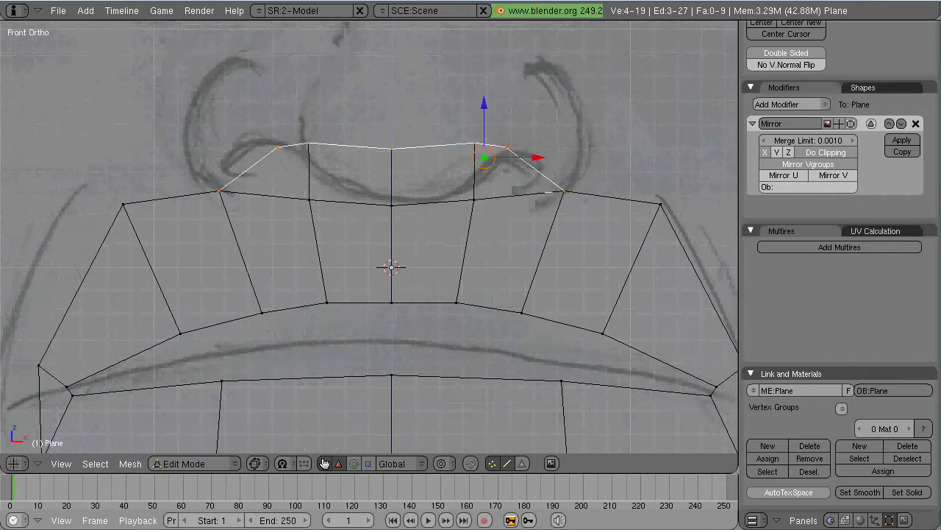
{"action": "scroll", "coordinate": [403, 167], "scroll_direction": "down", "scroll_amount": 2}
{"action": "key", "text": "e"}
{"action": "left_click", "coordinate": [403, 167]}
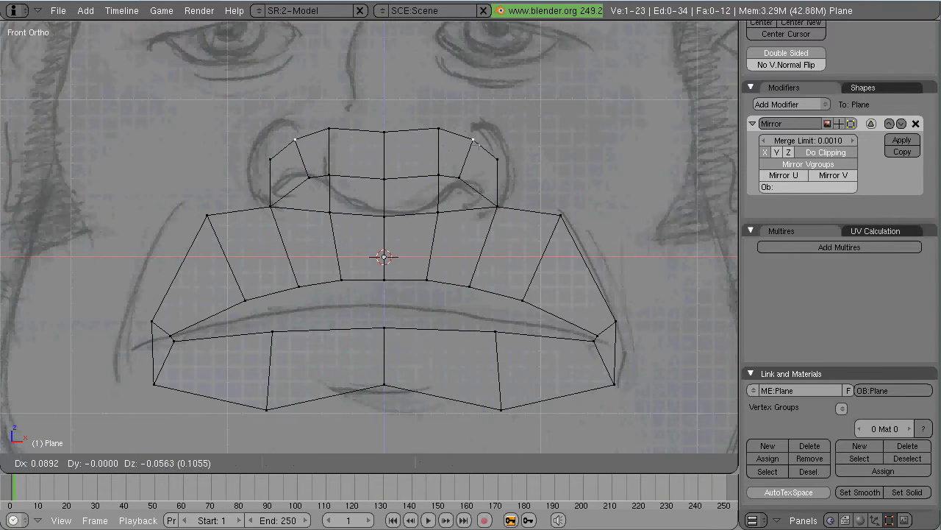
{"action": "key", "text": "Return"}
Raise the top middle vertex, pull a side vertex toward the nose, and extrude the outer cheek edge
{"action": "right_click", "coordinate": [476, 129]}
{"action": "right_click", "coordinate": [384, 130]}
{"action": "left_click_drag", "start_coordinate": [384, 80], "coordinate": [384, 77]}
{"action": "key", "text": "Return"}
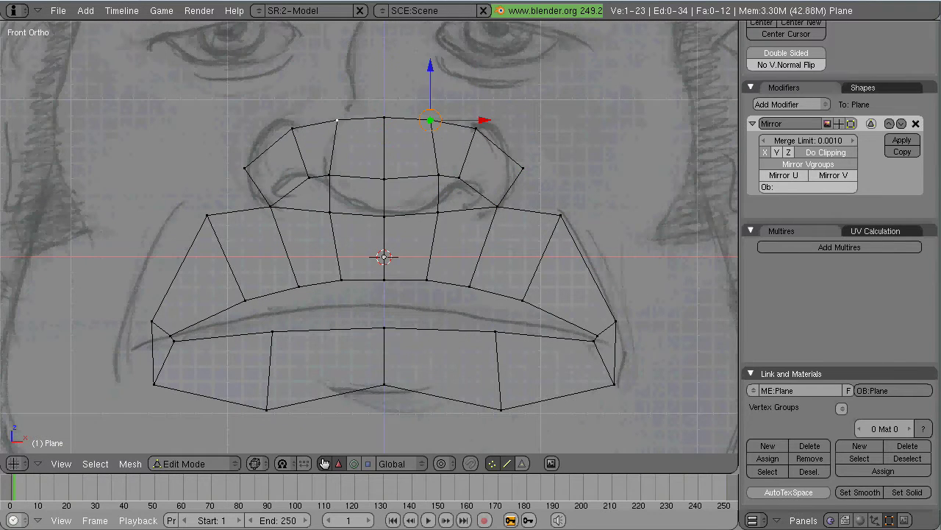
{"action": "right_click", "coordinate": [523, 167]}
{"action": "key", "text": "g"}
{"action": "left_click", "coordinate": [511, 158]}
{"action": "key", "text": "e"}
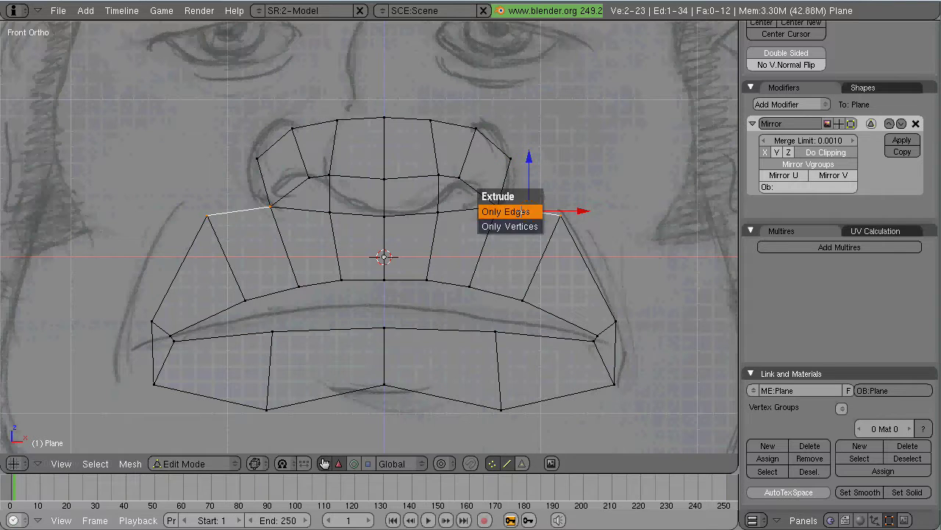
{"action": "left_click", "coordinate": [506, 211]}
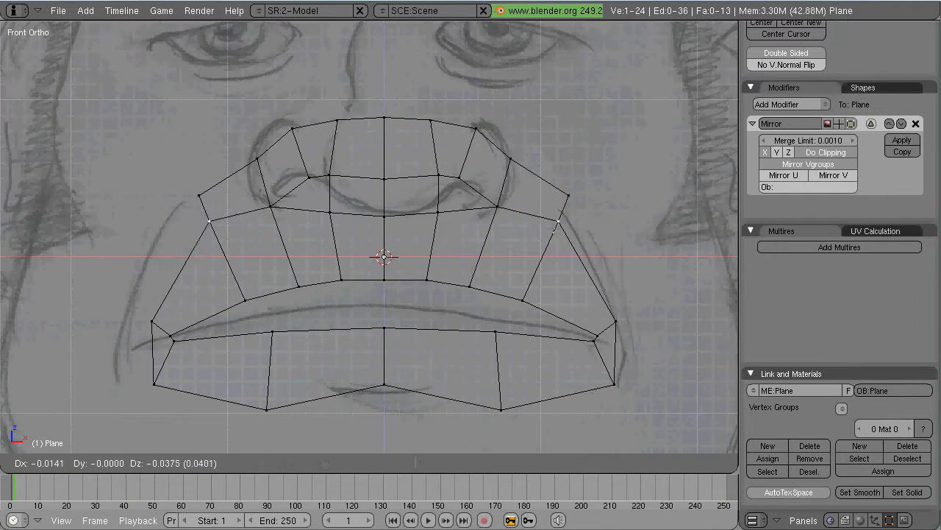
Place the extruded cheek edge, switch to solid shading, and reposition the outer vertex
{"action": "key", "text": "Return"}
{"action": "scroll", "coordinate": [369, 237], "scroll_direction": "up", "scroll_amount": 1}
{"action": "key", "text": "z"}
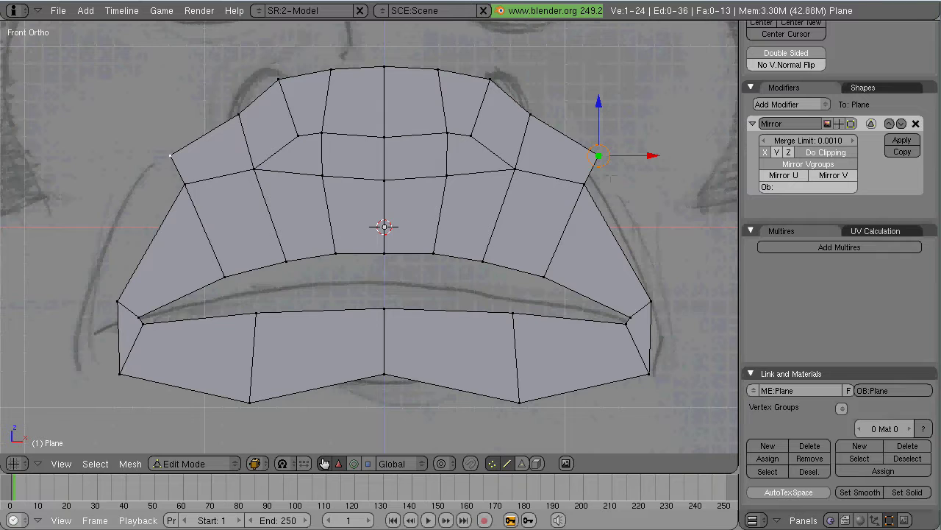
{"action": "key", "text": "g"}
{"action": "key", "text": "Return"}
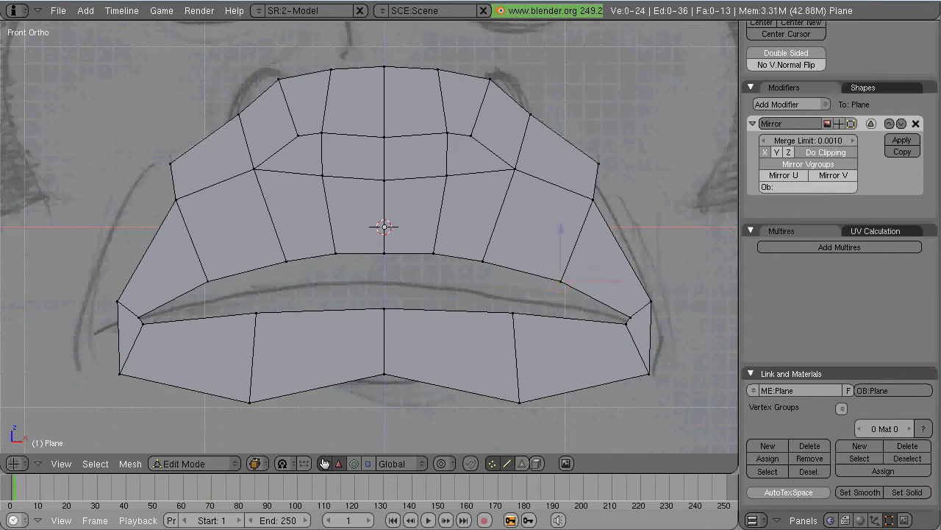
Fill faces in the gaps at both lip corners and check them from top and front views
{"action": "key", "text": "f"}
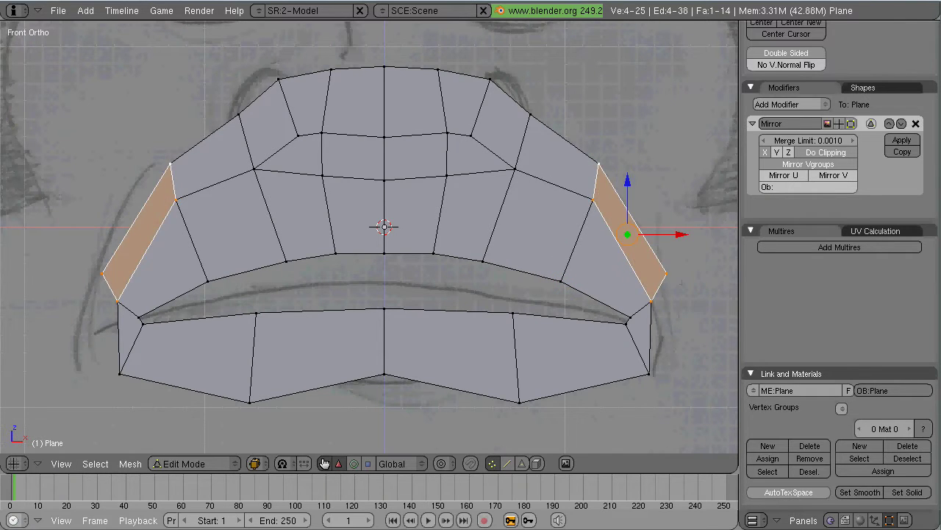
{"action": "right_click", "coordinate": [666, 274]}
{"action": "key", "text": "g"}
{"action": "key", "text": "Return"}
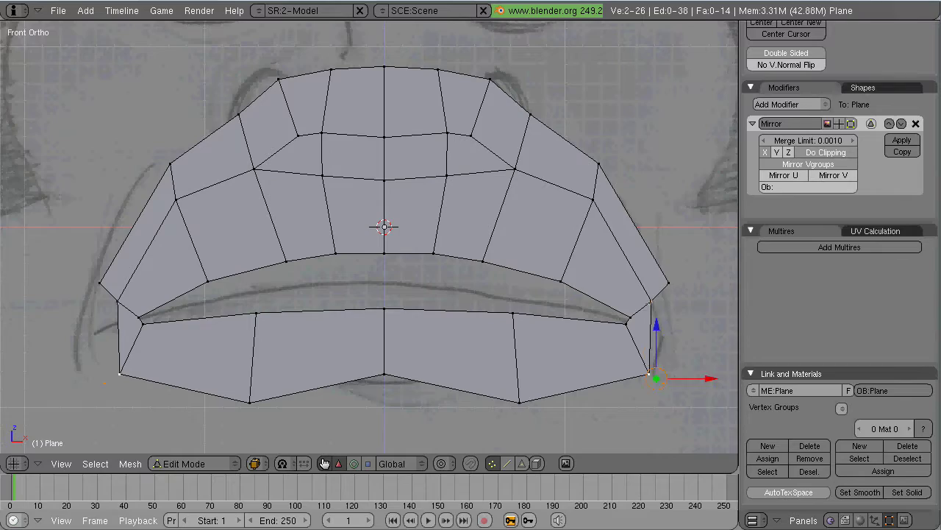
{"action": "key", "text": "f"}
{"action": "scroll", "coordinate": [369, 237], "scroll_direction": "down", "scroll_amount": 5}
{"action": "scroll", "coordinate": [370, 237], "scroll_direction": "up", "scroll_amount": 5}
{"action": "key", "text": "KP_8"}
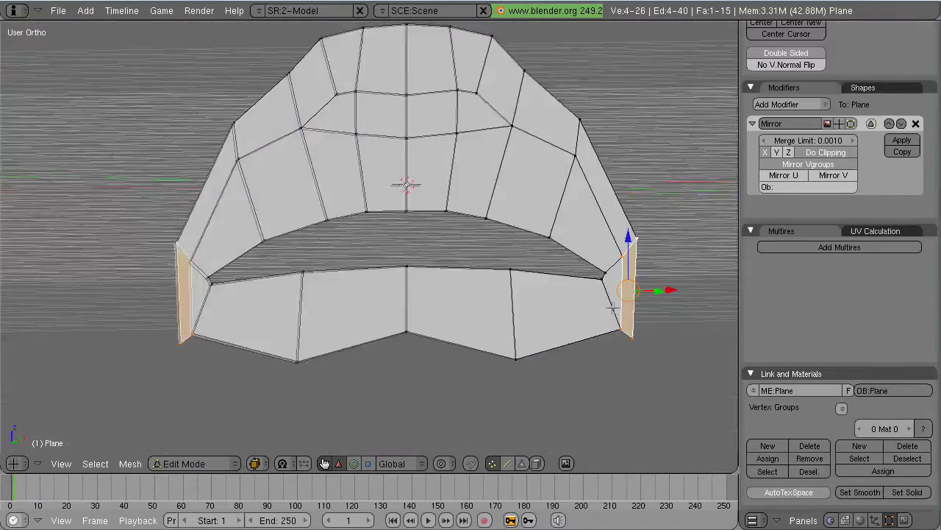
{"action": "key", "text": "KP_1"}
Extrude the lower lip edges downward, merge the stray vertex, and extend the bottom edge to the centre line
{"action": "scroll", "coordinate": [369, 237], "scroll_direction": "down", "scroll_amount": 2}
{"action": "key", "text": "e"}
{"action": "left_click", "coordinate": [599, 307]}
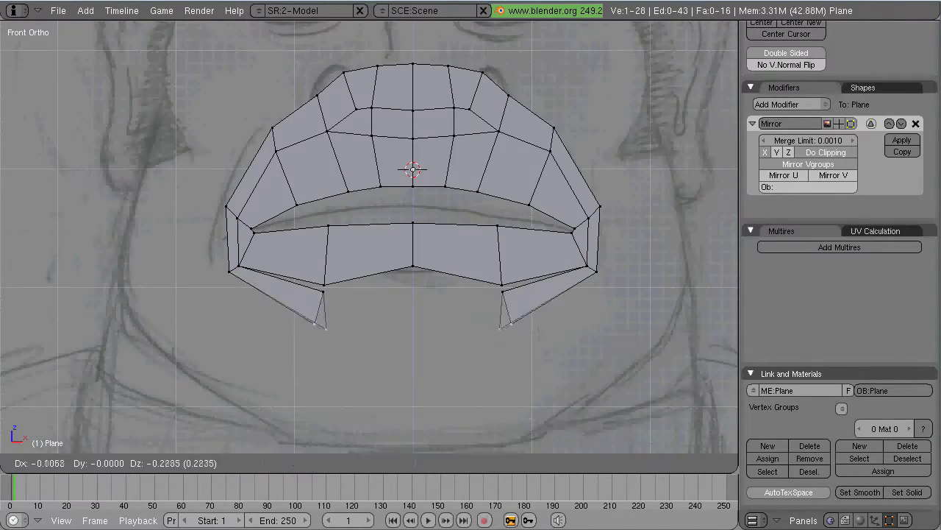
{"action": "key", "text": "Return"}
{"action": "key", "text": "g"}
{"action": "key", "text": "Return"}
{"action": "key", "text": "e"}
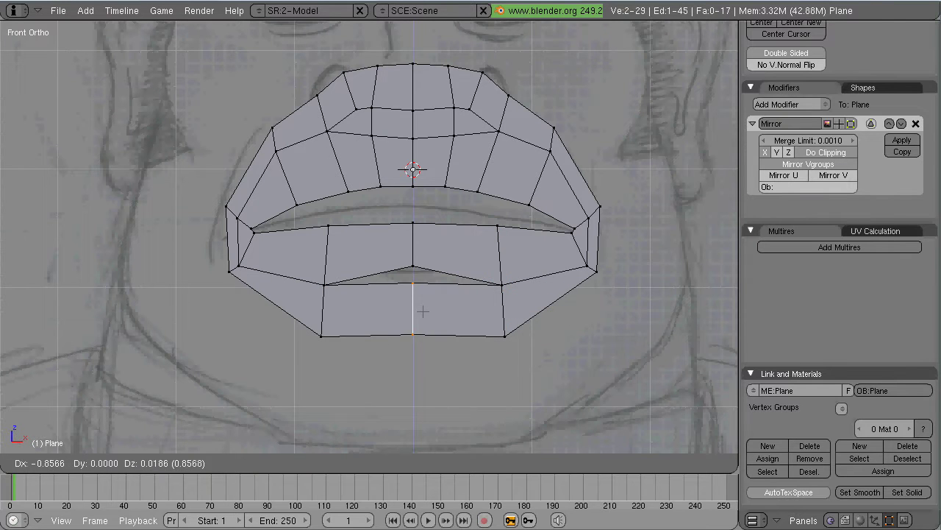
{"action": "key", "text": "Return"}
Nudge an upper-lip vertex down and pull the upper mouth-corner vertex inward
{"action": "scroll", "coordinate": [369, 237], "scroll_direction": "down", "scroll_amount": 3}
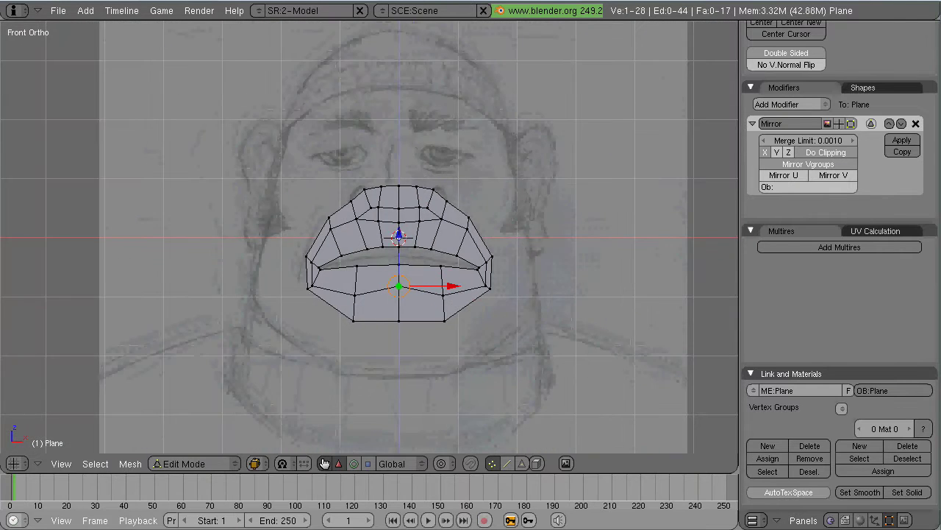
{"action": "right_click", "coordinate": [437, 202]}
{"action": "scroll", "coordinate": [369, 237], "scroll_direction": "up", "scroll_amount": 3}
{"action": "key", "text": "g"}
{"action": "key", "text": "Return"}
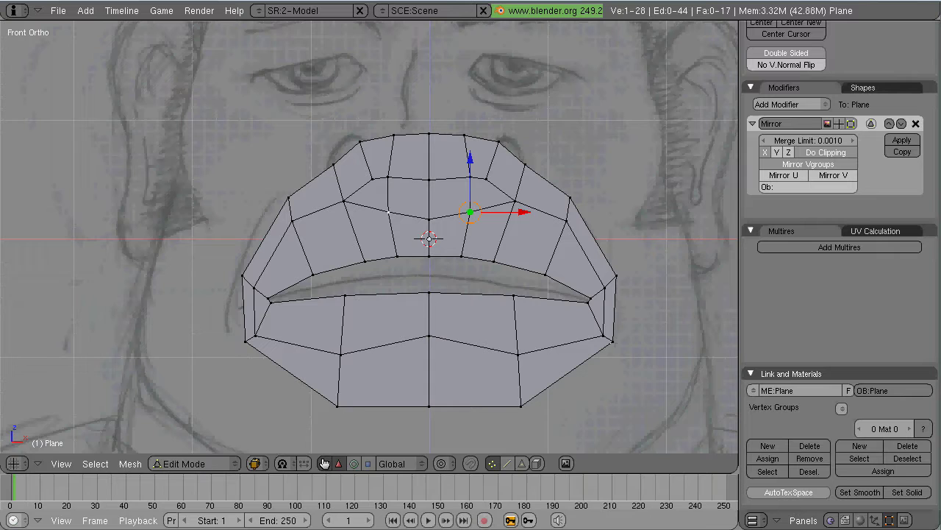
{"action": "right_click", "coordinate": [616, 276]}
{"action": "key", "text": "g"}
{"action": "left_click", "coordinate": [604, 277]}
{"action": "key", "text": "g"}
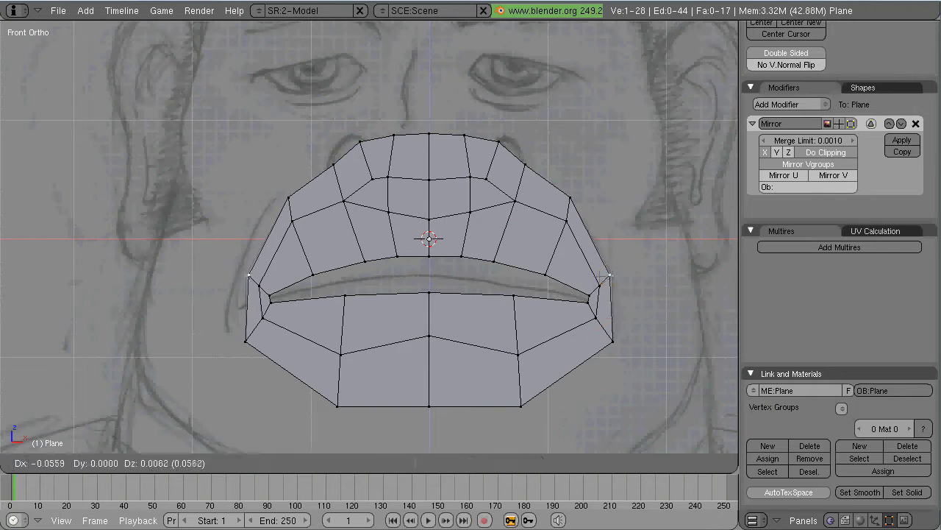
{"action": "left_click", "coordinate": [602, 276]}
Move the lower mouth-corner vertex inward and adjust the bottom chin edge vertically
{"action": "right_click", "coordinate": [613, 341]}
{"action": "key", "text": "g"}
{"action": "left_click", "coordinate": [605, 338]}
{"action": "key", "text": "g"}
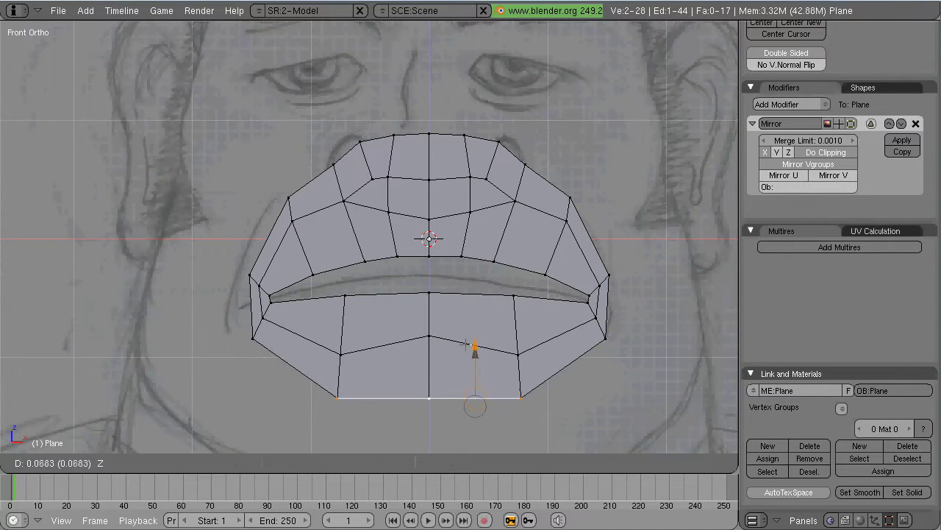
{"action": "key", "text": "Return"}
Open the save file browser, look at recent folders, and cancel without saving
{"action": "scroll", "coordinate": [369, 237], "scroll_direction": "down", "scroll_amount": 3}
{"action": "scroll", "coordinate": [369, 236], "scroll_direction": "down", "scroll_amount": 1, "text": "ctrl"}
{"action": "key", "text": "ctrl+w"}
{"action": "left_click", "coordinate": [18, 56]}
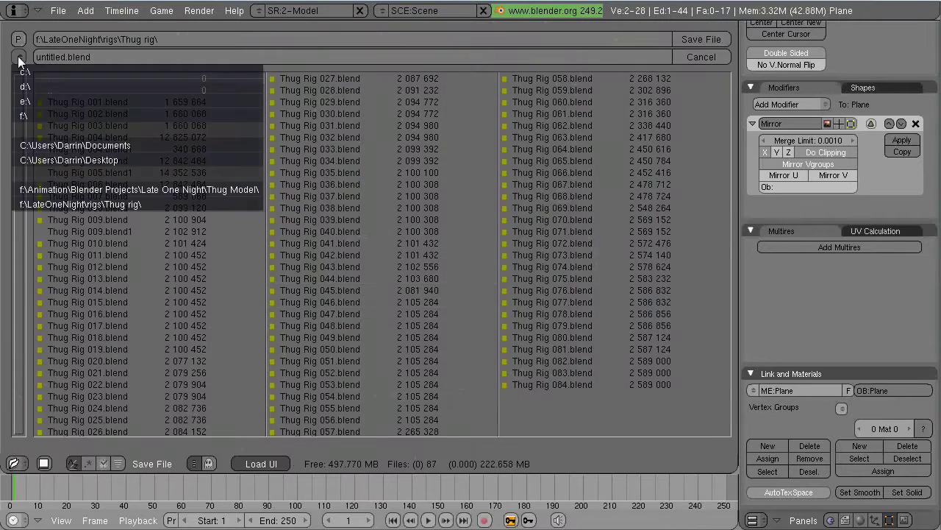
{"action": "key", "text": "Escape"}
Extrude the mesh's outer boundary loop as edges, scale it outward, and raise a top-row vertex
{"action": "middle_click_drag", "start_coordinate": [468, 299], "coordinate": [457, 325], "text": "shift"}
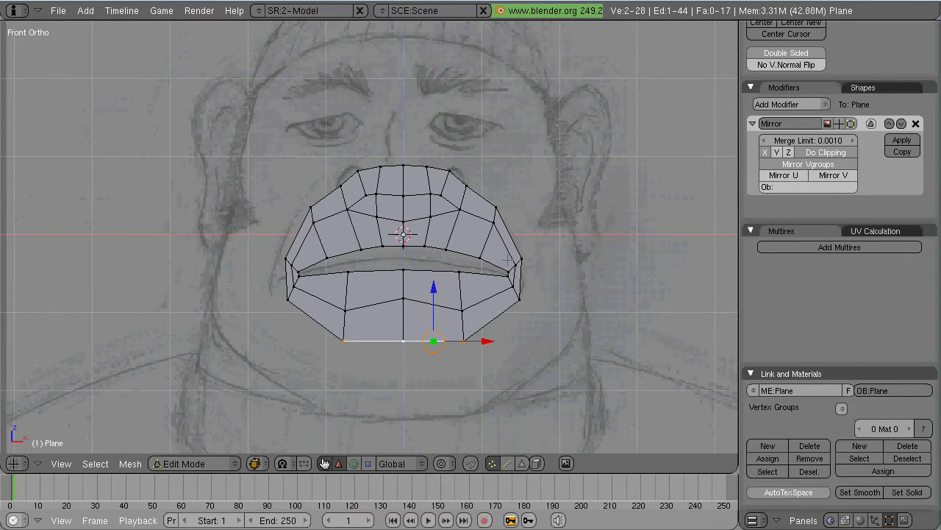
{"action": "right_click", "coordinate": [500, 317], "text": "alt"}
{"action": "key", "text": "e"}
{"action": "left_click", "coordinate": [519, 347]}
{"action": "key", "text": "s"}
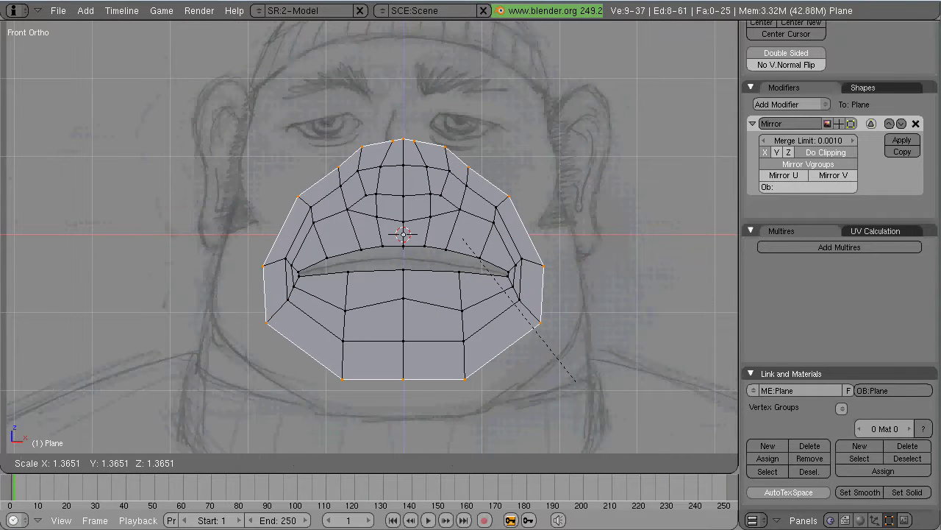
{"action": "left_click", "coordinate": [575, 381]}
{"action": "right_click", "coordinate": [445, 147]}
{"action": "key", "text": "g"}
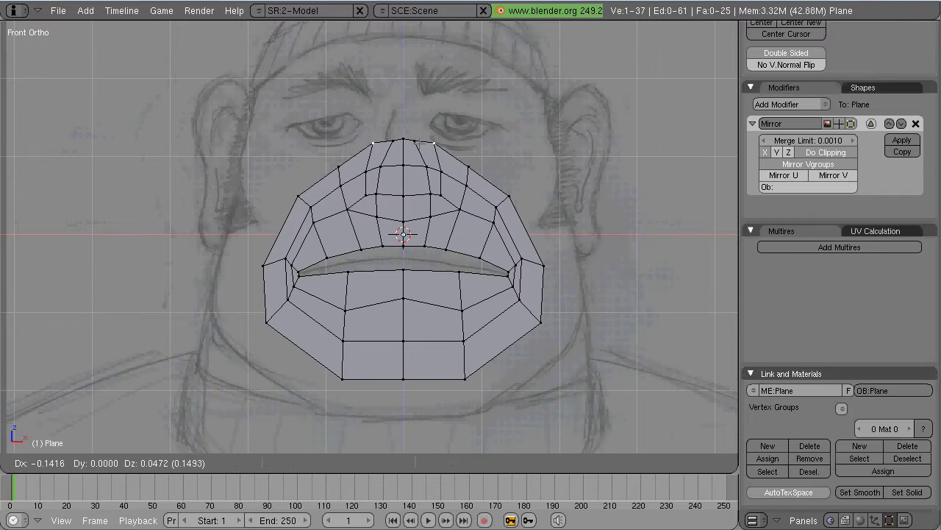
{"action": "key", "text": "Return"}
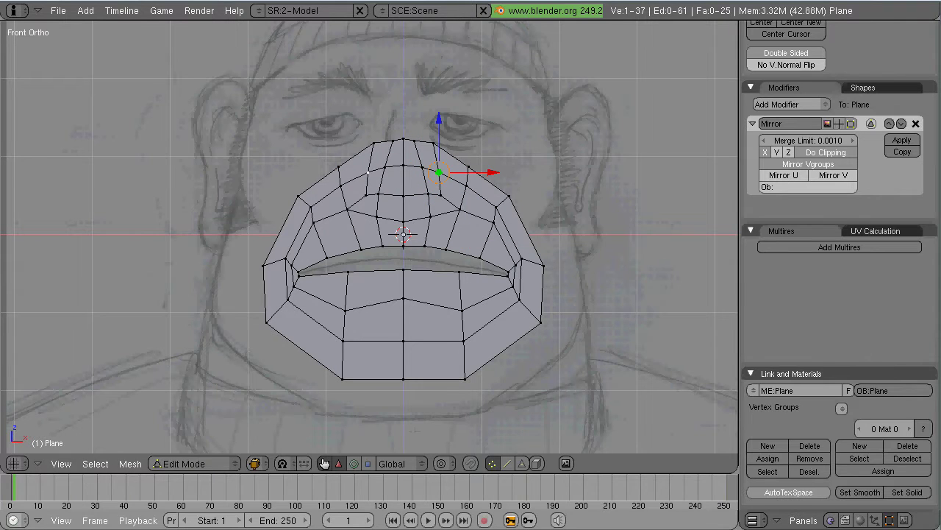
Lower the chin vertex vertically and switch the viewport to wireframe
{"action": "key", "text": "g"}
{"action": "key", "text": "z"}
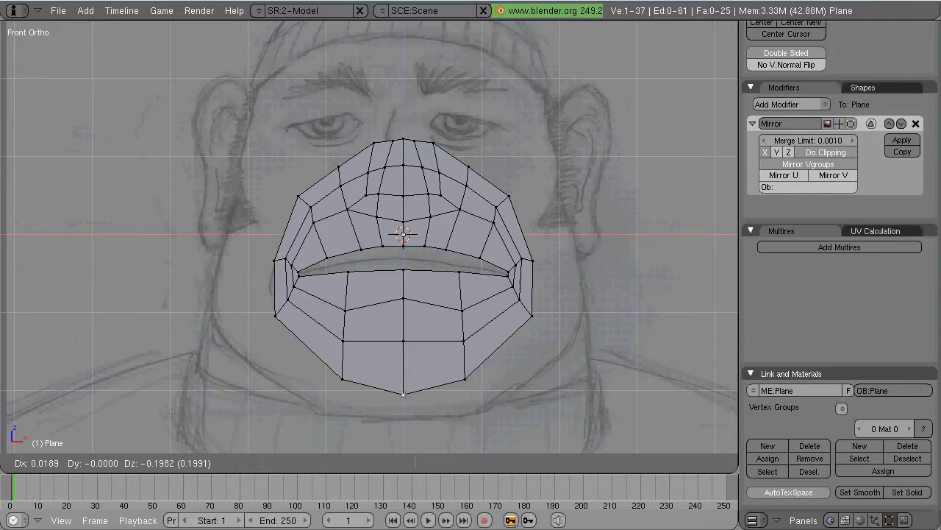
{"action": "key", "text": "Return"}
{"action": "scroll", "coordinate": [403, 243], "scroll_direction": "up", "scroll_amount": 1}
{"action": "key", "text": "z"}
{"action": "scroll", "coordinate": [403, 243], "scroll_direction": "up", "scroll_amount": 1}
{"action": "middle_click_drag", "start_coordinate": [403, 243], "coordinate": [385, 272], "text": "shift"}
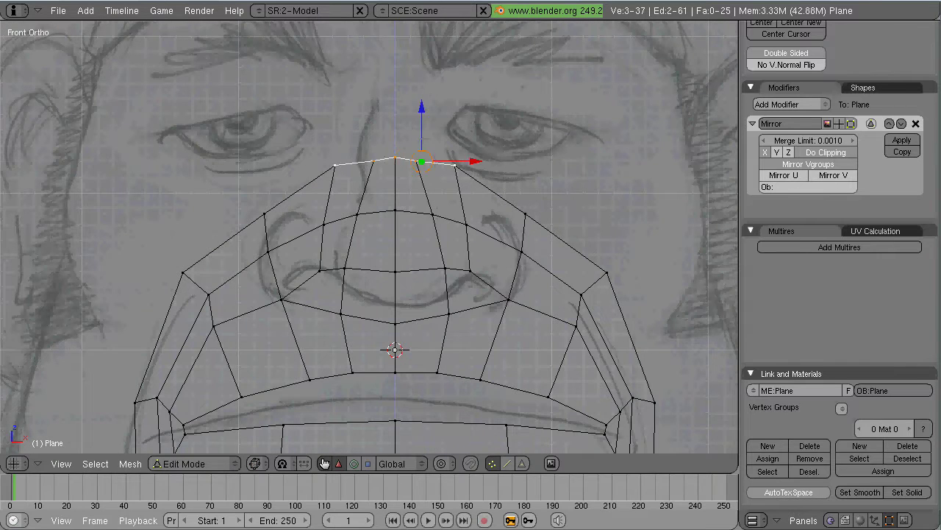
Extrude the mesh's top edge straight up along Z onto the nose bridge
{"action": "key", "text": "e"}
{"action": "key", "text": "Return"}
{"action": "key", "text": "z"}
{"action": "left_click", "coordinate": [425, 75]}
Slide three nose-side vertices inward horizontally along the nose
{"action": "right_click", "coordinate": [453, 126]}
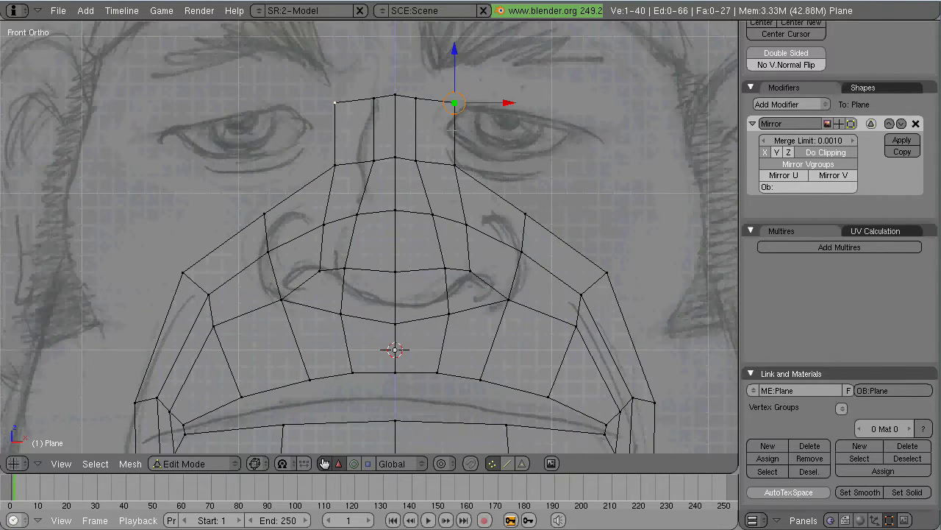
{"action": "key", "text": "g"}
{"action": "key", "text": "x"}
{"action": "left_click", "coordinate": [463, 220]}
{"action": "right_click", "coordinate": [466, 224]}
{"action": "key", "text": "g"}
{"action": "key", "text": "x"}
{"action": "left_click", "coordinate": [460, 242]}
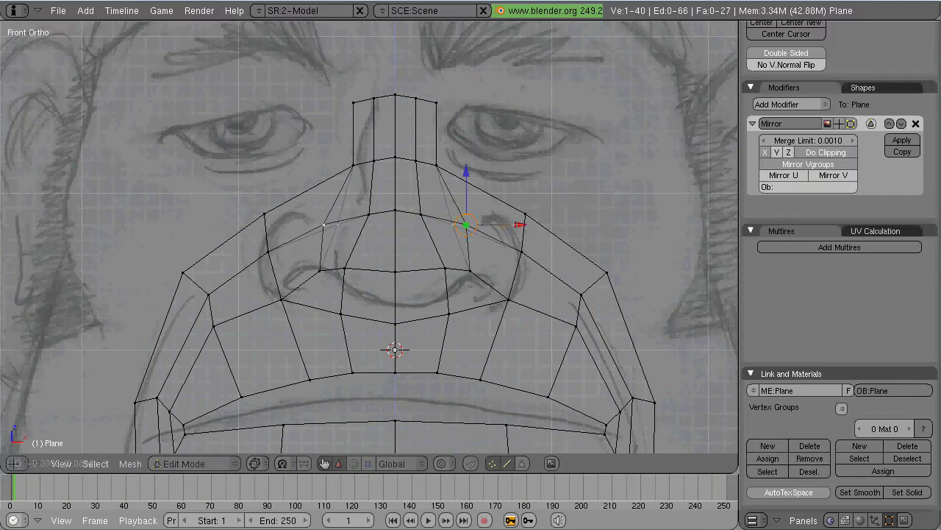
{"action": "right_click", "coordinate": [471, 272]}
{"action": "key", "text": "g"}
{"action": "key", "text": "x"}
{"action": "left_click", "coordinate": [430, 269]}
{"action": "right_click", "coordinate": [436, 314]}
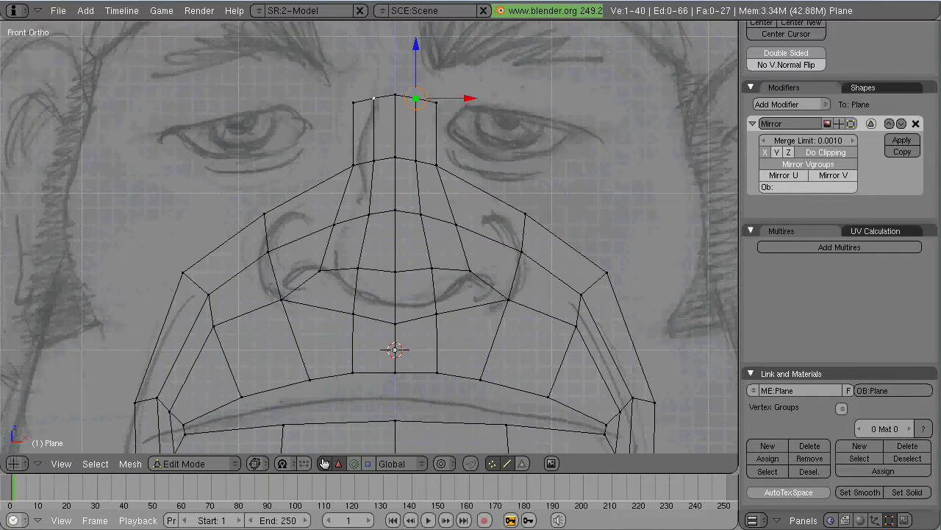
Raise the row below the top edge vertically
{"action": "right_click", "coordinate": [395, 156], "text": "alt"}
{"action": "key", "text": "g"}
{"action": "key", "text": "z"}
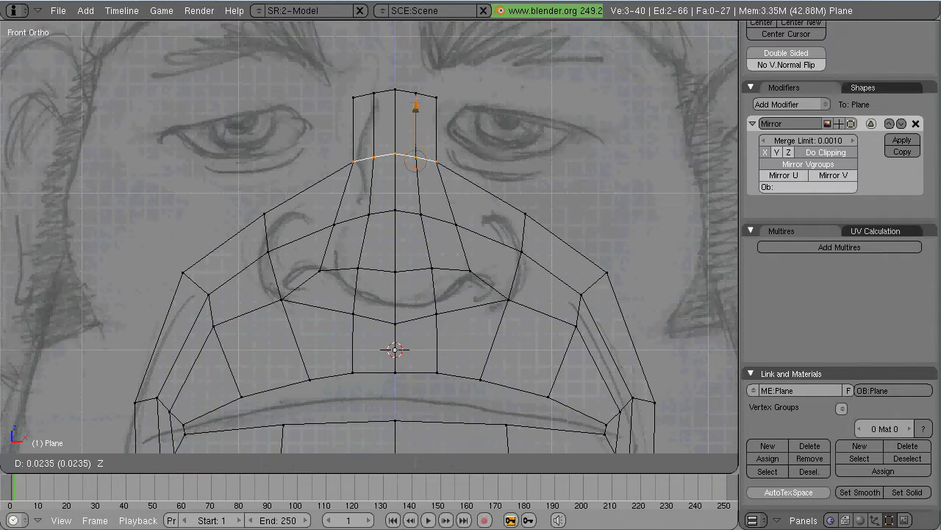
{"action": "left_click", "coordinate": [416, 160]}
Extrude the strip's right side edge and slide it inward horizontally
{"action": "right_click", "coordinate": [437, 128]}
{"action": "key", "text": "e"}
{"action": "left_click", "coordinate": [494, 144]}
{"action": "key", "text": "g"}
{"action": "key", "text": "x"}
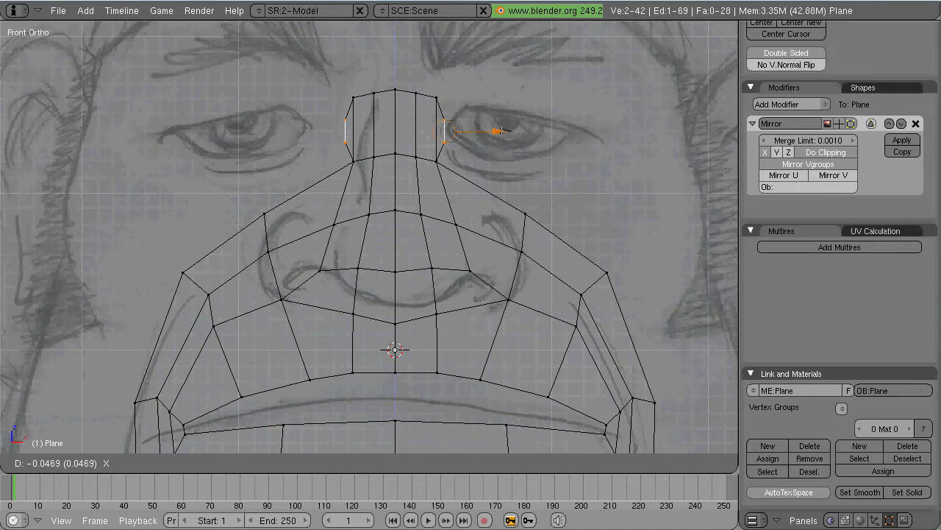
{"action": "left_click", "coordinate": [508, 131]}
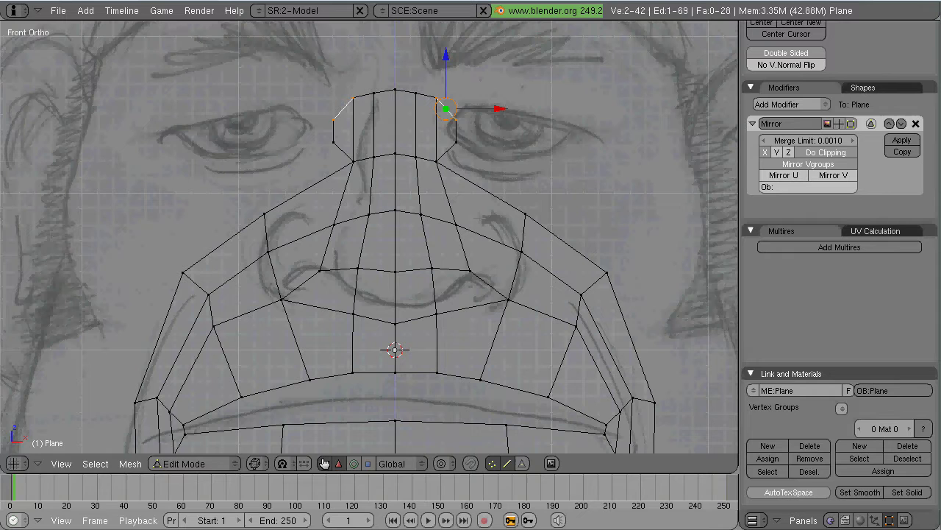
Pull the surrounding cheek vertices up and inward around the nose strip
{"action": "right_click", "coordinate": [525, 213]}
{"action": "key", "text": "g"}
{"action": "left_click", "coordinate": [507, 199]}
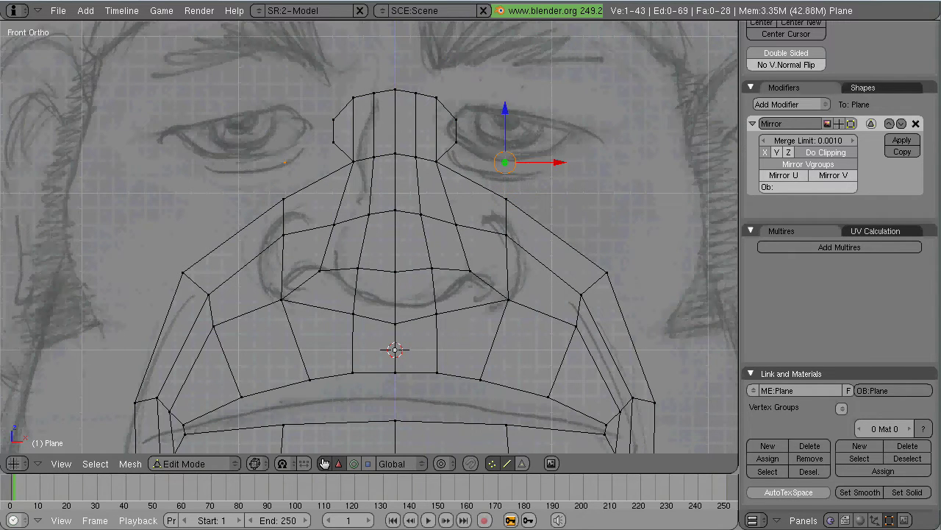
{"action": "key", "text": "g"}
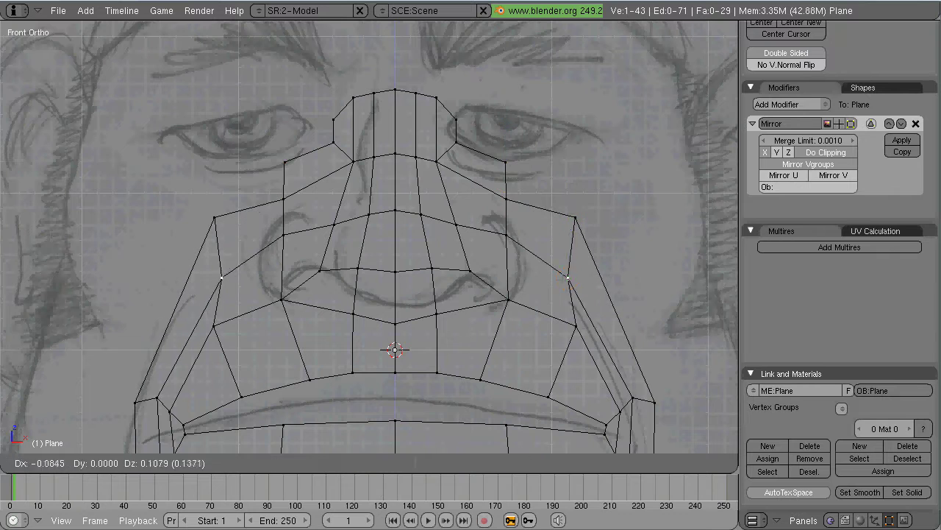
{"action": "left_click", "coordinate": [563, 315]}
{"action": "right_click", "coordinate": [509, 299]}
{"action": "key", "text": "g"}
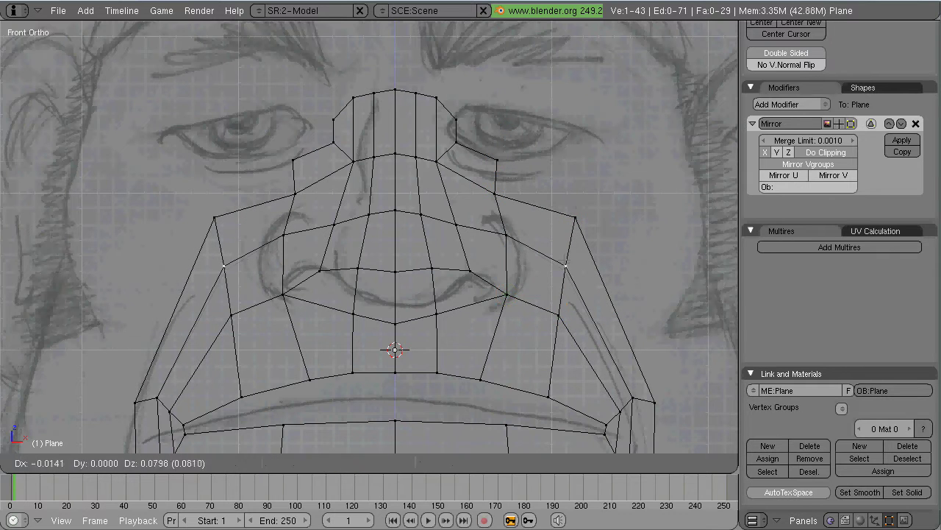
{"action": "left_click", "coordinate": [507, 294]}
{"action": "right_click", "coordinate": [653, 378]}
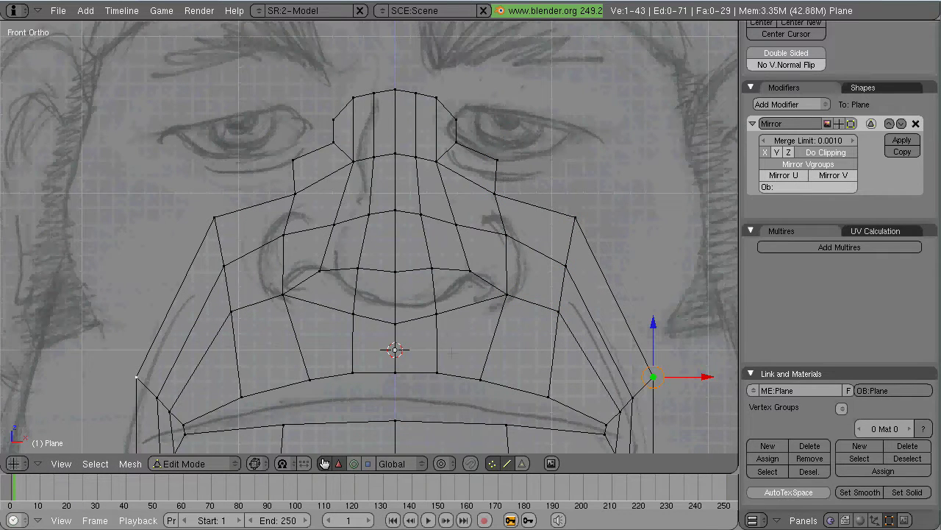
Nudge the outer cheek vertices lower and shift the nose-side vertex up and left
{"action": "right_click_drag", "start_coordinate": [575, 217], "coordinate": [576, 227]}
{"action": "key", "text": "g"}
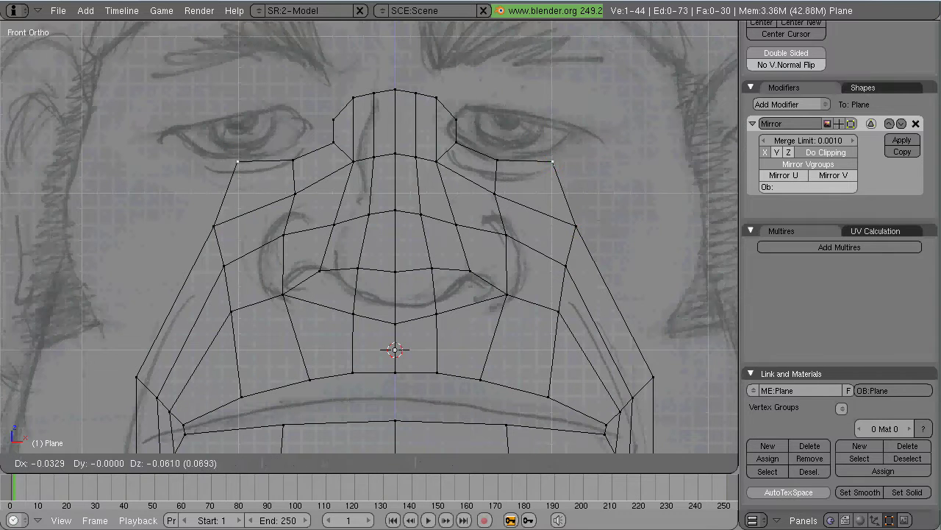
{"action": "key", "text": "Return"}
{"action": "right_click", "coordinate": [531, 388]}
{"action": "right_click", "coordinate": [544, 265]}
{"action": "right_click", "coordinate": [496, 193]}
{"action": "key", "text": "g"}
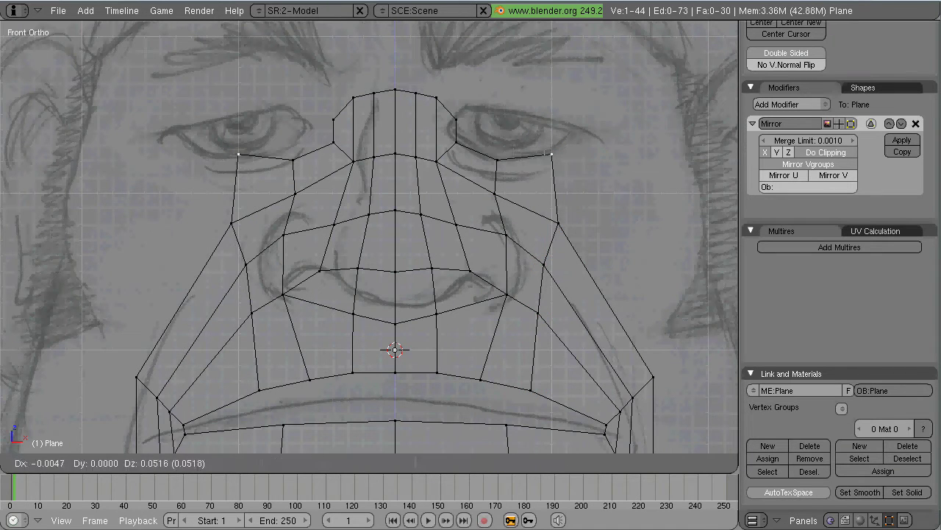
{"action": "left_click", "coordinate": [484, 189]}
Add a single edge loop across the lower face
{"action": "key", "text": "ctrl+tab"}
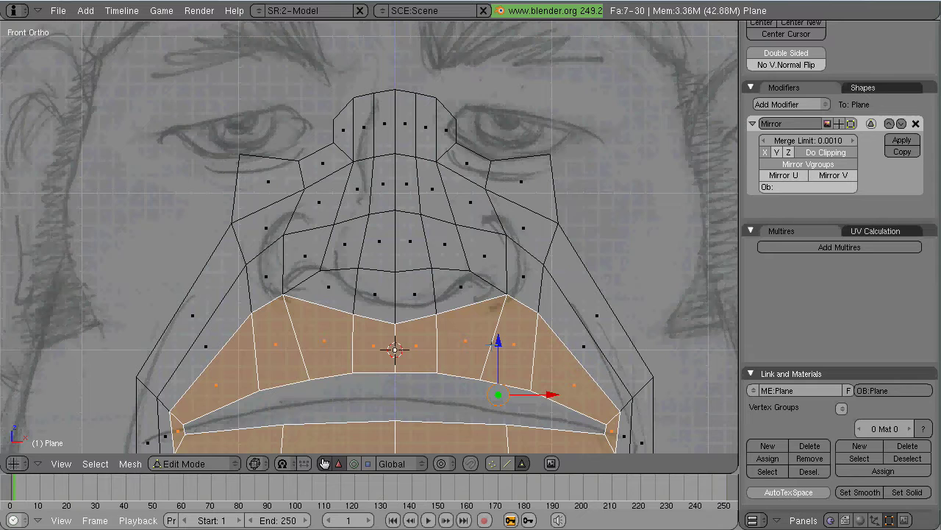
{"action": "key", "text": "ctrl+r"}
{"action": "left_click", "coordinate": [500, 343]}
{"action": "left_click", "coordinate": [501, 344]}
{"action": "key", "text": "ctrl+tab"}
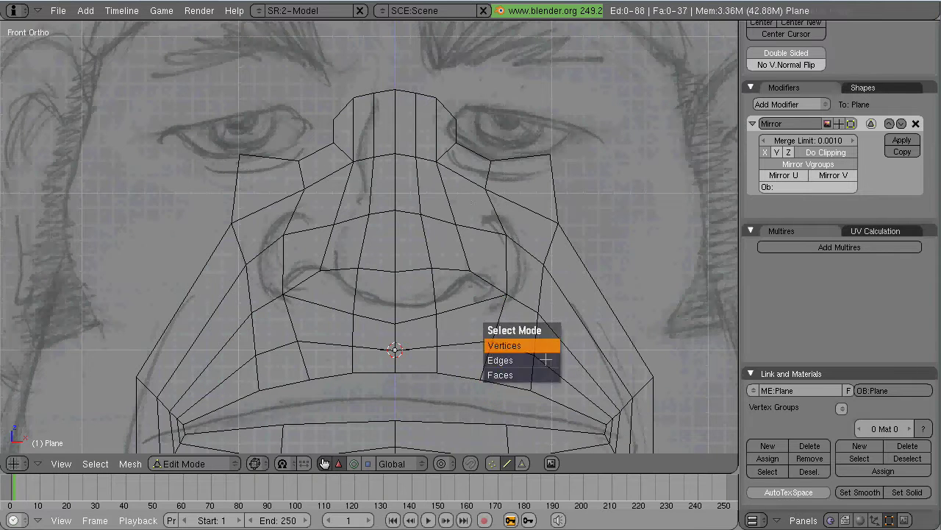
{"action": "left_click", "coordinate": [501, 344]}
Extrude the brow edge outward and upward, then set the top-centre vertex heights
{"action": "key", "text": "e"}
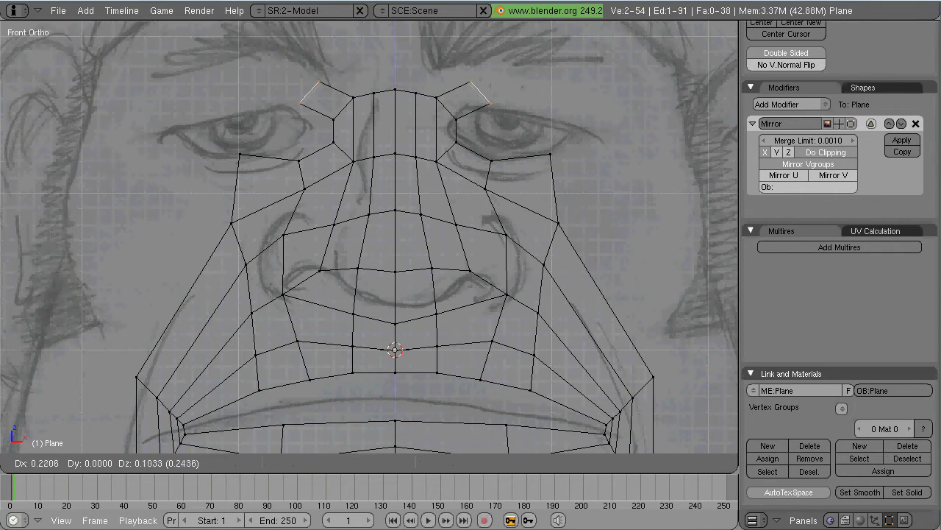
{"action": "key", "text": "Return"}
{"action": "key", "text": "e"}
{"action": "key", "text": "Return"}
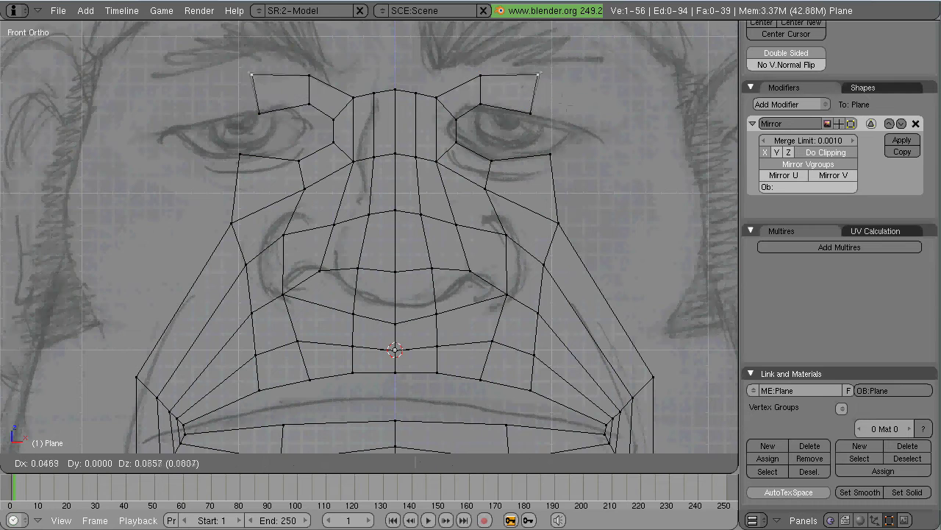
{"action": "right_click", "coordinate": [546, 73]}
{"action": "key", "text": "g"}
{"action": "key", "text": "Return"}
{"action": "right_click", "coordinate": [395, 87]}
{"action": "key", "text": "g"}
{"action": "key", "text": "z"}
{"action": "key", "text": "Return"}
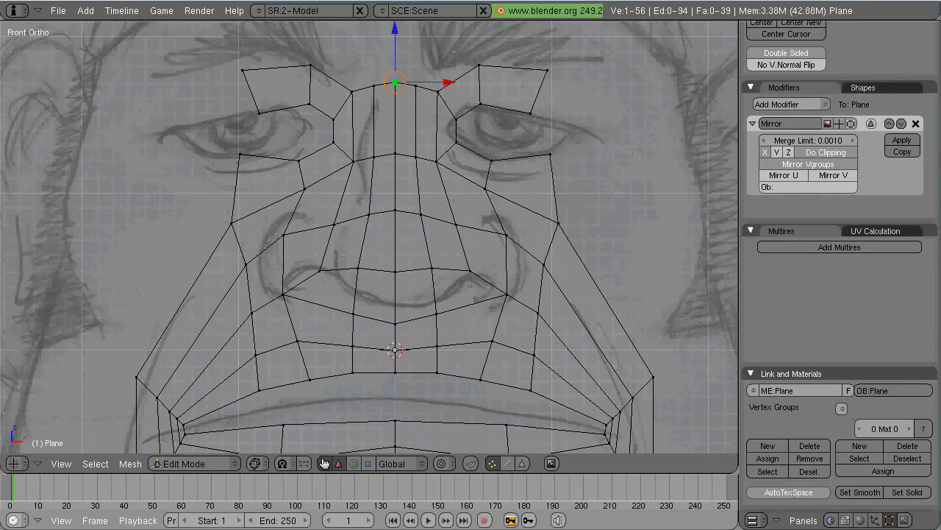
Extrude the outer brow edge, pull its vertex toward the cheek, and fill the gap
{"action": "key", "text": "e"}
{"action": "key", "text": "Return"}
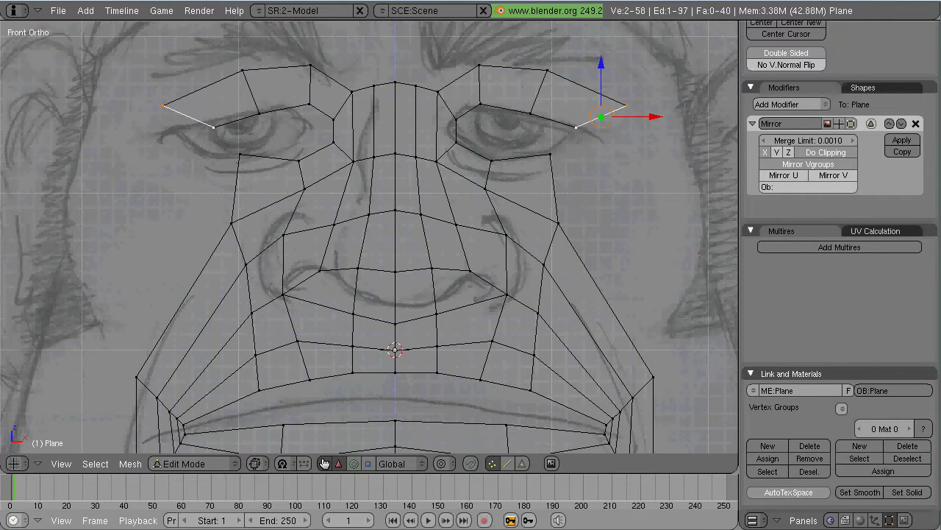
{"action": "right_click", "coordinate": [629, 145]}
{"action": "key", "text": "g"}
{"action": "key", "text": "Return"}
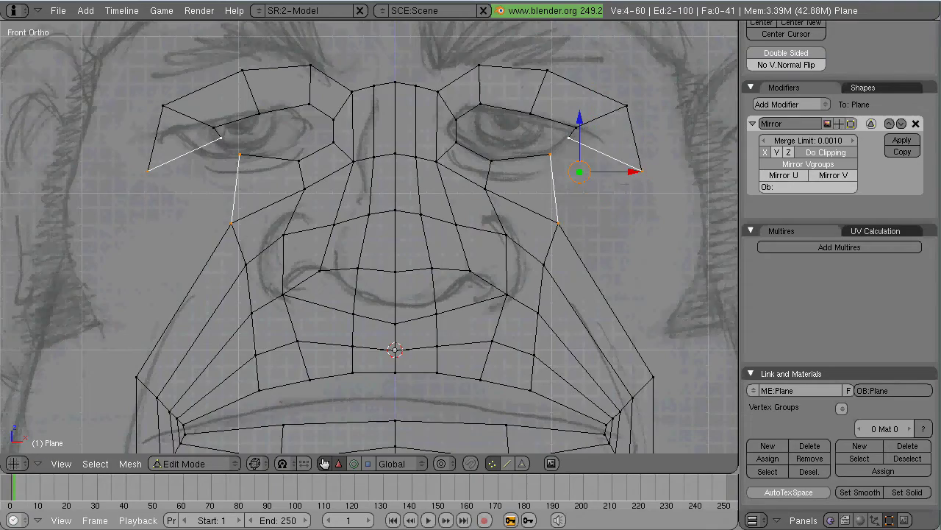
{"action": "key", "text": "f"}
{"action": "key", "text": "a"}
{"action": "key", "text": "Home"}
{"action": "scroll", "coordinate": [369, 238], "scroll_direction": "up", "scroll_amount": 3}
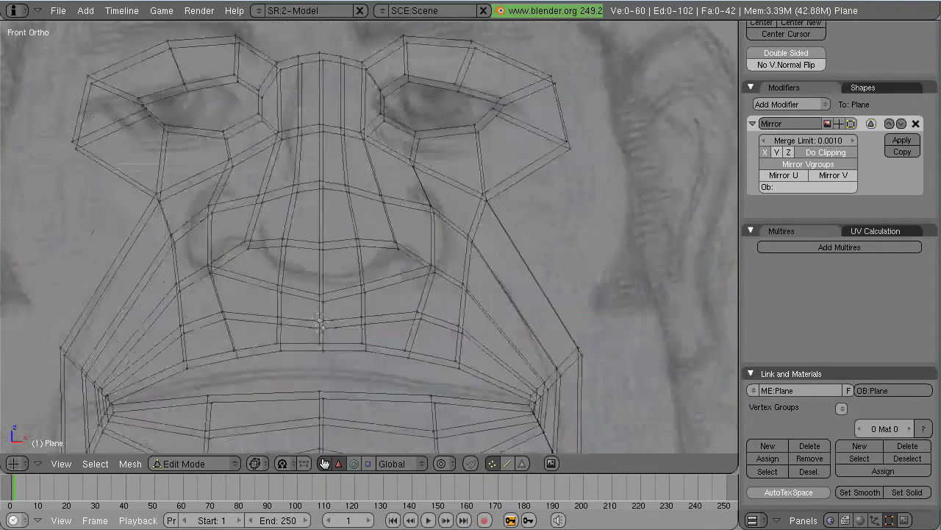
Fill the side gap beside the cheek with a new face
{"action": "middle_click_drag", "start_coordinate": [369, 237], "coordinate": [350, 205], "text": "shift"}
{"action": "key", "text": "a"}
{"action": "key", "text": "a"}
{"action": "right_click", "coordinate": [559, 315]}
{"action": "key", "text": "f"}
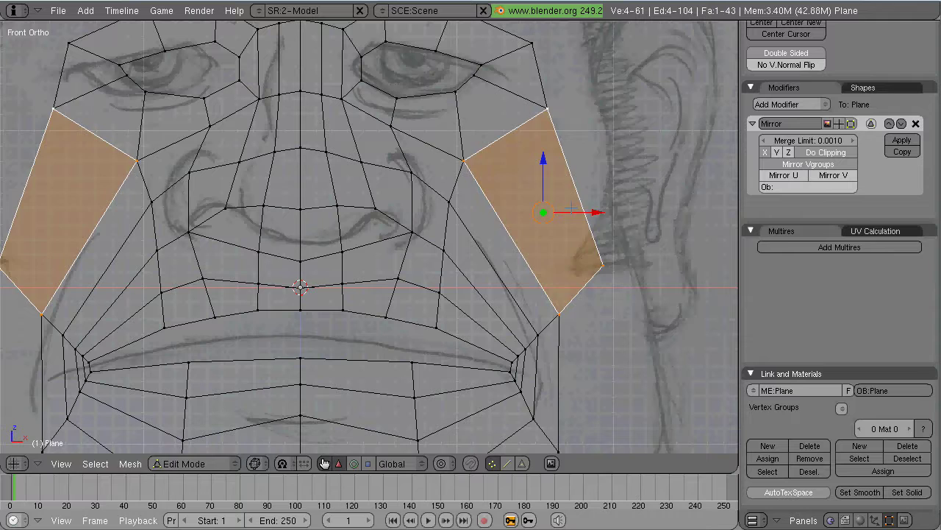
Push the outer cheek vertices outward and extrude the right cheek vertex as edges
{"action": "right_click", "coordinate": [531, 42]}
{"action": "key", "text": "g"}
{"action": "right_click", "coordinate": [582, 278]}
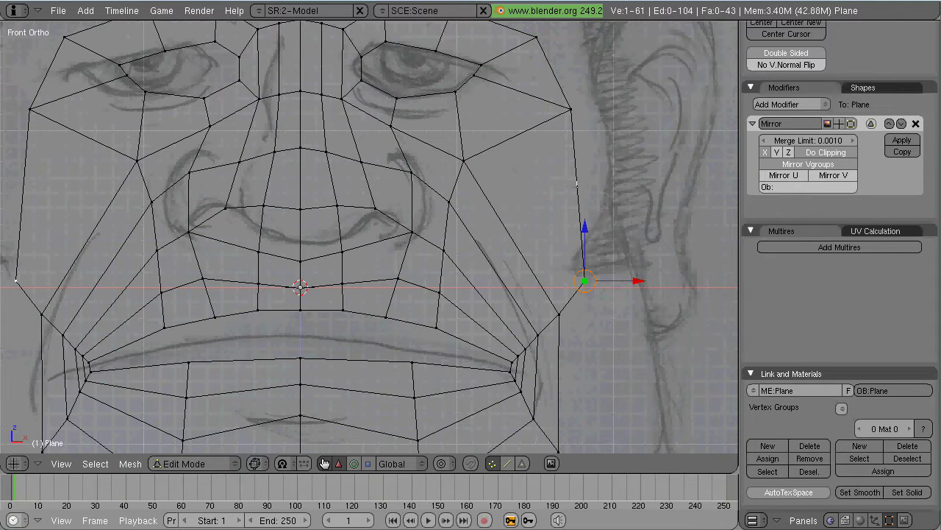
{"action": "key", "text": "e"}
{"action": "left_click", "coordinate": [563, 204]}
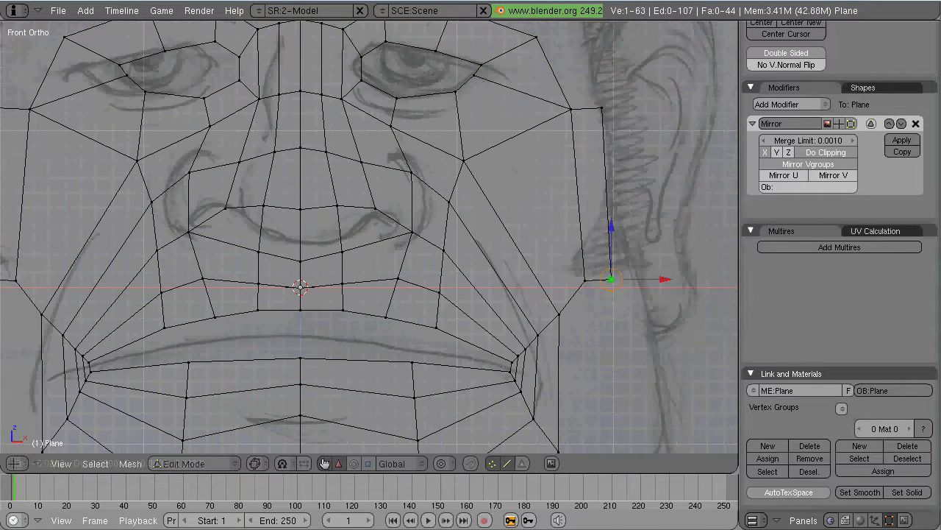
{"action": "scroll", "coordinate": [369, 237], "scroll_direction": "down", "scroll_amount": 2}
{"action": "key", "text": "g"}
{"action": "left_click", "coordinate": [558, 181]}
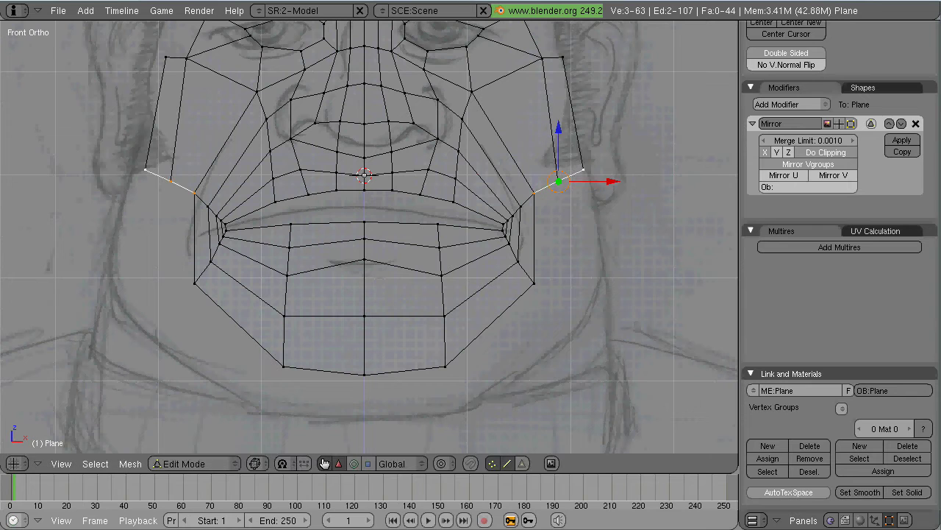
Extrude the three cheek vertices down the jaw and remove a stray duplicate vertex
{"action": "key", "text": "e"}
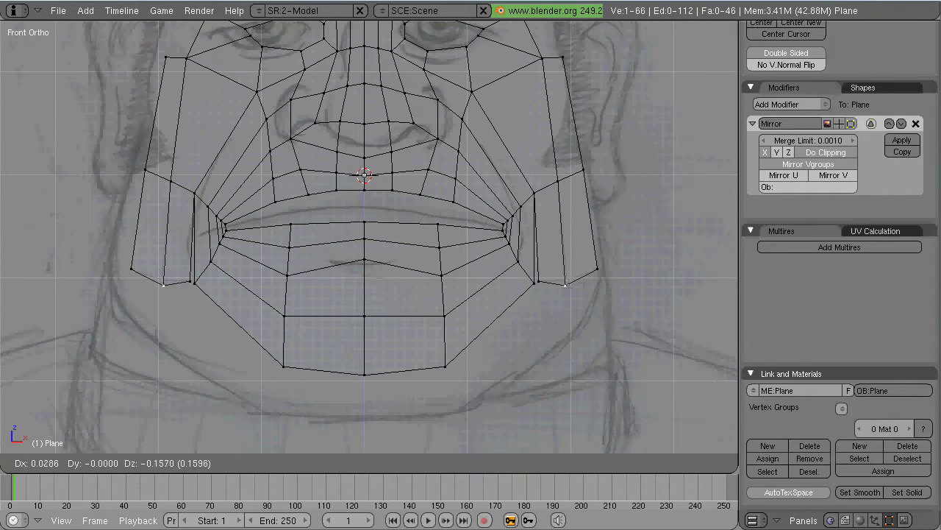
{"action": "key", "text": "Return"}
{"action": "scroll", "coordinate": [370, 237], "scroll_direction": "up", "scroll_amount": 2}
{"action": "key", "text": "ctrl+space"}
{"action": "scroll", "coordinate": [369, 237], "scroll_direction": "down", "scroll_amount": 4}
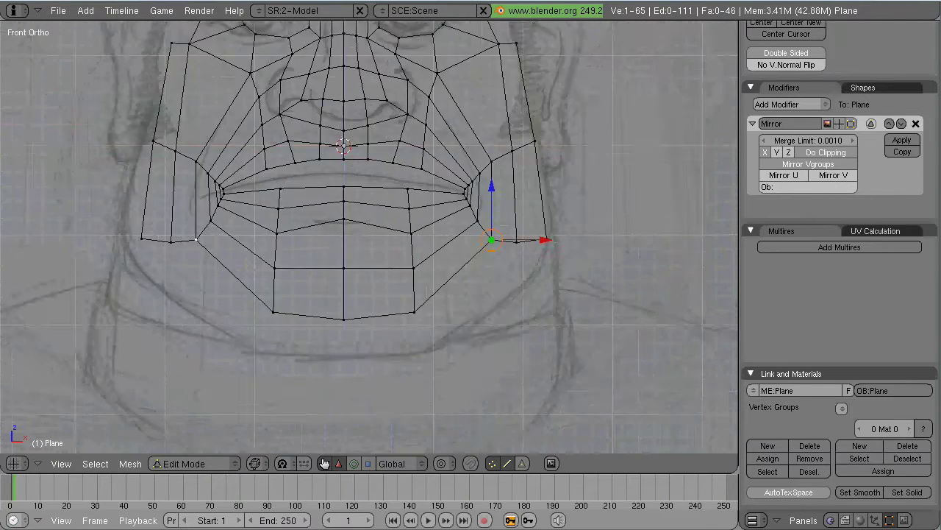
{"action": "key", "text": "ctrl+KP_4"}
{"action": "key", "text": "ctrl+KP_2"}
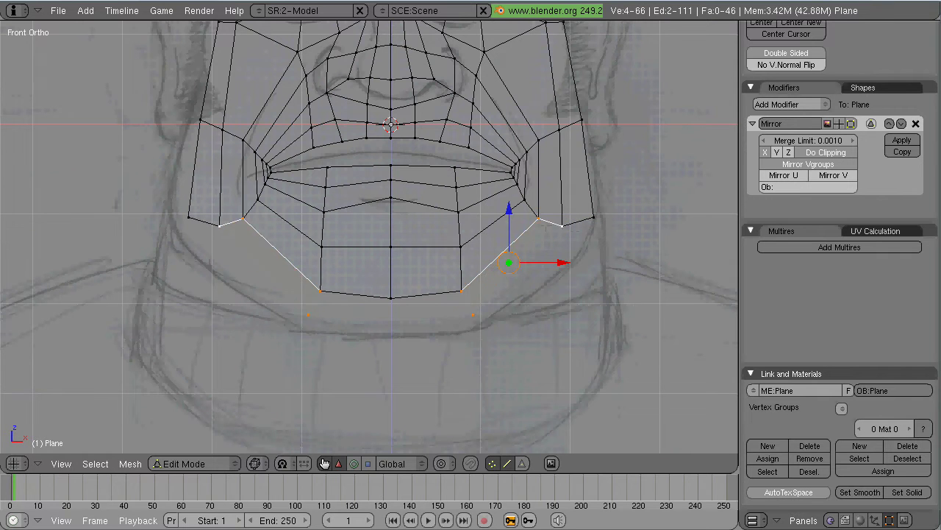
{"action": "scroll", "coordinate": [370, 237], "scroll_direction": "up", "scroll_amount": 2}
Extrude the bottom edge toward the chin and fill the four-vertex jaw face
{"action": "key", "text": "e"}
{"action": "key", "text": "Return"}
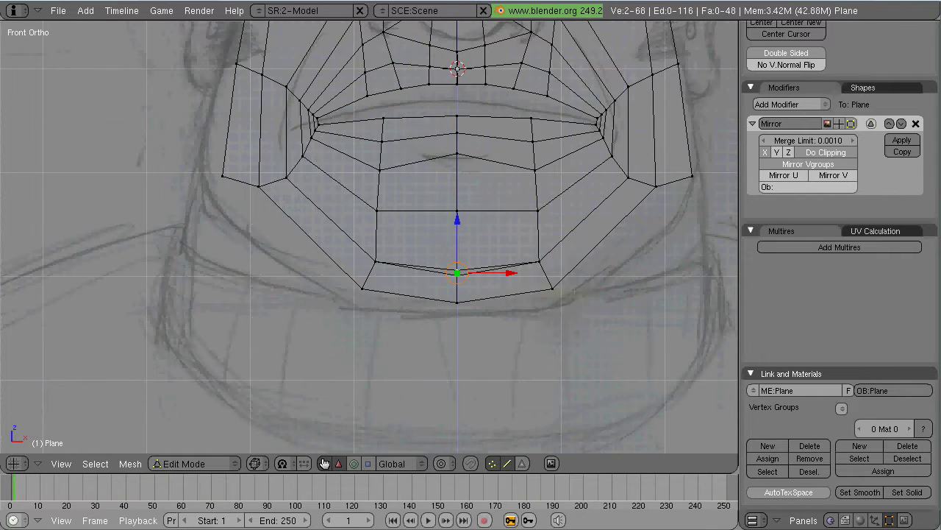
{"action": "right_click", "coordinate": [685, 183]}
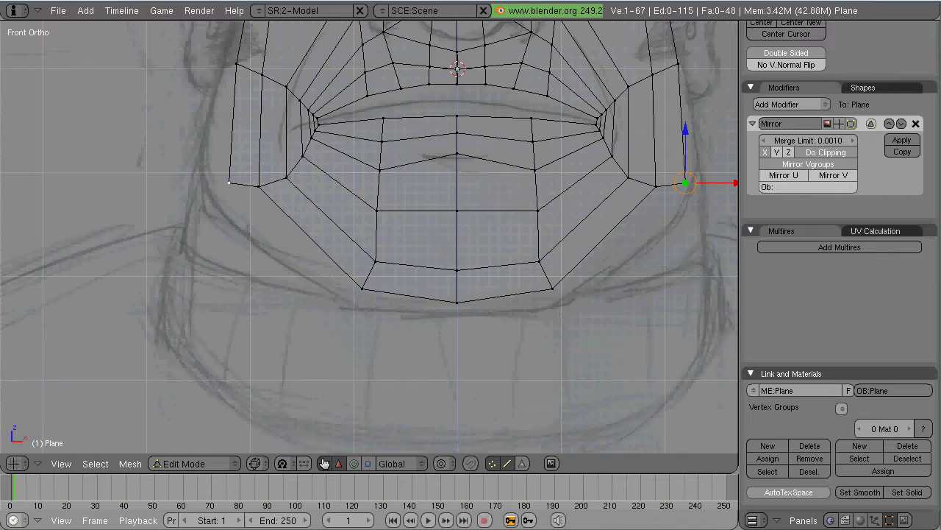
{"action": "key", "text": "g"}
{"action": "key", "text": "Return"}
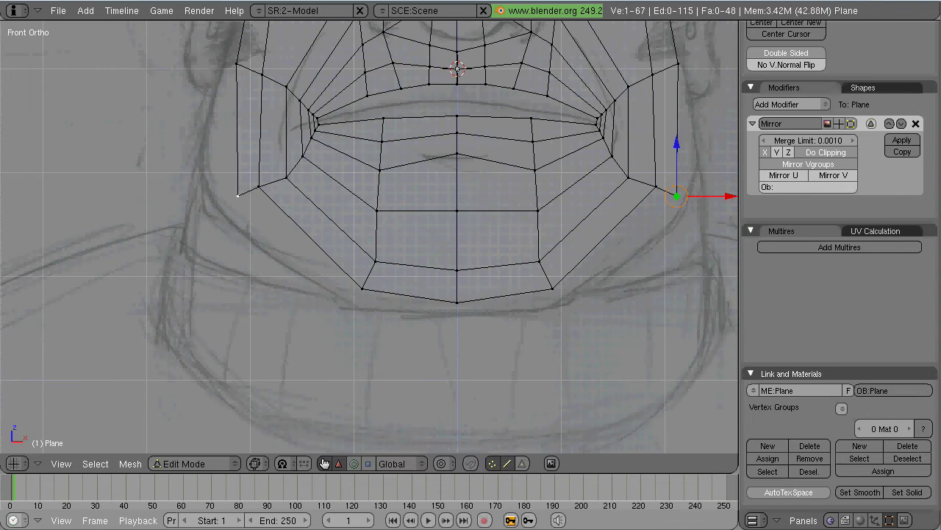
{"action": "key", "text": "f"}
Lower the jaw vertex and place it at the chin's bottom centre
{"action": "right_click", "coordinate": [553, 289]}
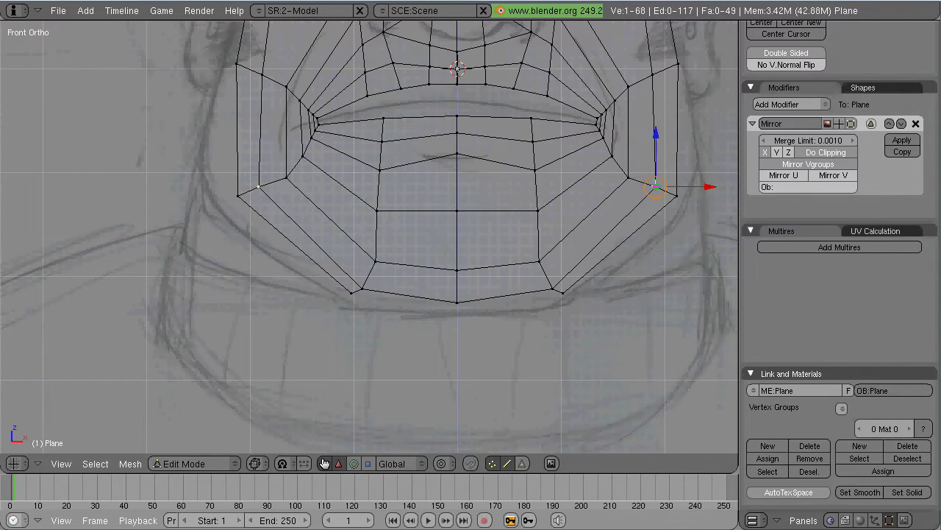
{"action": "key", "text": "g"}
{"action": "key", "text": "Return"}
{"action": "scroll", "coordinate": [508, 377], "scroll_direction": "up", "scroll_amount": 3}
{"action": "key", "text": "g"}
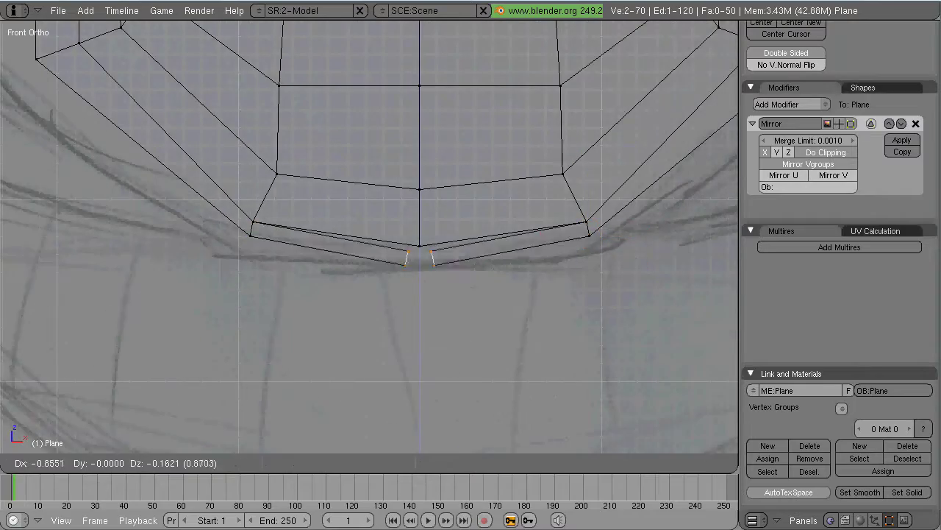
{"action": "key", "text": "Return"}
{"action": "scroll", "coordinate": [419, 250], "scroll_direction": "up", "scroll_amount": 2}
{"action": "scroll", "coordinate": [420, 250], "scroll_direction": "down", "scroll_amount": 5}
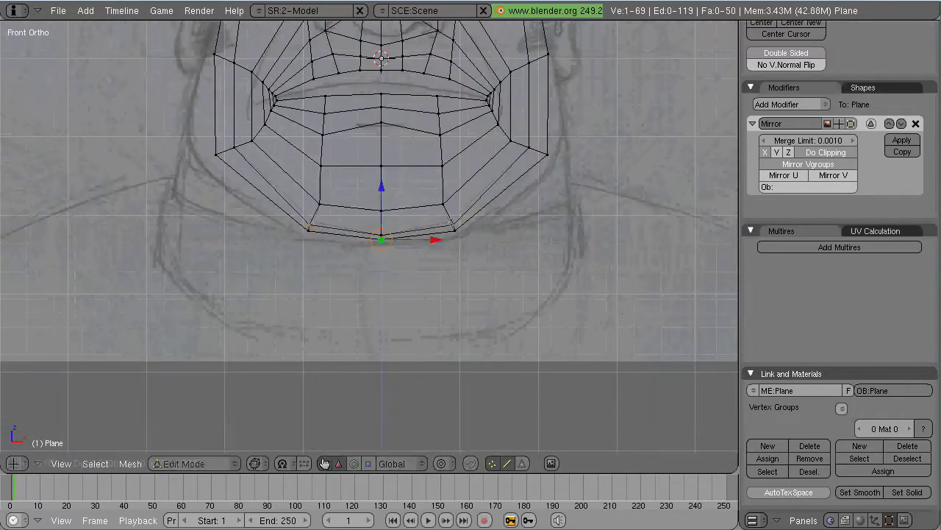
{"action": "right_click", "coordinate": [536, 258]}
Extrude the top brow edge row straight up twice, as edges only
{"action": "scroll", "coordinate": [369, 237], "scroll_direction": "up", "scroll_amount": 2, "text": "shift"}
{"action": "scroll", "coordinate": [369, 237], "scroll_direction": "up", "scroll_amount": 4}
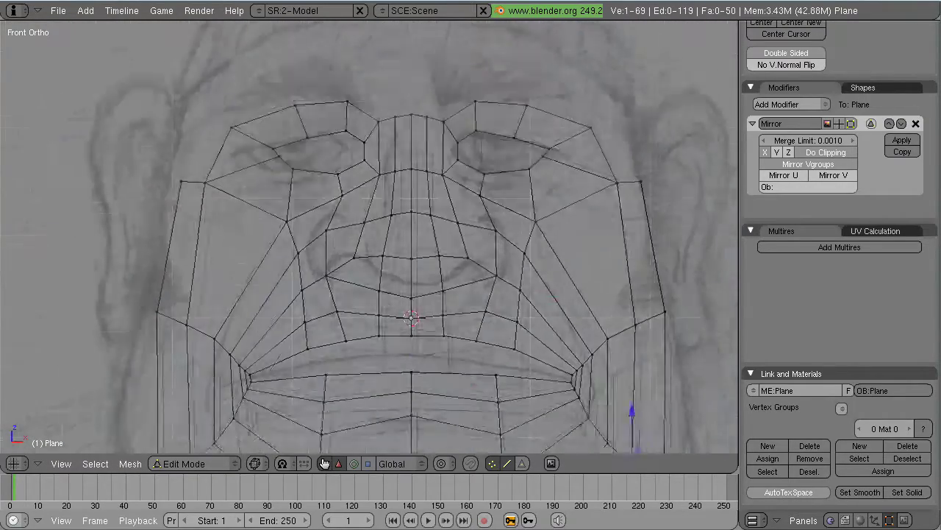
{"action": "key", "text": "e"}
{"action": "key", "text": "z"}
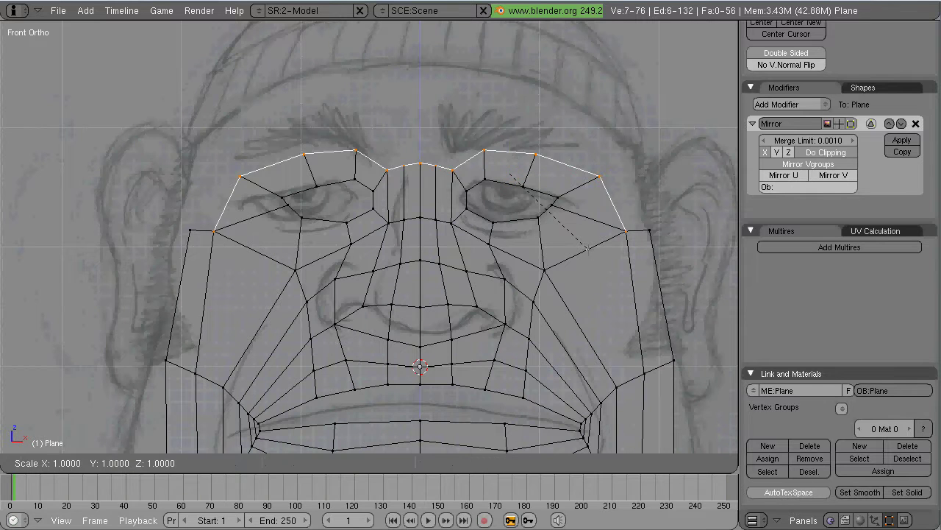
{"action": "left_click", "coordinate": [507, 118]}
{"action": "key", "text": "e"}
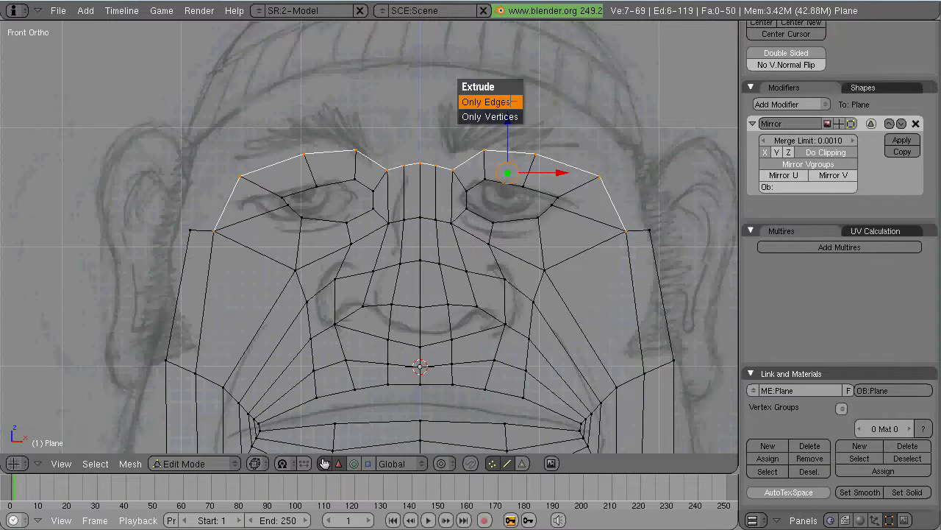
{"action": "left_click", "coordinate": [488, 98]}
{"action": "left_click", "coordinate": [500, 110]}
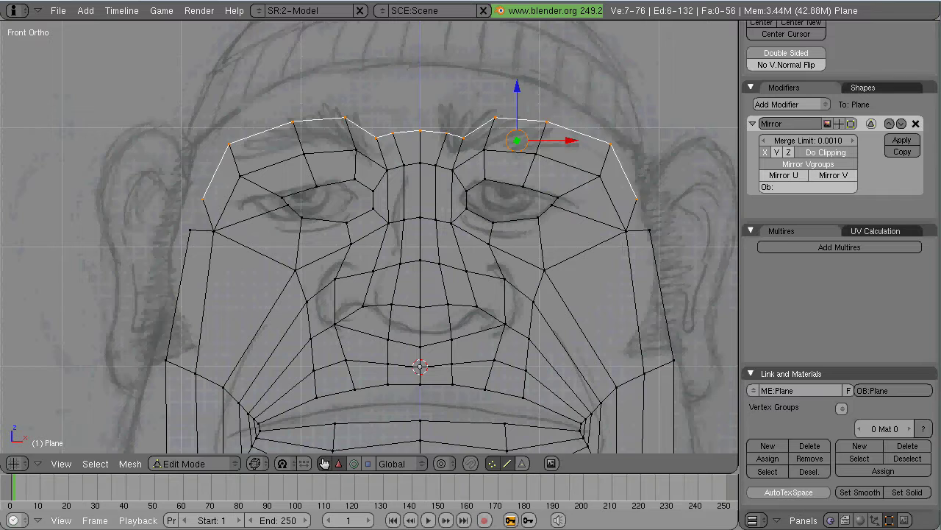
Merge two stray right-side forehead vertices and raise the top-centre forehead vertices
{"action": "right_click", "coordinate": [649, 230]}
{"action": "right_click", "coordinate": [636, 198], "text": "shift"}
{"action": "key", "text": "alt+m"}
{"action": "left_click", "coordinate": [651, 225]}
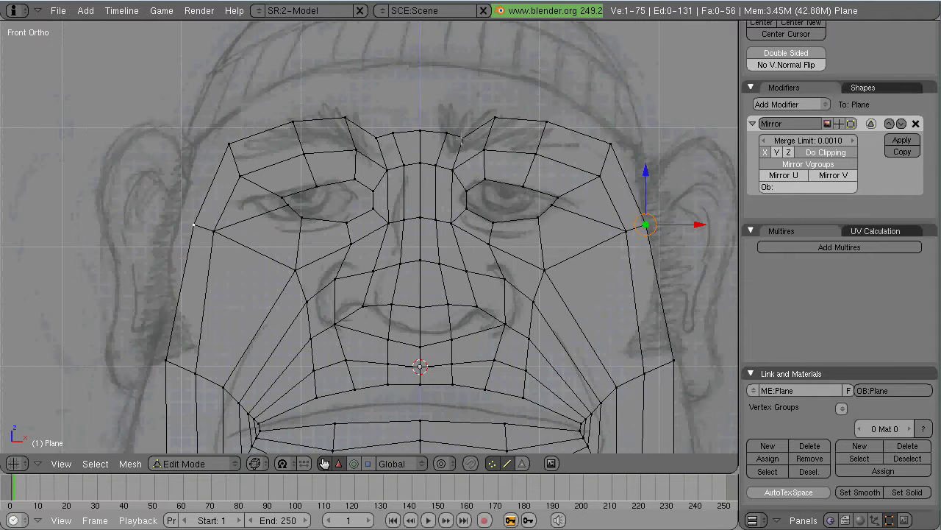
{"action": "key", "text": "g"}
{"action": "key", "text": "Return"}
{"action": "right_click", "coordinate": [611, 143]}
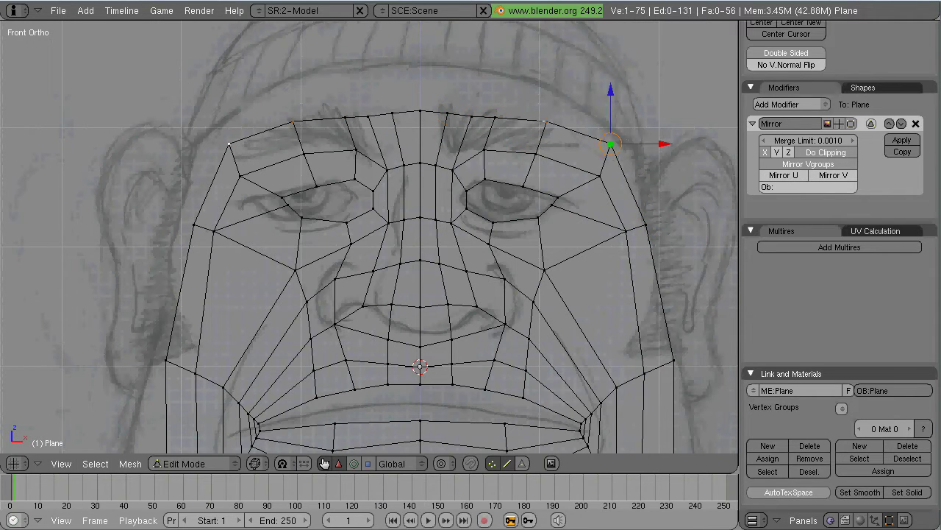
{"action": "key", "text": "a"}
{"action": "scroll", "coordinate": [369, 237], "scroll_direction": "down", "scroll_amount": 3}
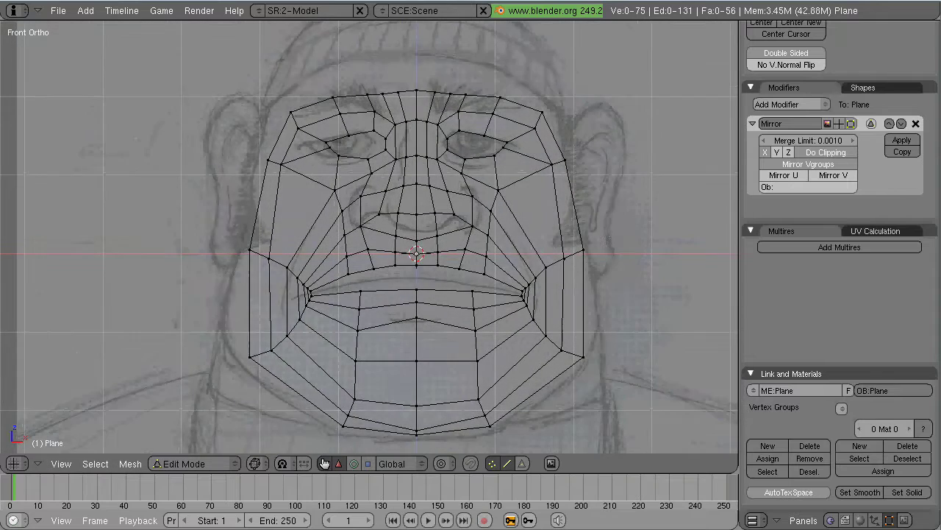
{"action": "scroll", "coordinate": [369, 236], "scroll_direction": "down", "scroll_amount": 2, "text": "shift"}
Select the centre-line vertices and split the viewport to add a wider Right Ortho side view
{"action": "right_click", "coordinate": [418, 169], "text": "alt+shift"}
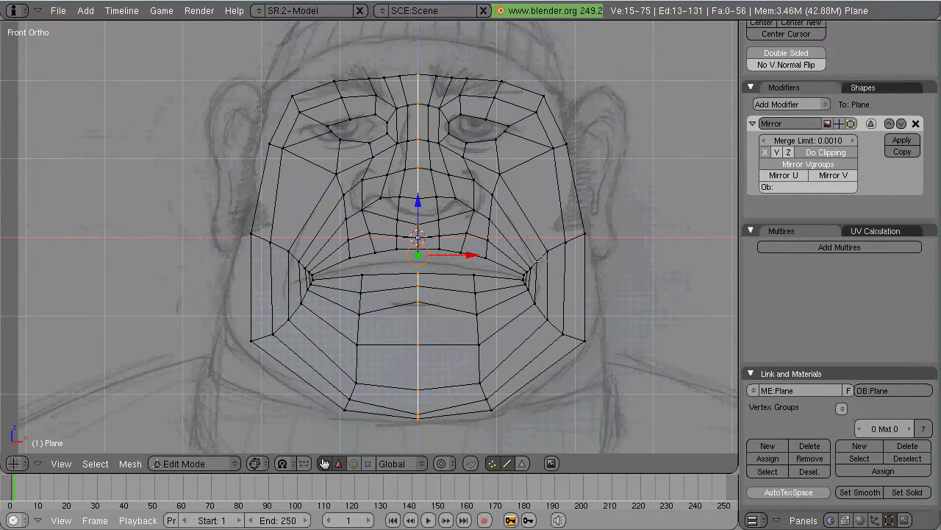
{"action": "right_click", "coordinate": [392, 20]}
{"action": "left_click", "coordinate": [392, 21]}
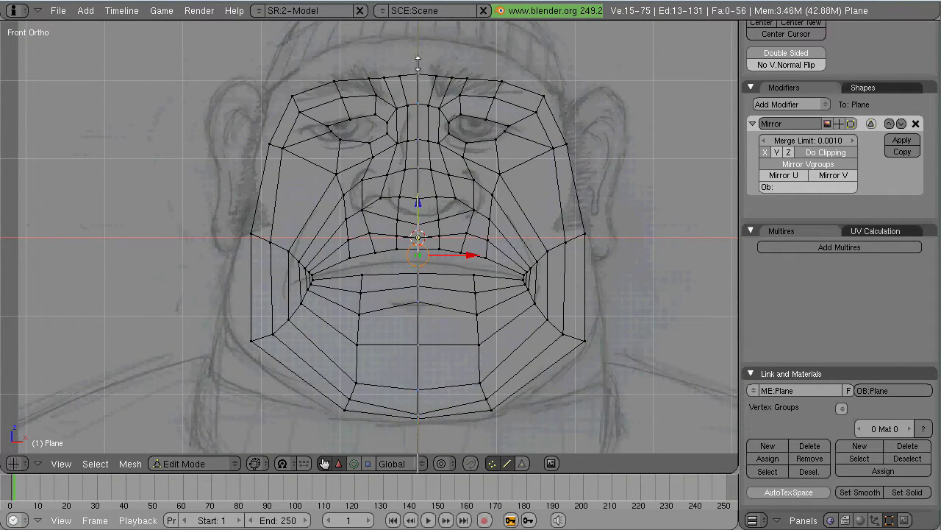
{"action": "left_click", "coordinate": [417, 147]}
{"action": "key", "text": "KP_3"}
{"action": "left_click_drag", "start_coordinate": [418, 221], "coordinate": [392, 221]}
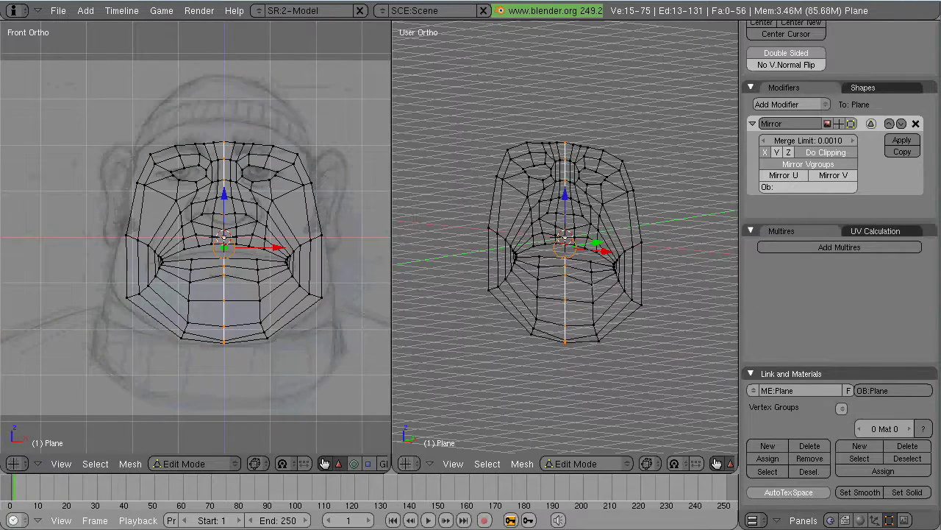
{"action": "key", "text": "ctrl+Up"}
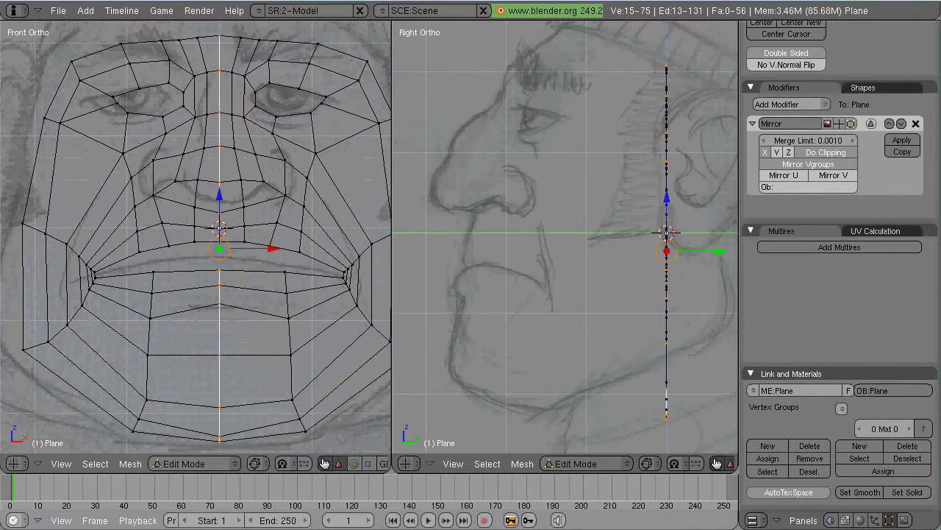
Extrude centre-line rows back over the skull and out to the nose tip, lips and chin
{"action": "right_click", "coordinate": [666, 66]}
{"action": "key", "text": "g"}
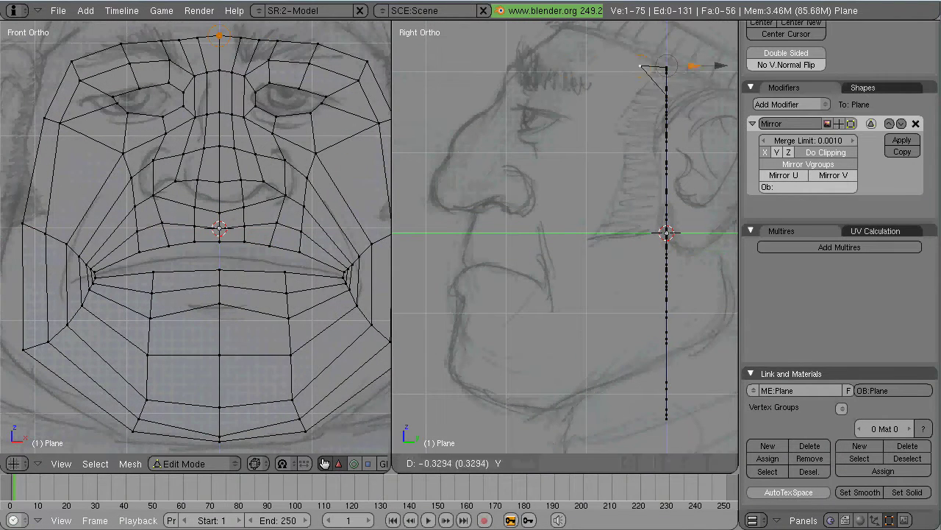
{"action": "key", "text": "e"}
{"action": "key", "text": "e"}
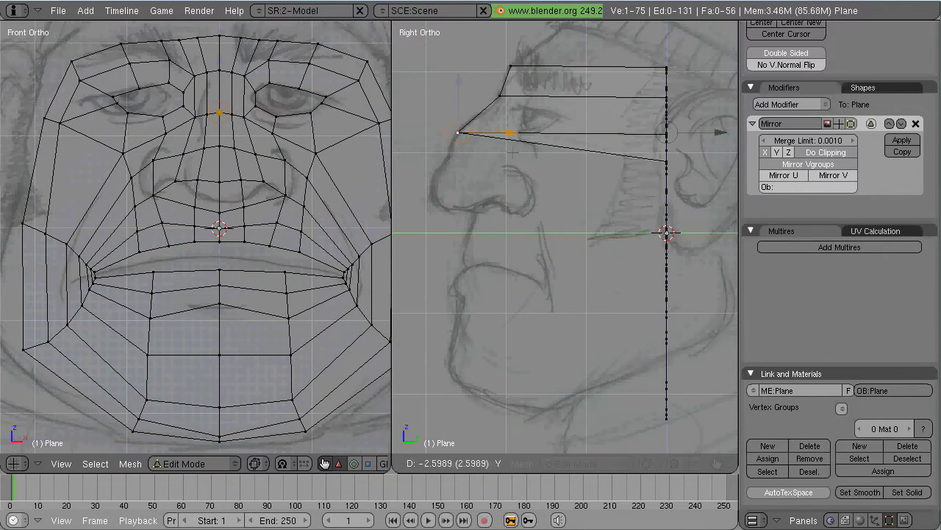
{"action": "key", "text": "e"}
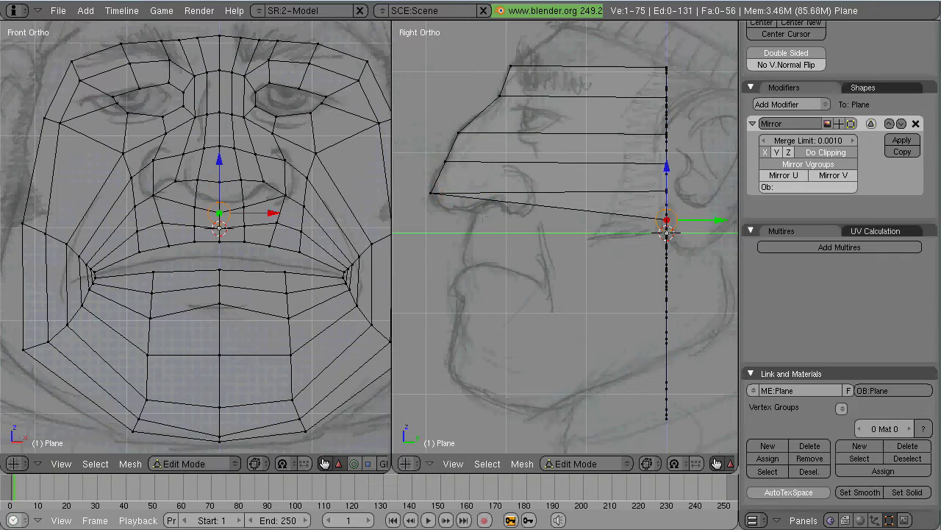
{"action": "key", "text": "e"}
{"action": "key", "text": "e"}
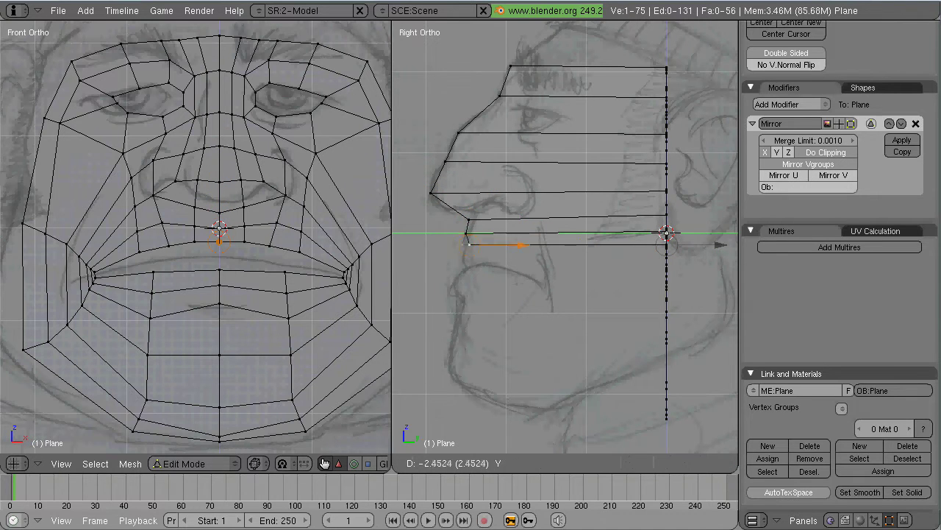
{"action": "key", "text": "e"}
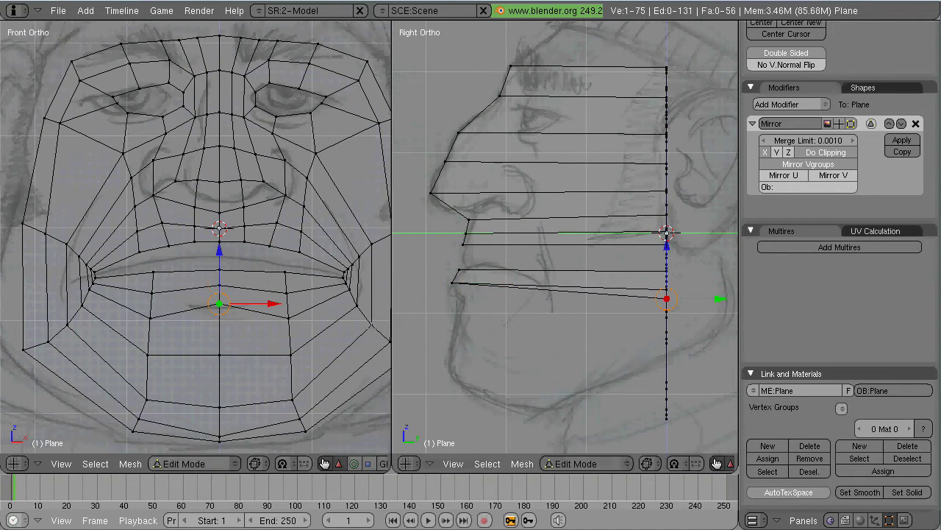
{"action": "key", "text": "e"}
{"action": "key", "text": "e"}
{"action": "key", "text": "e"}
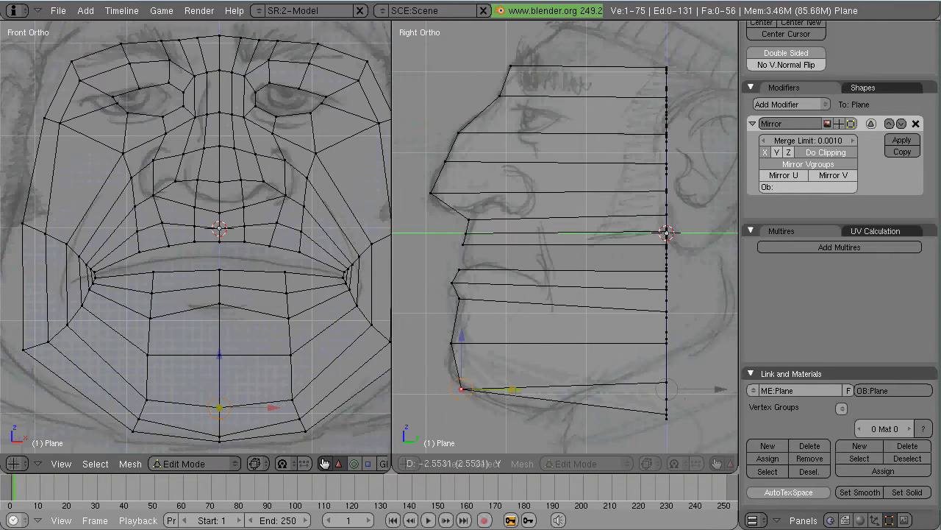
{"action": "key", "text": "e"}
{"action": "key", "text": "Return"}
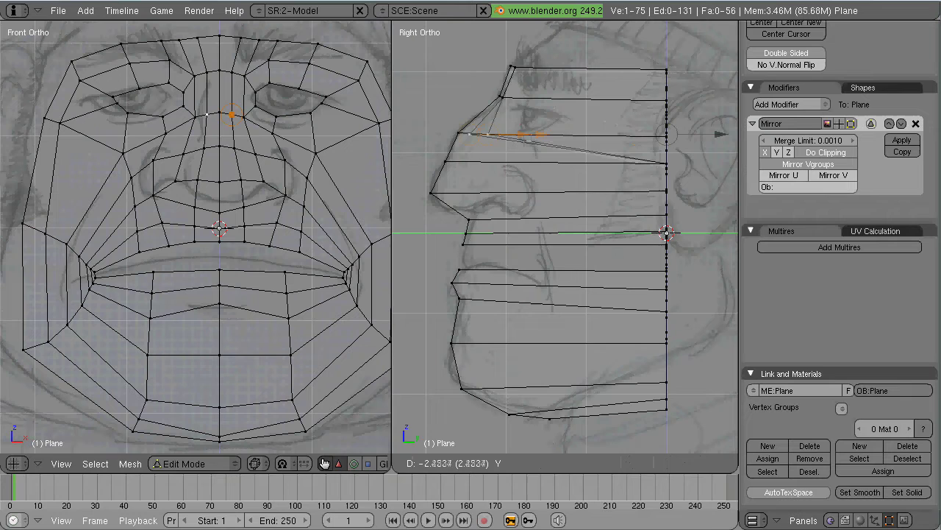
Extrude the next centre vertices forward under the nose, then check the profile shaded and return to wireframe
{"action": "right_click", "coordinate": [445, 160]}
{"action": "key", "text": "e"}
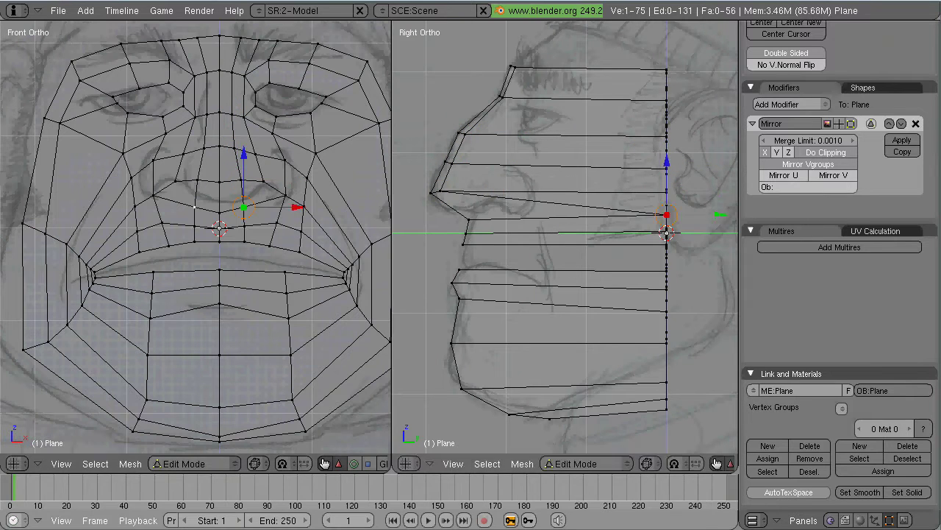
{"action": "right_click", "coordinate": [666, 233]}
{"action": "key", "text": "e"}
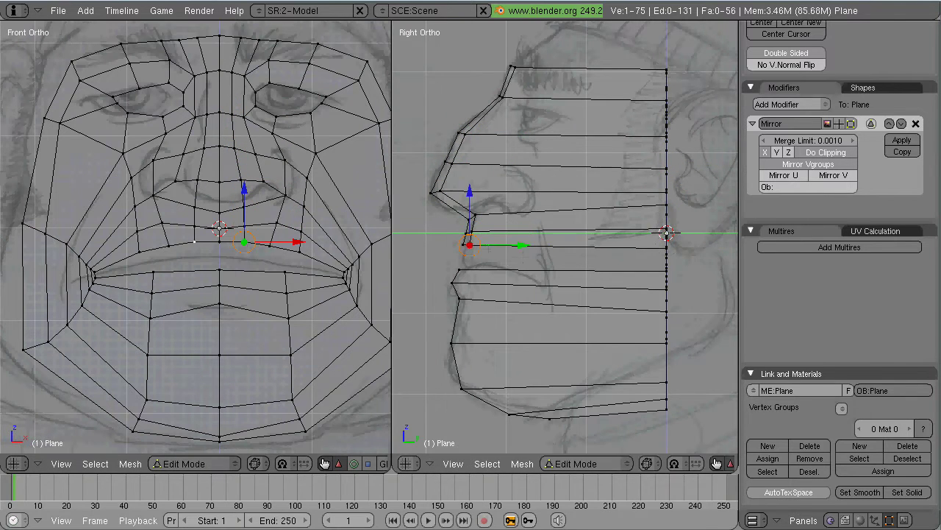
{"action": "key", "text": "z"}
{"action": "mouse_move", "coordinate": [559, 221]}
{"action": "middle_mouse_down"}
{"action": "mouse_move", "coordinate": [532, 199]}
{"action": "mouse_move", "coordinate": [559, 221]}
{"action": "middle_mouse_up"}
{"action": "key", "text": "KP_3"}
{"action": "key", "text": "z"}
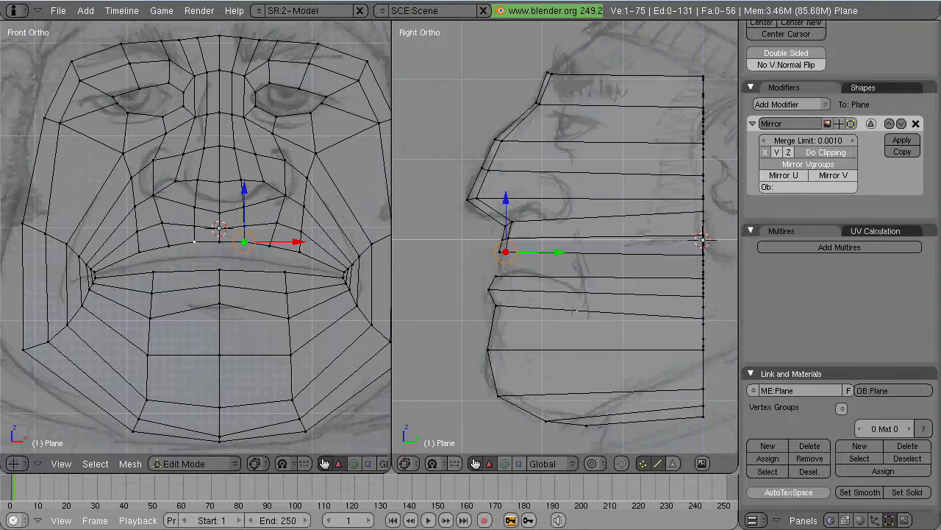
{"action": "key", "text": "ctrl+KP_6"}
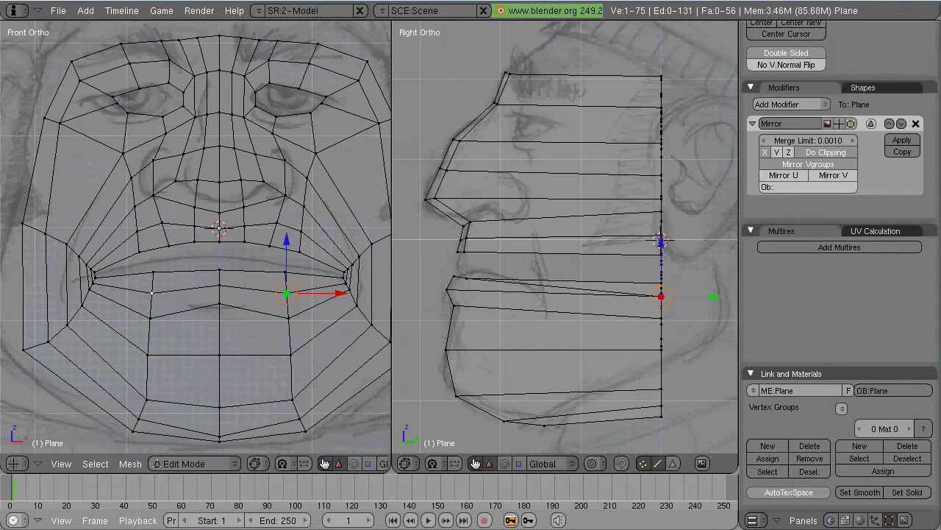
Move the side vertices below the mouth and at the jaw forward along Y
{"action": "key", "text": "g"}
{"action": "key", "text": "Return"}
{"action": "key", "text": "Return"}
{"action": "right_click", "coordinate": [660, 350]}
{"action": "key", "text": "g"}
{"action": "key", "text": "y"}
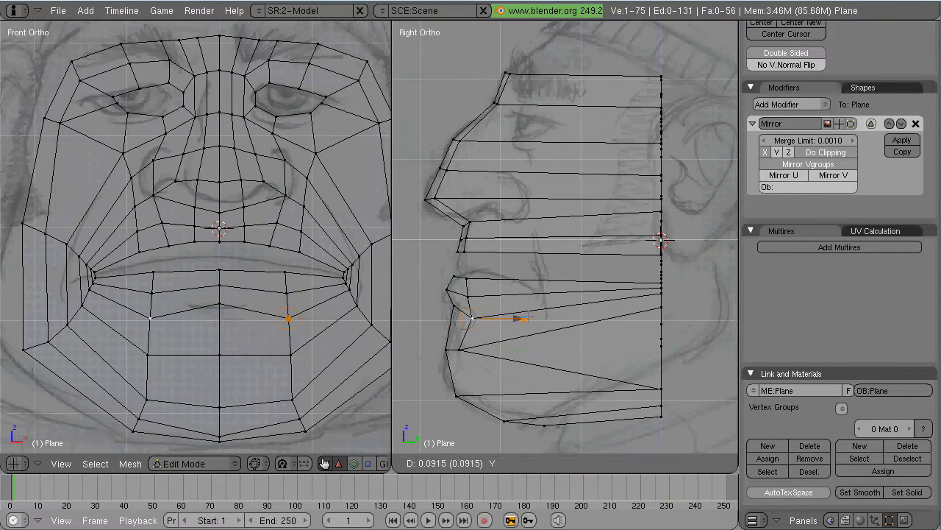
{"action": "right_click", "coordinate": [660, 416]}
{"action": "key", "text": "g"}
{"action": "key", "text": "y"}
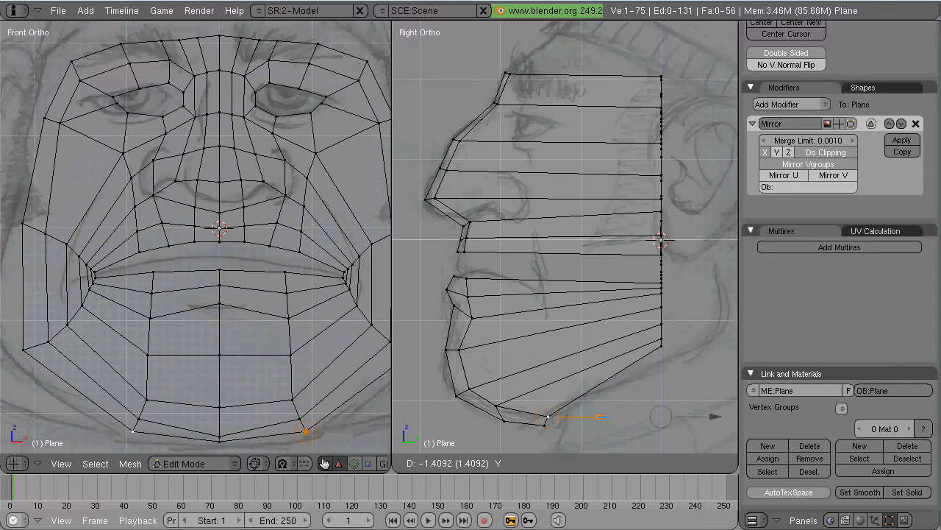
Bring the cheek vertex beside the eye and its neighbours forward along Y
{"action": "right_click", "coordinate": [660, 142]}
{"action": "key", "text": "g"}
{"action": "key", "text": "y"}
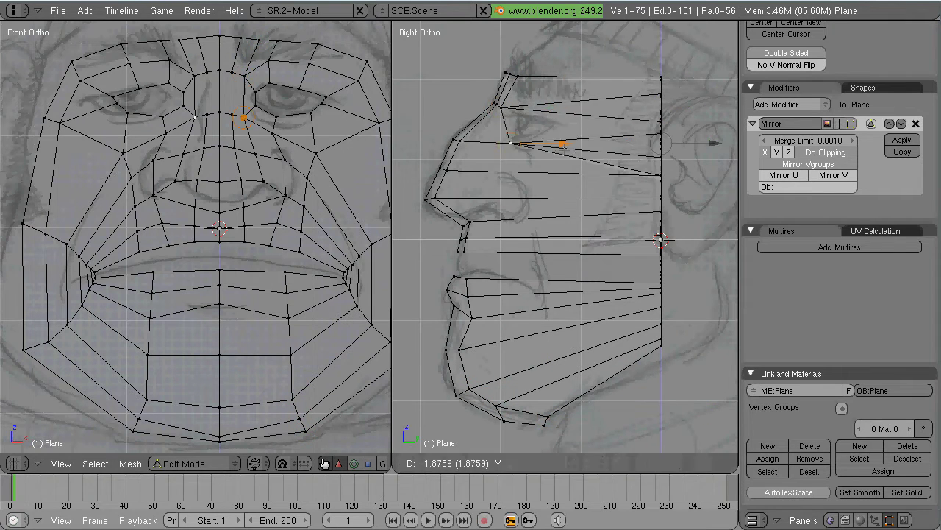
{"action": "key", "text": "g"}
{"action": "key", "text": "y"}
{"action": "key", "text": "Return"}
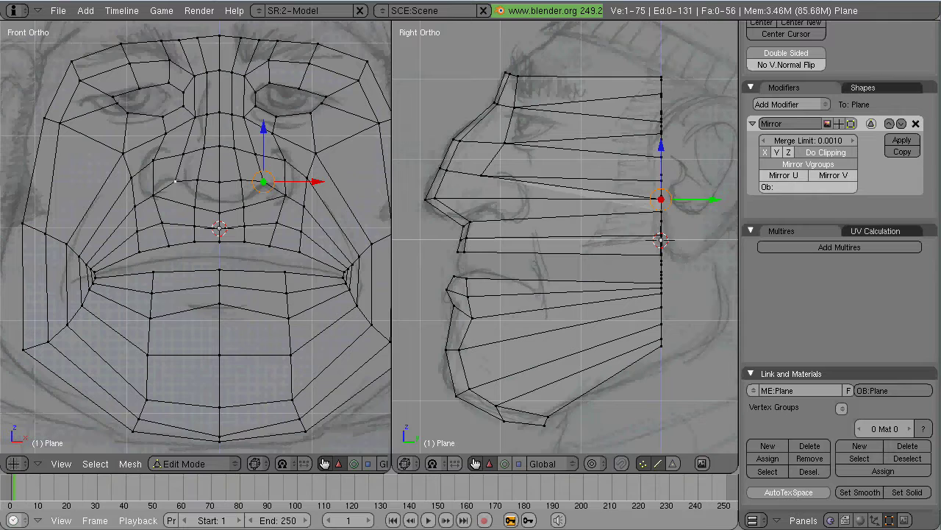
{"action": "key", "text": "g"}
{"action": "key", "text": "y"}
{"action": "key", "text": "Return"}
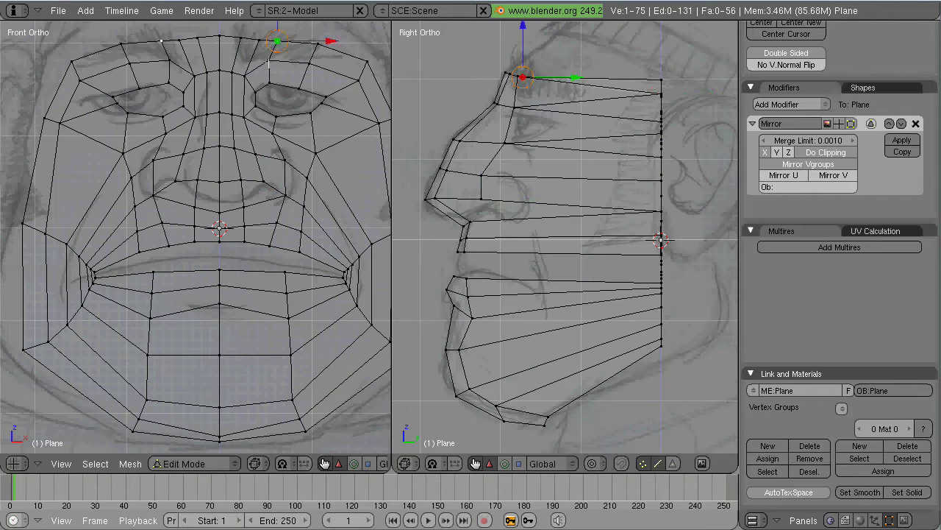
Move the brow and eyebrow vertices forward in depth along Y
{"action": "right_click", "coordinate": [660, 94]}
{"action": "key", "text": "g"}
{"action": "key", "text": "y"}
{"action": "key", "text": "Return"}
{"action": "key", "text": "g"}
{"action": "key", "text": "y"}
{"action": "key", "text": "Return"}
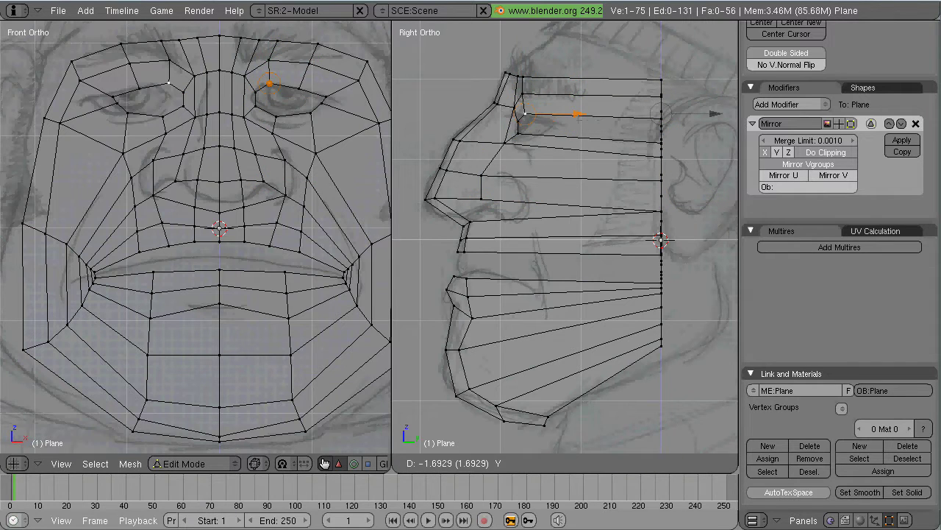
Adjust the depth of the eye-corner vertex and the cheek vertex beside the nostril
{"action": "right_click", "coordinate": [661, 143]}
{"action": "key", "text": "g"}
{"action": "key", "text": "y"}
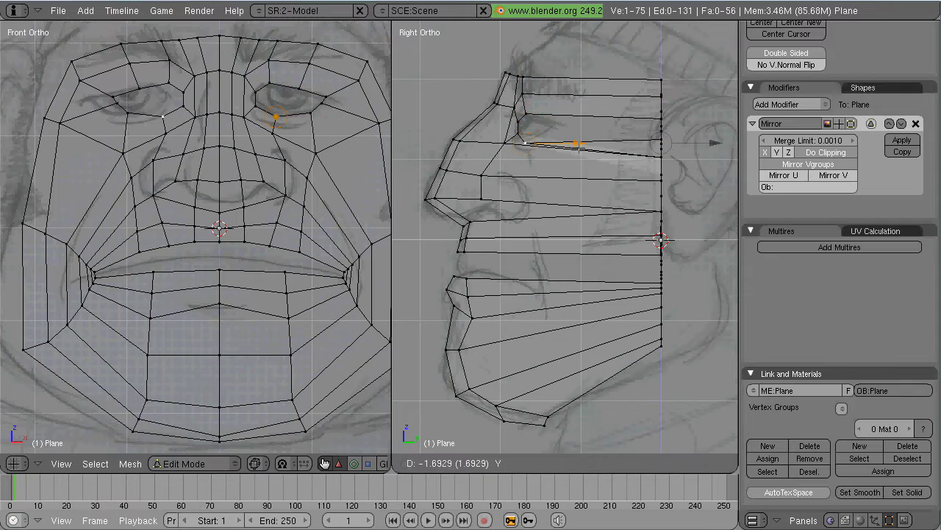
{"action": "right_click", "coordinate": [660, 179]}
{"action": "key", "text": "g"}
{"action": "key", "text": "y"}
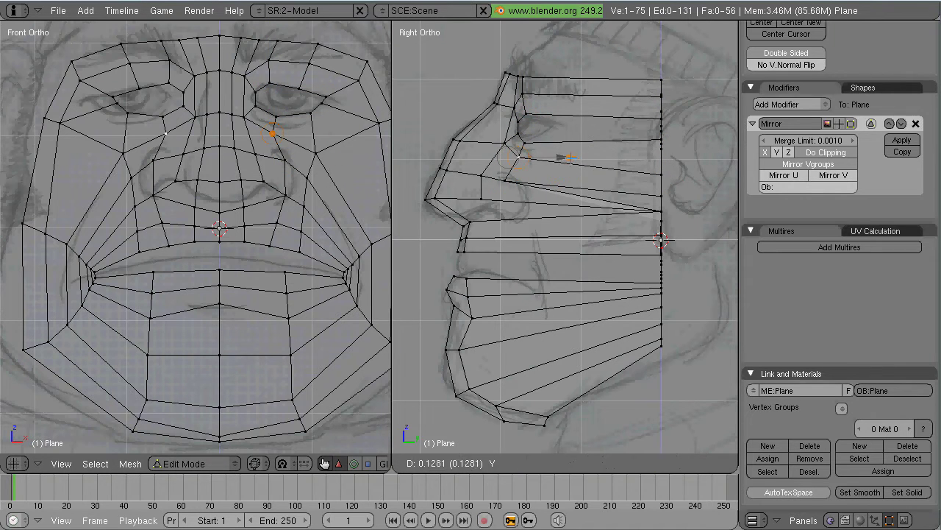
Move the cheek vertices above and beside the mouth forward along Y
{"action": "right_click", "coordinate": [660, 212]}
{"action": "key", "text": "g"}
{"action": "key", "text": "y"}
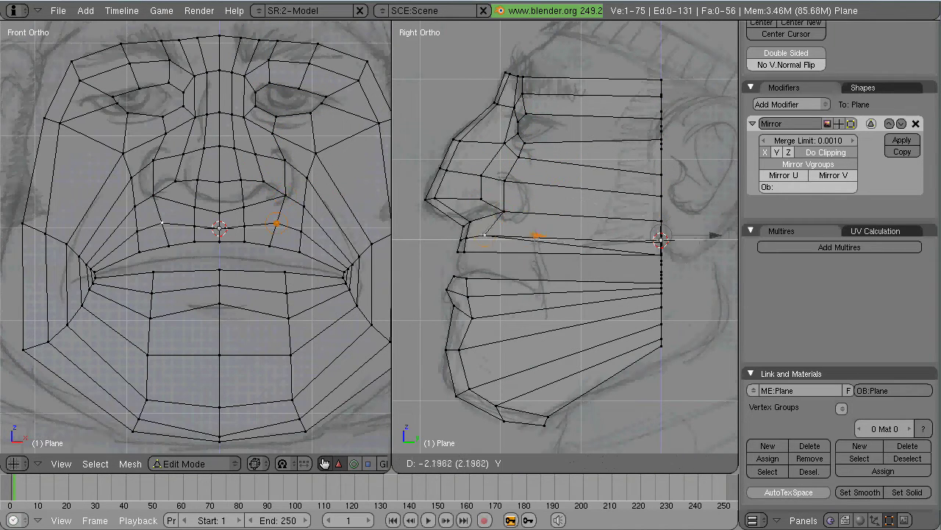
{"action": "key", "text": "g"}
{"action": "key", "text": "y"}
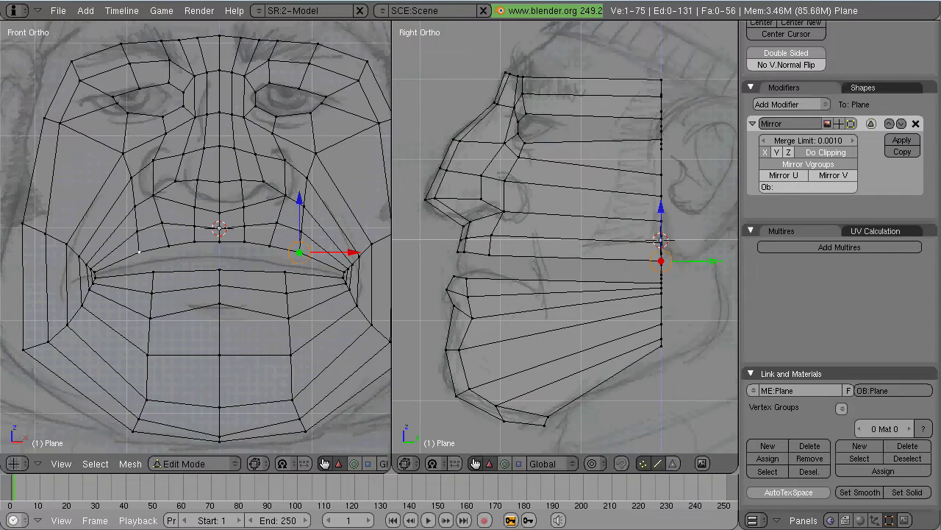
{"action": "right_click", "coordinate": [660, 221]}
{"action": "key", "text": "g"}
{"action": "key", "text": "y"}
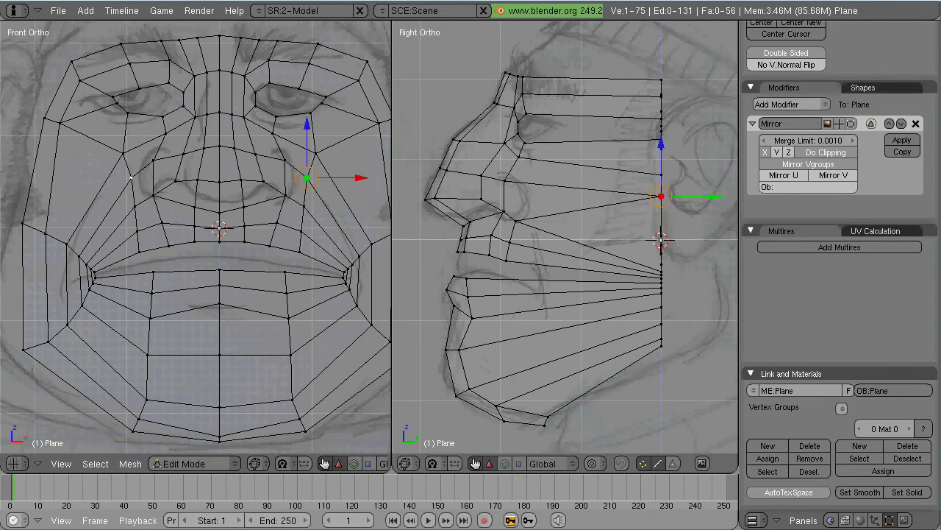
Bring the higher vertex near the eye and the top brow vertex forward
{"action": "right_click", "coordinate": [660, 139]}
{"action": "key", "text": "g"}
{"action": "key", "text": "y"}
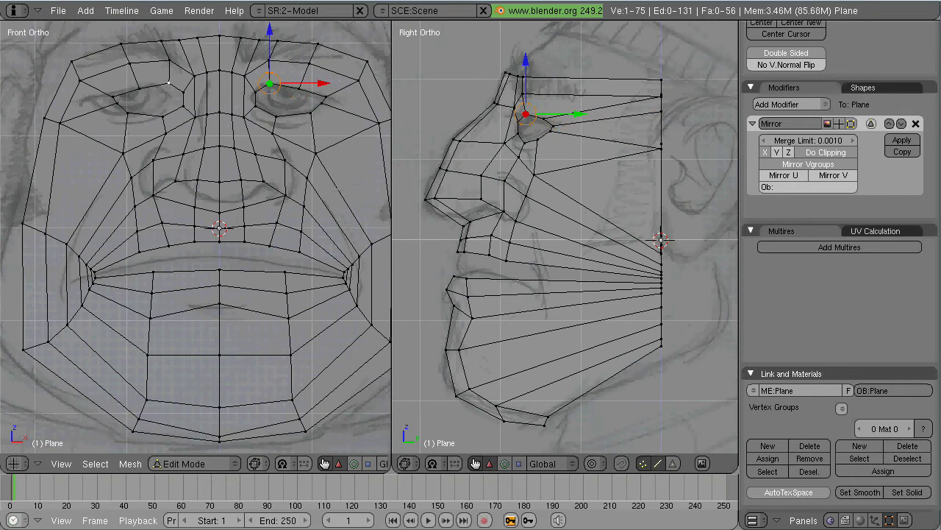
{"action": "right_click", "coordinate": [660, 79]}
{"action": "key", "text": "g"}
{"action": "key", "text": "y"}
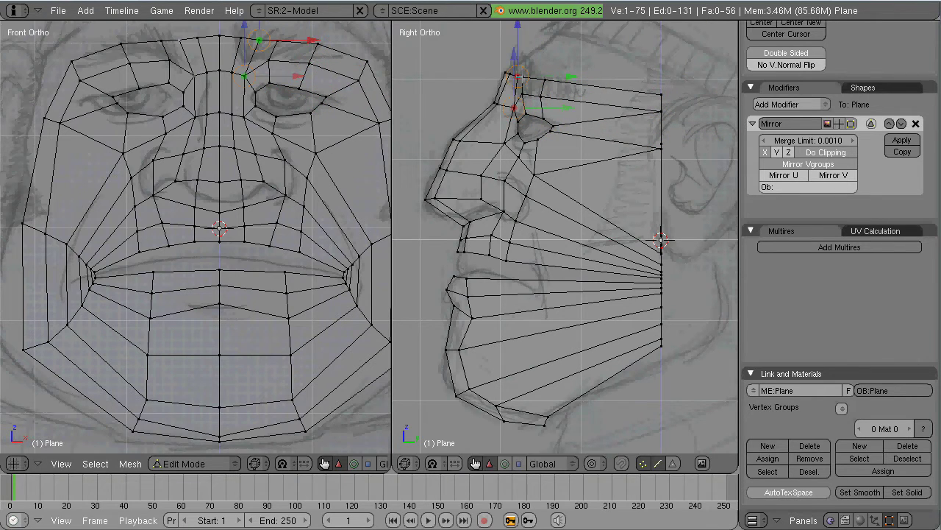
Set the outer brow vertex depth, cancelling an unwanted move on the next vertex
{"action": "right_click", "coordinate": [551, 126]}
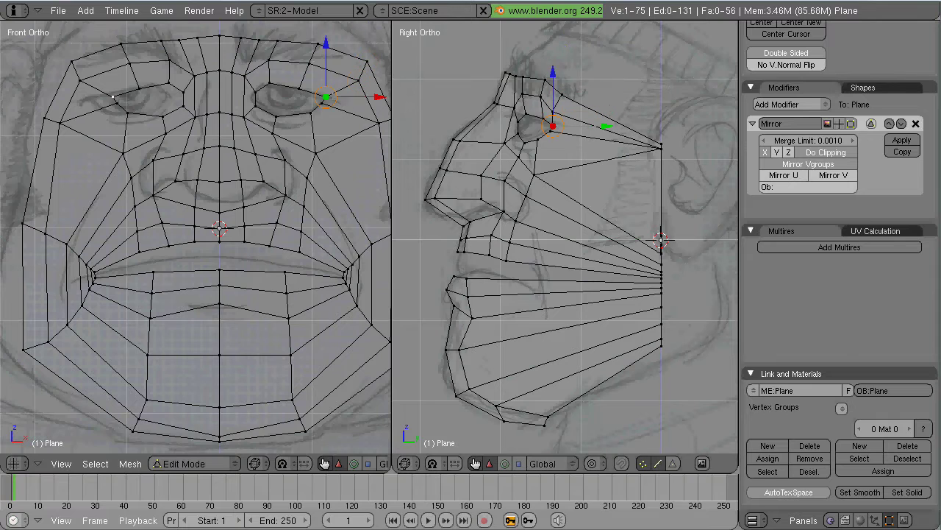
{"action": "middle_click_drag", "start_coordinate": [220, 236], "coordinate": [163, 232], "text": "shift"}
{"action": "right_click", "coordinate": [660, 147]}
{"action": "key", "text": "g"}
{"action": "key", "text": "y"}
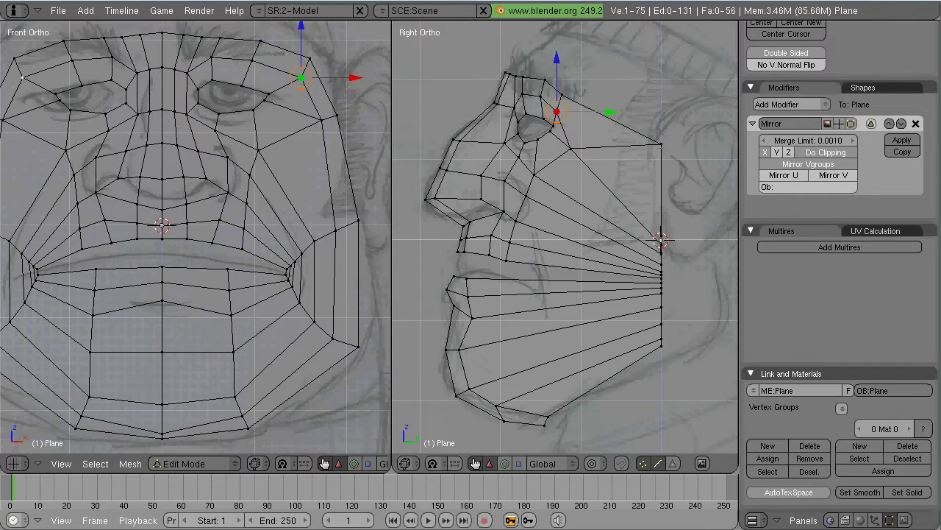
{"action": "right_click", "coordinate": [660, 144]}
{"action": "key", "text": "g"}
{"action": "key", "text": "y"}
{"action": "left_click", "coordinate": [588, 144]}
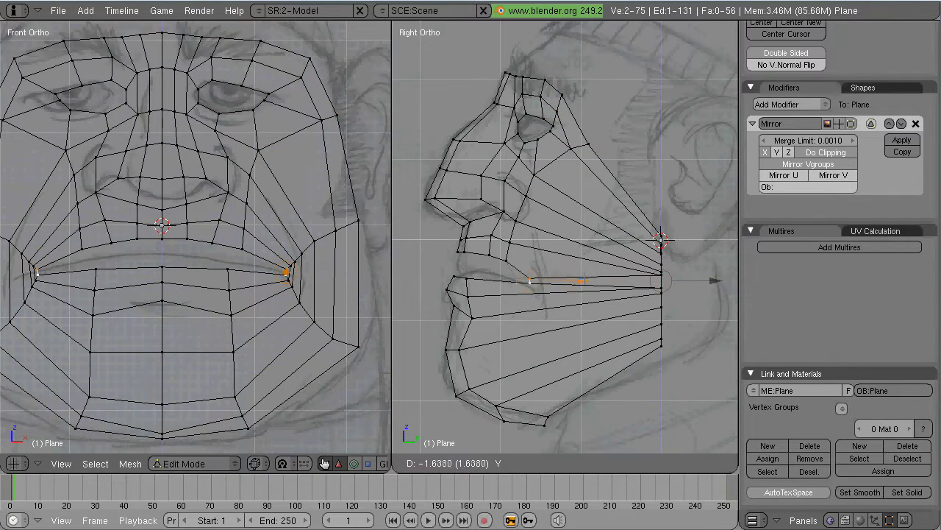
{"action": "key", "text": "Escape"}
Position the lip corner vertex in depth, undoing stray cheek and jaw moves, and orbit to inspect
{"action": "key", "text": "g"}
{"action": "key", "text": "y"}
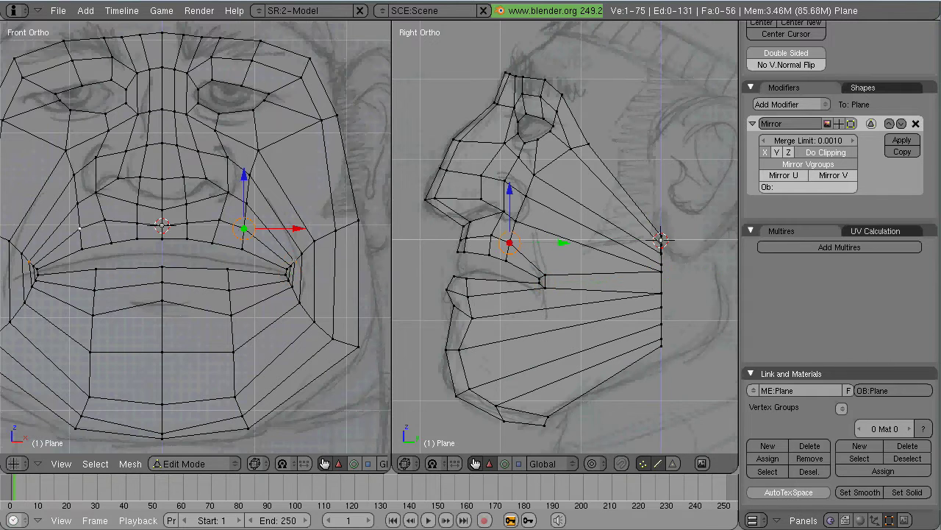
{"action": "key", "text": "g"}
{"action": "key", "text": "y"}
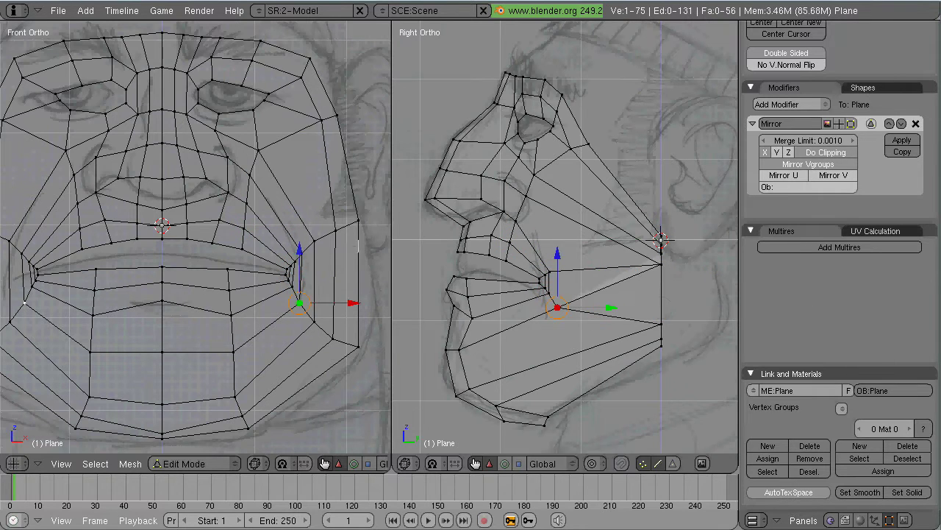
{"action": "key", "text": "ctrl+z"}
{"action": "key", "text": "ctrl+z"}
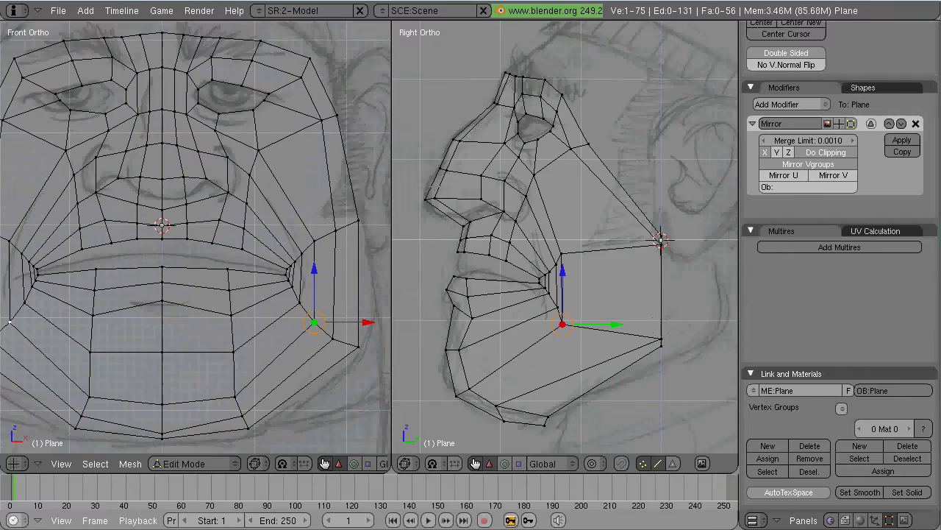
{"action": "left_click", "coordinate": [632, 251]}
{"action": "right_click", "coordinate": [661, 339]}
{"action": "key", "text": "g"}
{"action": "key", "text": "y"}
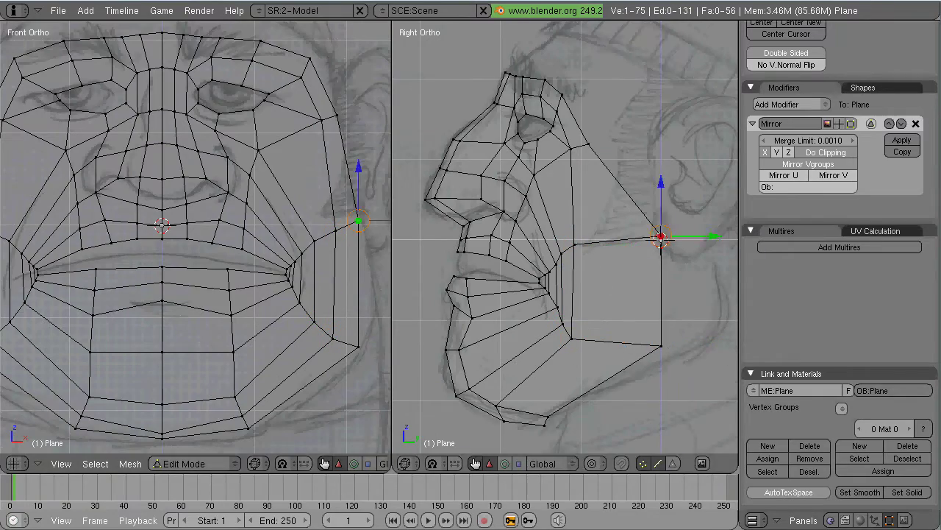
{"action": "key", "text": "ctrl+z"}
{"action": "mouse_move", "coordinate": [661, 237]}
{"action": "middle_mouse_down"}
{"action": "mouse_move", "coordinate": [557, 283]}
{"action": "mouse_move", "coordinate": [589, 279]}
{"action": "middle_mouse_up"}
Shade the mesh, add a Subsurf modifier and enable on-cage editing
{"action": "key", "text": "z"}
{"action": "left_click", "coordinate": [789, 104]}
{"action": "left_click", "coordinate": [779, 351]}
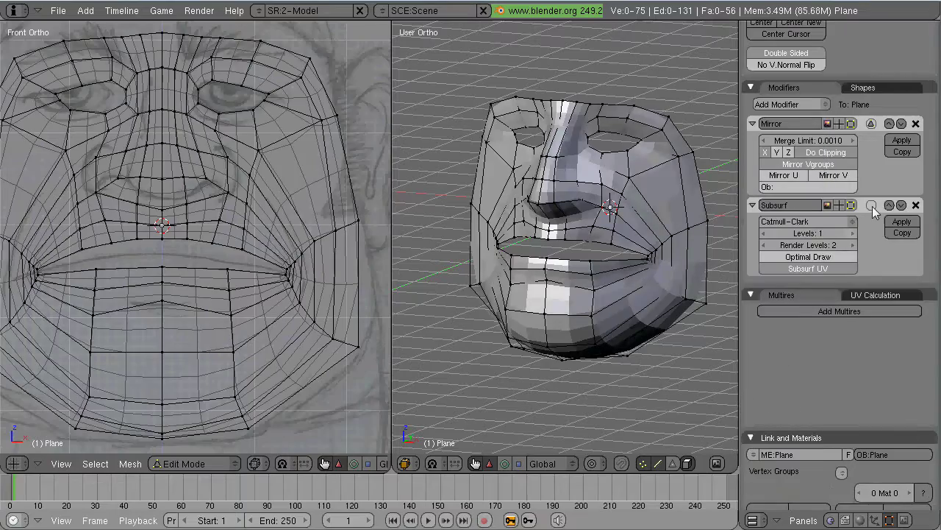
{"action": "left_click", "coordinate": [872, 206]}
{"action": "scroll", "coordinate": [841, 192], "scroll_direction": "down", "scroll_amount": 5}
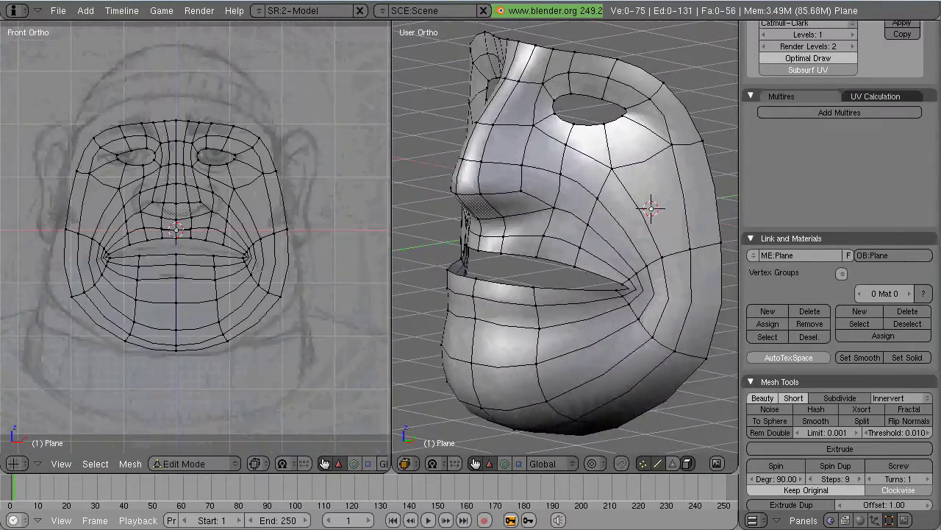
In Right Ortho, push the nose underside along Y and move the nose tip down and back
{"action": "key", "text": "KP_3"}
{"action": "scroll", "coordinate": [565, 235], "scroll_direction": "up", "scroll_amount": 3}
{"action": "left_click_drag", "start_coordinate": [544, 220], "coordinate": [581, 227]}
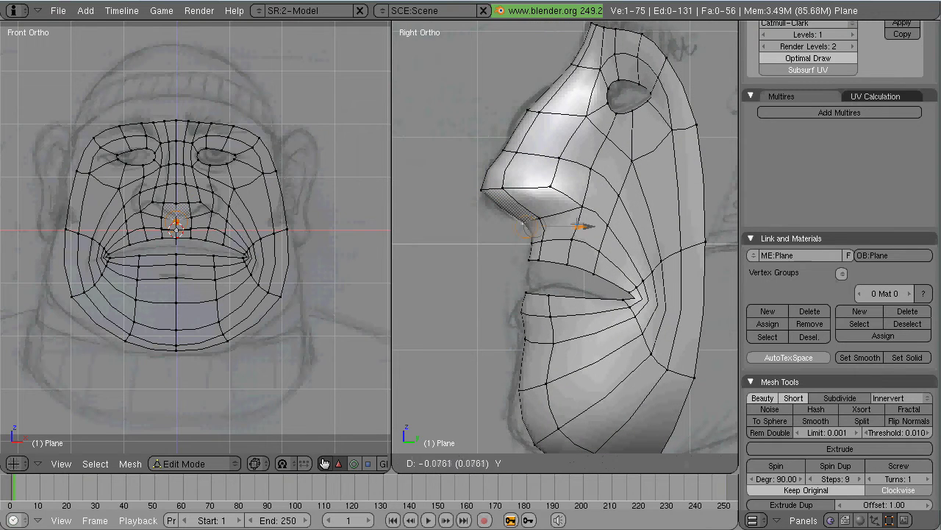
{"action": "right_click", "coordinate": [507, 109]}
{"action": "middle_click_drag", "start_coordinate": [507, 109], "coordinate": [500, 155], "text": "shift"}
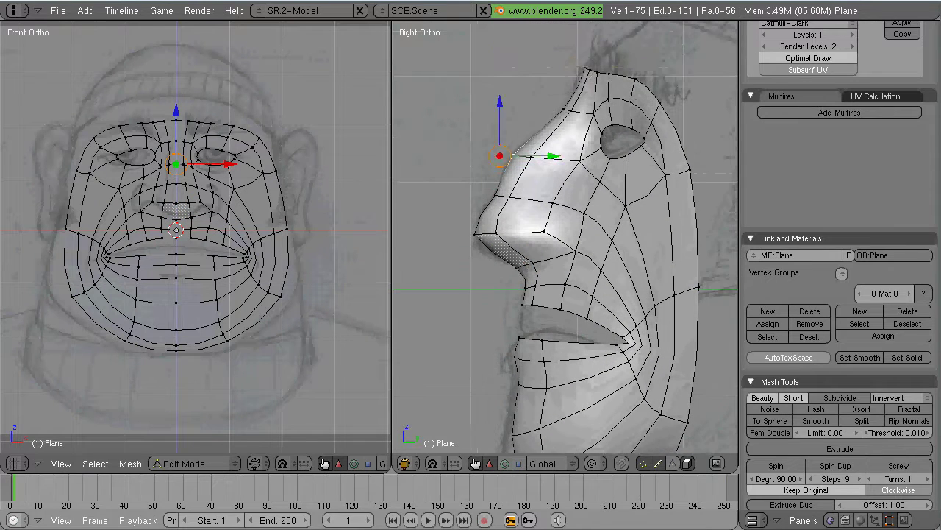
{"action": "right_click", "coordinate": [497, 215]}
{"action": "key", "text": "g"}
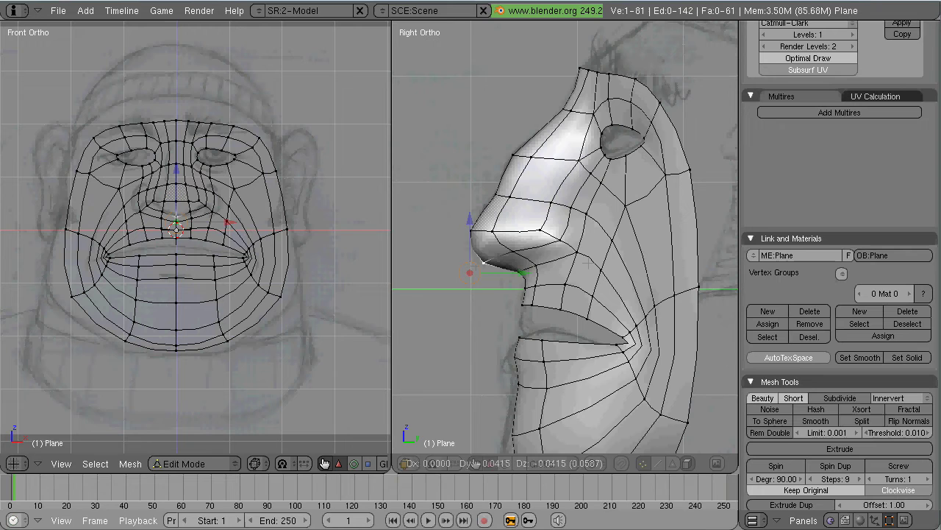
{"action": "left_click", "coordinate": [513, 358]}
Select the mouth-corner vertices and begin moving them
{"action": "middle_click_drag", "start_coordinate": [513, 358], "coordinate": [498, 262], "text": "shift"}
{"action": "right_click", "coordinate": [494, 384]}
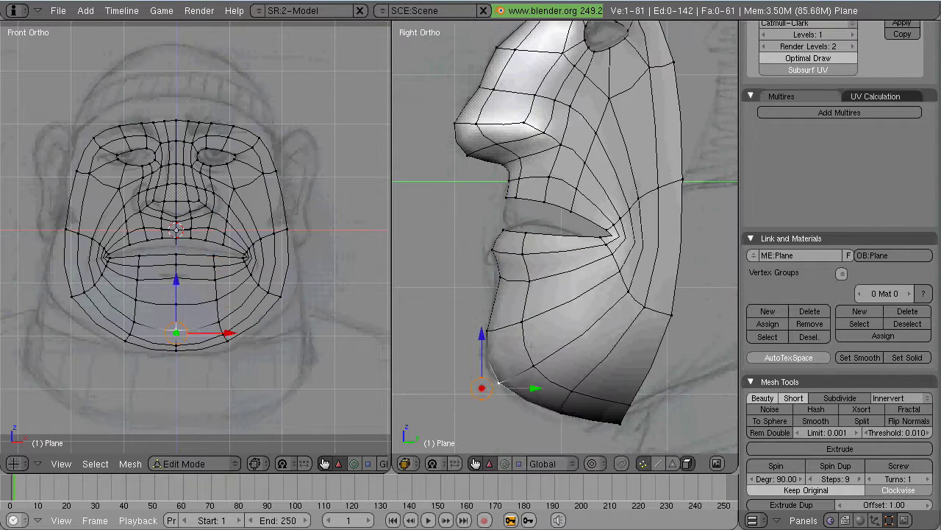
{"action": "right_click", "coordinate": [504, 362]}
{"action": "right_click", "coordinate": [609, 234]}
{"action": "key", "text": "g"}
{"action": "key", "text": "g"}
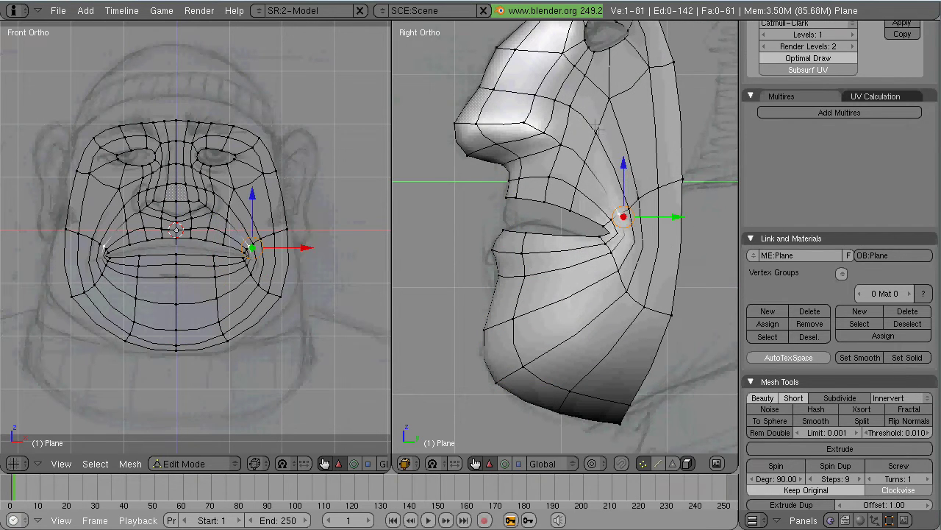
Place the mouth corners and adjust the lip vertices, checking them from front and side views
{"action": "left_click", "coordinate": [611, 256]}
{"action": "mouse_move", "coordinate": [612, 257]}
{"action": "middle_mouse_down"}
{"action": "mouse_move", "coordinate": [622, 221]}
{"action": "mouse_move", "coordinate": [625, 249]}
{"action": "middle_mouse_up"}
{"action": "key", "text": "ctrl+Up"}
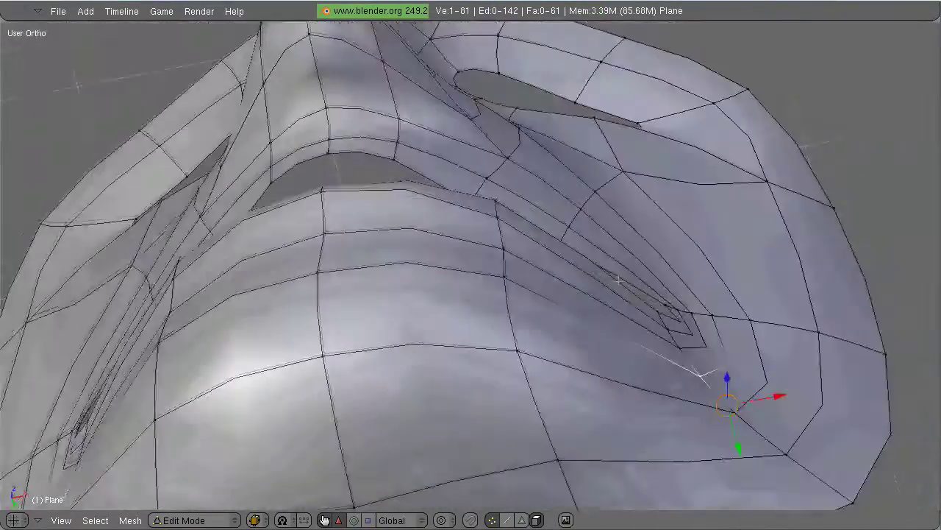
{"action": "key", "text": "g"}
{"action": "key", "text": "Return"}
{"action": "middle_click_drag", "start_coordinate": [384, 412], "coordinate": [486, 327]}
{"action": "key", "text": "KP_1"}
{"action": "key", "text": "KP_3"}
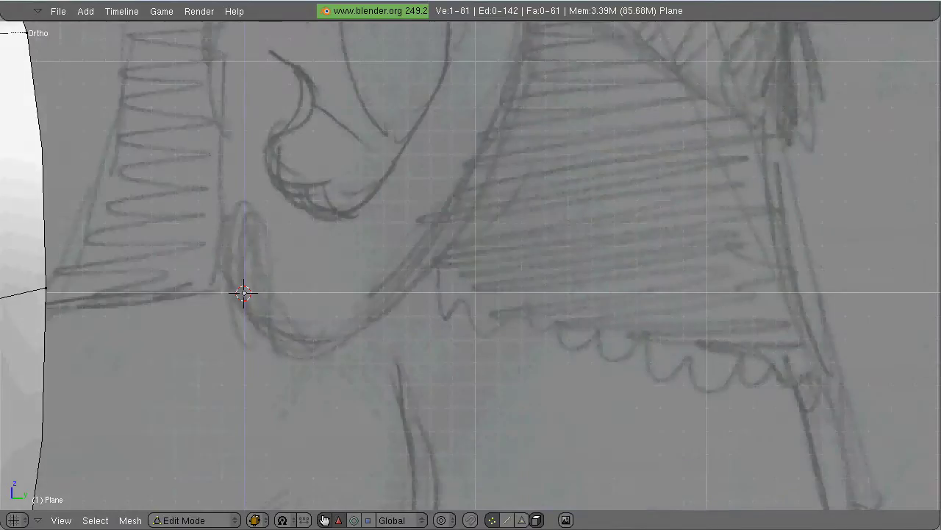
{"action": "key", "text": "ctrl+Up"}
{"action": "key", "text": "g"}
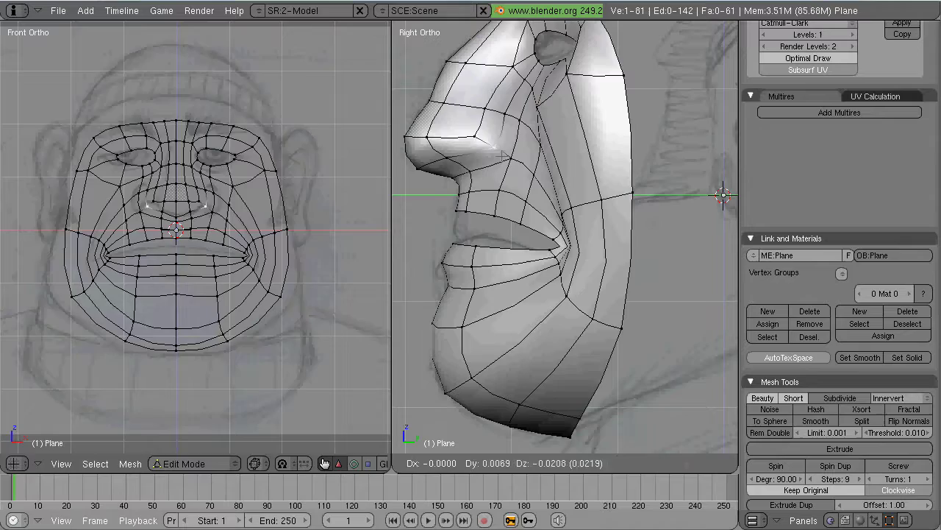
{"action": "key", "text": "Return"}
Tweak the nostril and nose vertices to match the side profile
{"action": "scroll", "coordinate": [196, 235], "scroll_direction": "up", "scroll_amount": 5}
{"action": "key", "text": "g"}
{"action": "key", "text": "Return"}
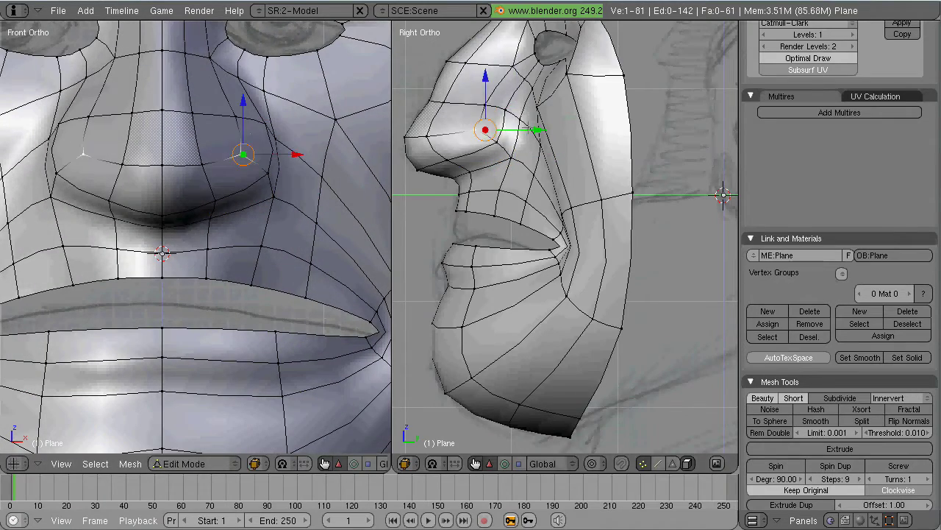
{"action": "key", "text": "g"}
{"action": "key", "text": "Return"}
{"action": "scroll", "coordinate": [196, 235], "scroll_direction": "down", "scroll_amount": 4}
{"action": "scroll", "coordinate": [510, 254], "scroll_direction": "down", "scroll_amount": 3}
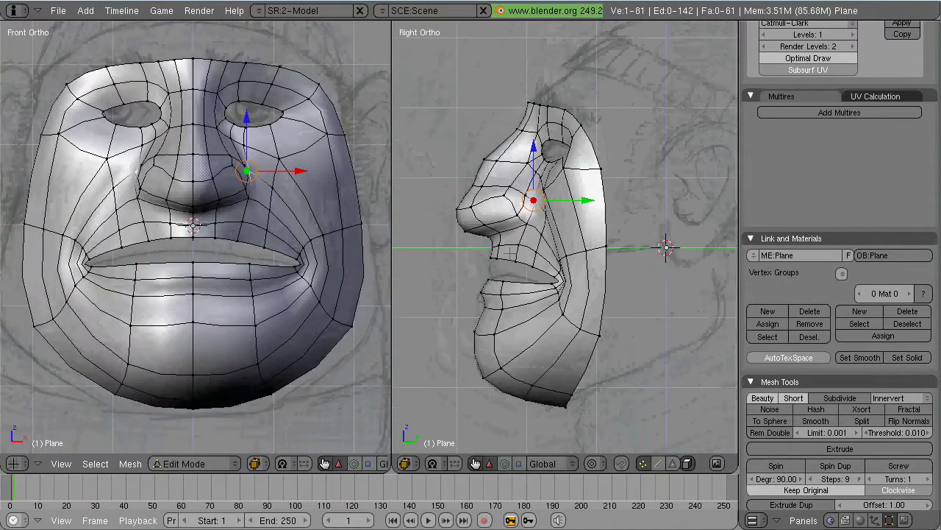
Extrude the face's top edge row upward and back to begin the forehead
{"action": "right_click", "coordinate": [605, 221], "text": "alt"}
{"action": "middle_click_drag", "start_coordinate": [605, 221], "coordinate": [534, 260], "text": "shift"}
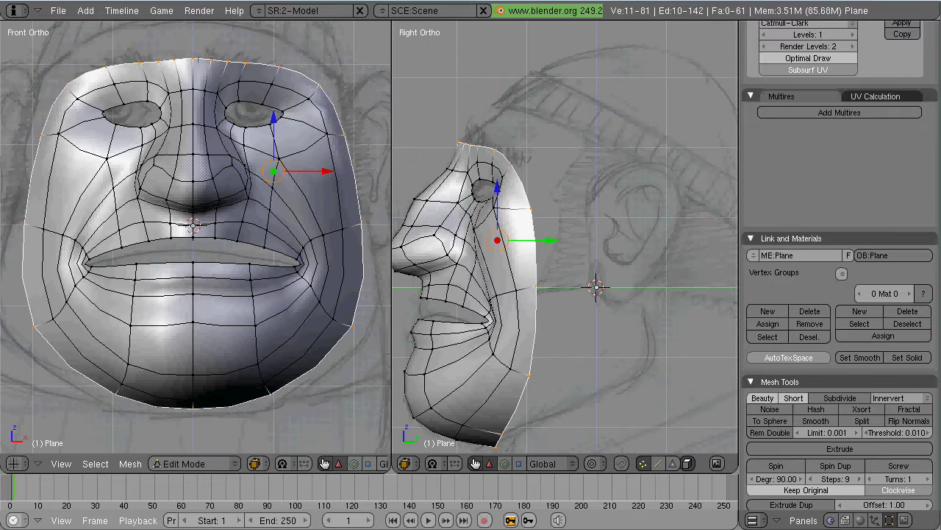
{"action": "right_click", "coordinate": [456, 142]}
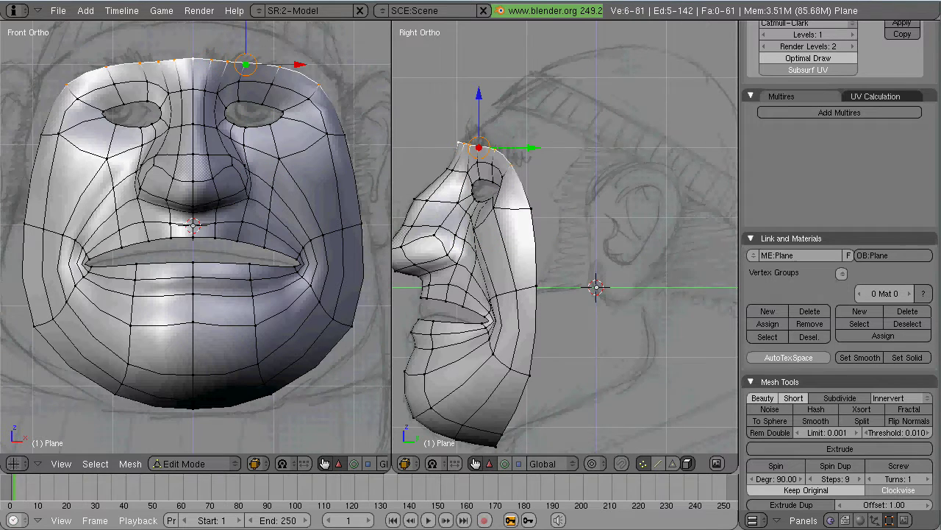
{"action": "middle_click_drag", "start_coordinate": [552, 243], "coordinate": [534, 259], "text": "shift"}
{"action": "key", "text": "e"}
{"action": "key", "text": "Return"}
{"action": "scroll", "coordinate": [196, 235], "scroll_direction": "down", "scroll_amount": 3}
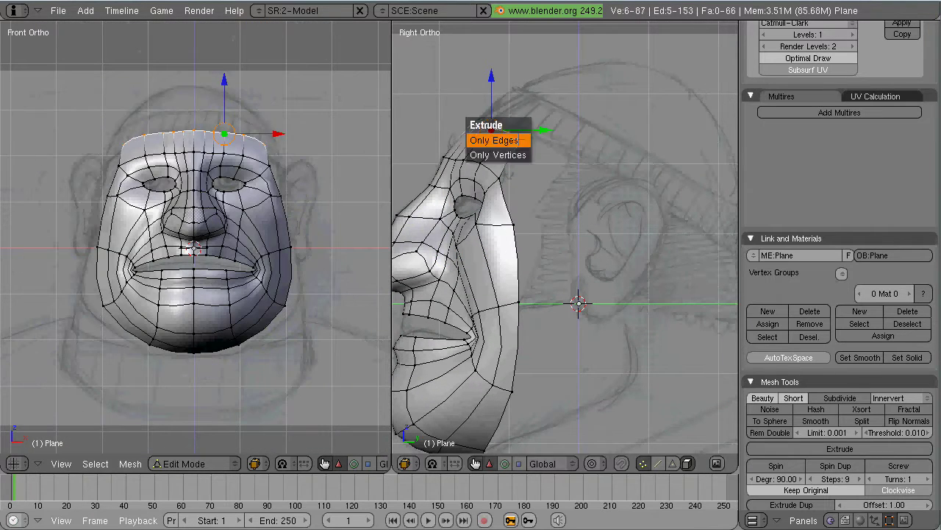
Extrude the top row as edges only and move its top vertex back over the head
{"action": "key", "text": "Return"}
{"action": "key", "text": "Return"}
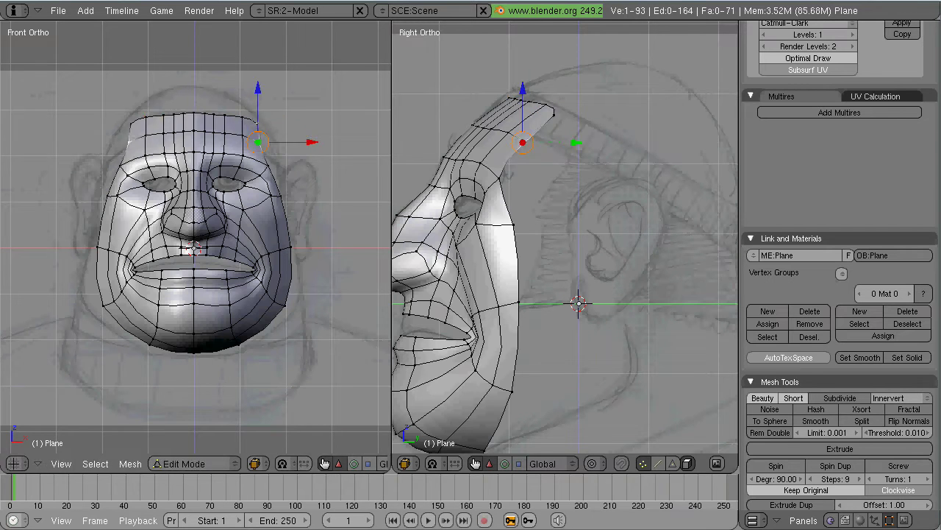
{"action": "right_click", "coordinate": [559, 110]}
{"action": "scroll", "coordinate": [565, 235], "scroll_direction": "up", "scroll_amount": 2}
{"action": "key", "text": "g"}
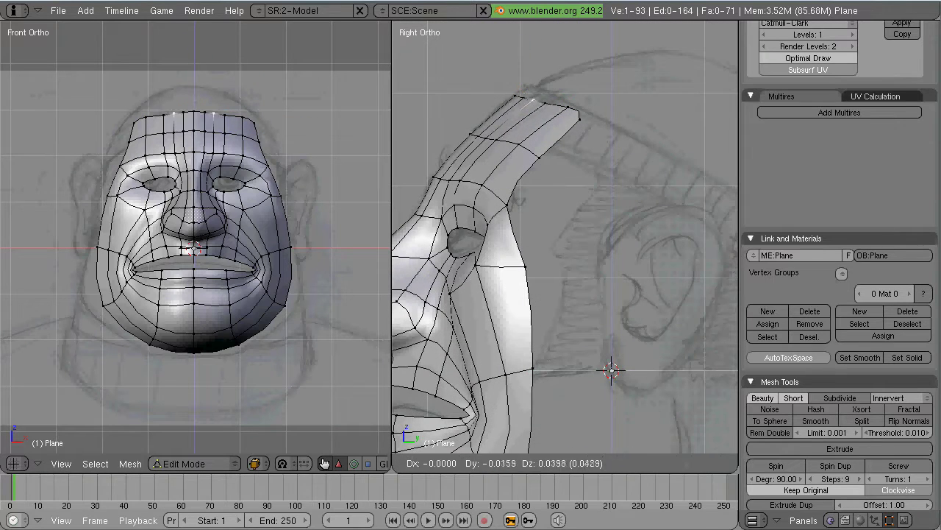
{"action": "key", "text": "Return"}
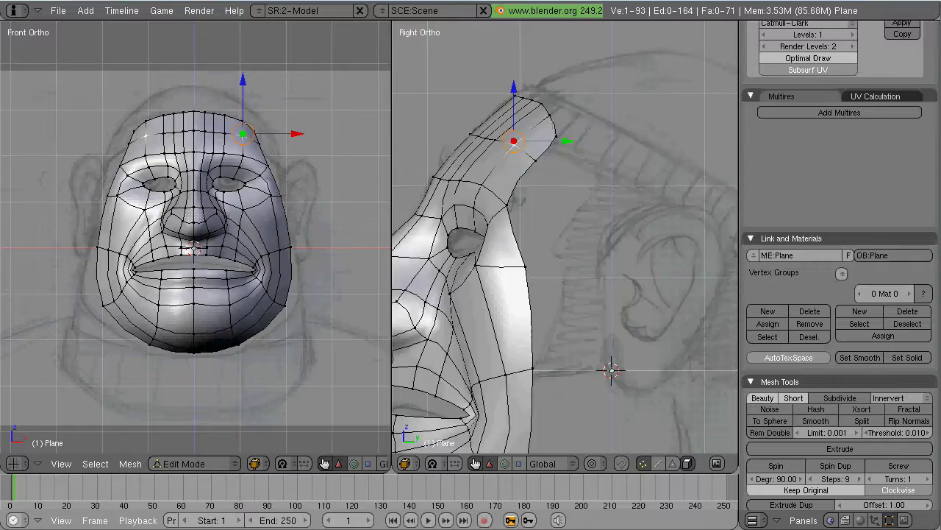
{"action": "scroll", "coordinate": [471, 154], "scroll_direction": "down", "scroll_amount": 2}
{"action": "scroll", "coordinate": [195, 114], "scroll_direction": "up", "scroll_amount": 6}
Raise the forehead's top edge loop and stretch the strip further back over the skull
{"action": "right_click", "coordinate": [226, 126], "text": "alt"}
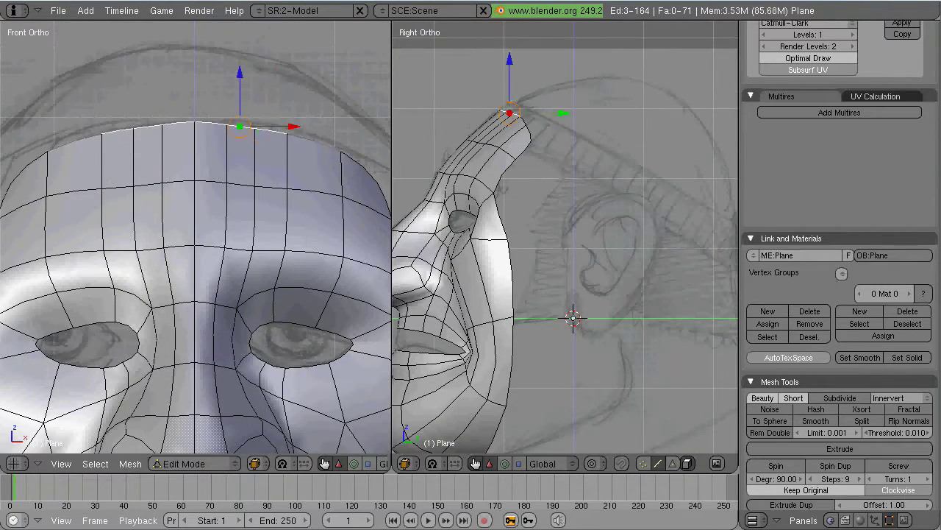
{"action": "key", "text": "g"}
{"action": "key", "text": "Return"}
{"action": "middle_click_drag", "start_coordinate": [626, 294], "coordinate": [571, 294], "text": "shift"}
{"action": "right_click", "coordinate": [622, 122]}
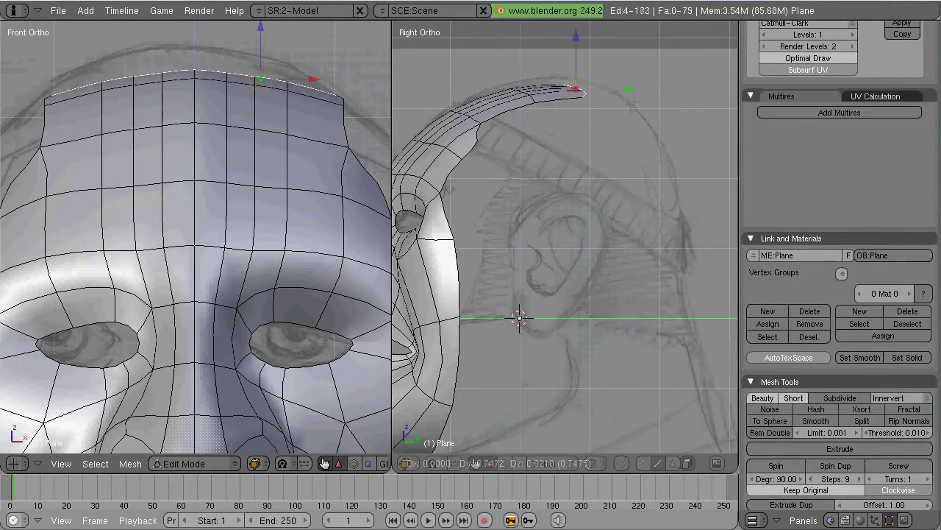
{"action": "key", "text": "g"}
{"action": "key", "text": "Return"}
{"action": "middle_click_drag", "start_coordinate": [514, 309], "coordinate": [555, 247], "text": "shift"}
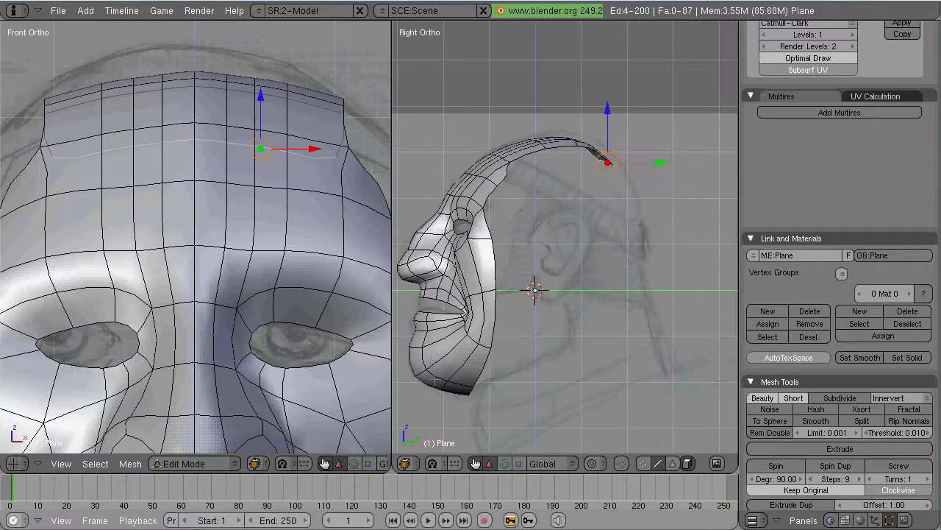
{"action": "middle_click_drag", "start_coordinate": [325, 463], "coordinate": [130, 463]}
Extrude the side rim loop beside the cheek backward toward the ear
{"action": "right_click", "coordinate": [458, 303]}
{"action": "middle_click_drag", "start_coordinate": [515, 309], "coordinate": [554, 247], "text": "shift"}
{"action": "middle_click_drag", "start_coordinate": [506, 285], "coordinate": [521, 261], "text": "shift"}
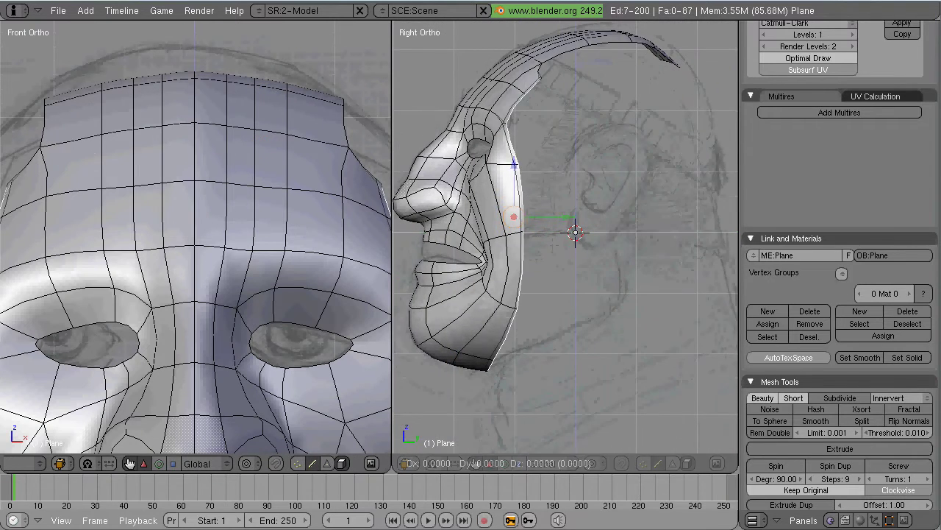
{"action": "key", "text": "e"}
{"action": "key", "text": "Return"}
Switch to vertex selection and move the new rim vertices down into place
{"action": "key", "text": "ctrl+Tab"}
{"action": "left_click", "coordinate": [624, 57]}
{"action": "right_click", "coordinate": [575, 80]}
{"action": "key", "text": "g"}
{"action": "key", "text": "Return"}
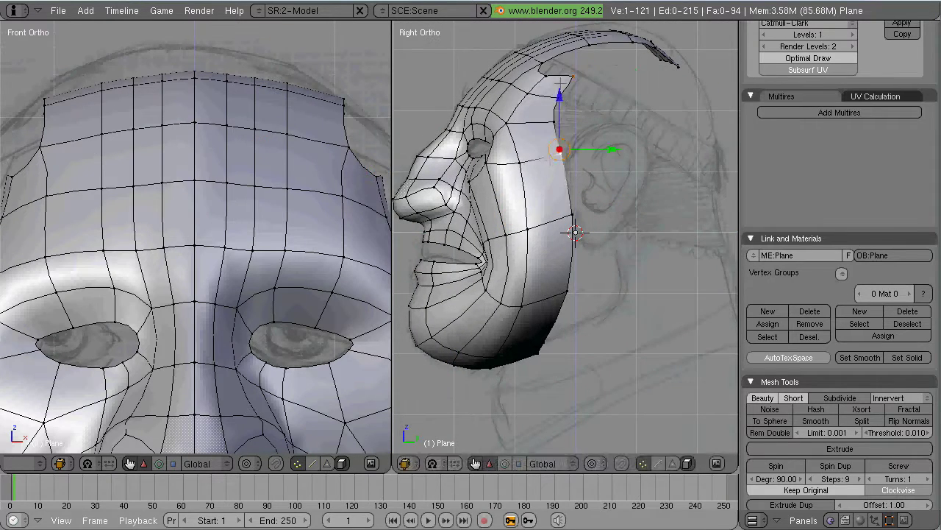
{"action": "scroll", "coordinate": [565, 236], "scroll_direction": "up", "scroll_amount": 4}
{"action": "middle_click_drag", "start_coordinate": [565, 237], "coordinate": [565, 368], "text": "shift"}
{"action": "scroll", "coordinate": [196, 237], "scroll_direction": "down", "scroll_amount": 2}
{"action": "key", "text": "g"}
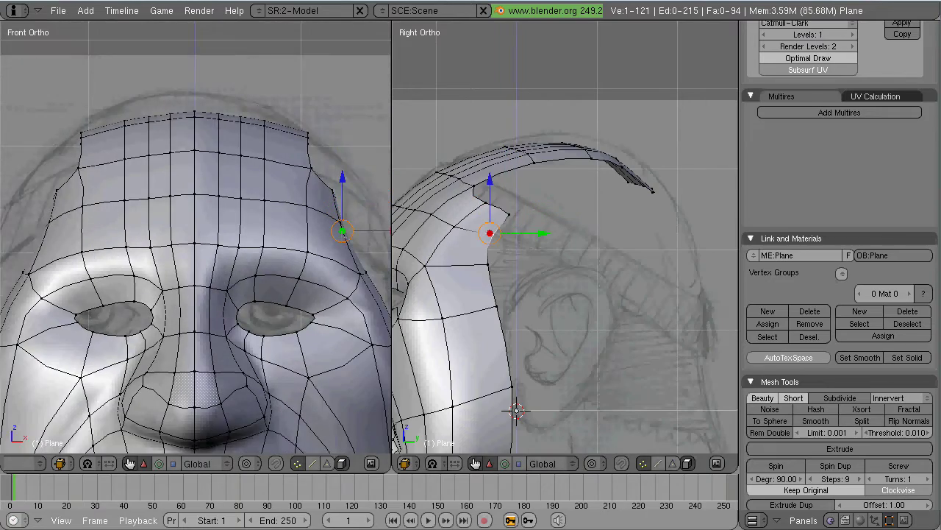
{"action": "key", "text": "Return"}
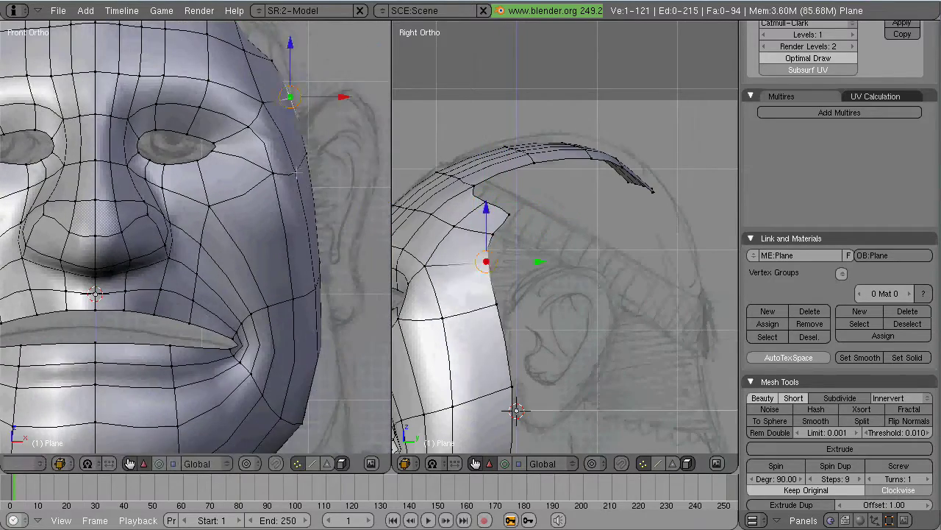
{"action": "scroll", "coordinate": [551, 331], "scroll_direction": "down", "scroll_amount": 2}
Reposition the rim vertex near the ear, then switch to the side view
{"action": "right_click", "coordinate": [552, 331]}
{"action": "scroll", "coordinate": [196, 237], "scroll_direction": "down", "scroll_amount": 2}
{"action": "key", "text": "g"}
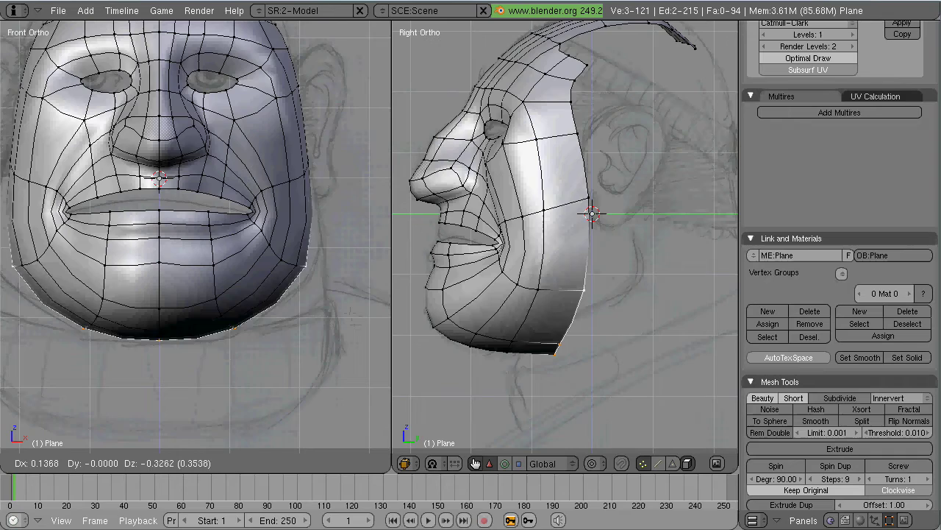
{"action": "key", "text": "Return"}
{"action": "key", "text": "g"}
{"action": "key", "text": "Return"}
{"action": "middle_click_drag", "start_coordinate": [195, 220], "coordinate": [207, 308], "text": "shift"}
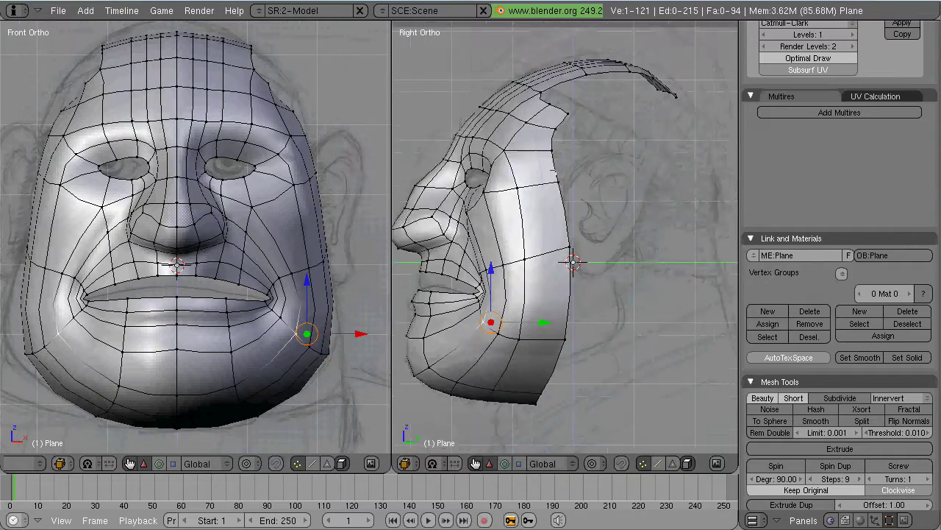
{"action": "middle_click_drag", "start_coordinate": [566, 220], "coordinate": [511, 294], "text": "shift"}
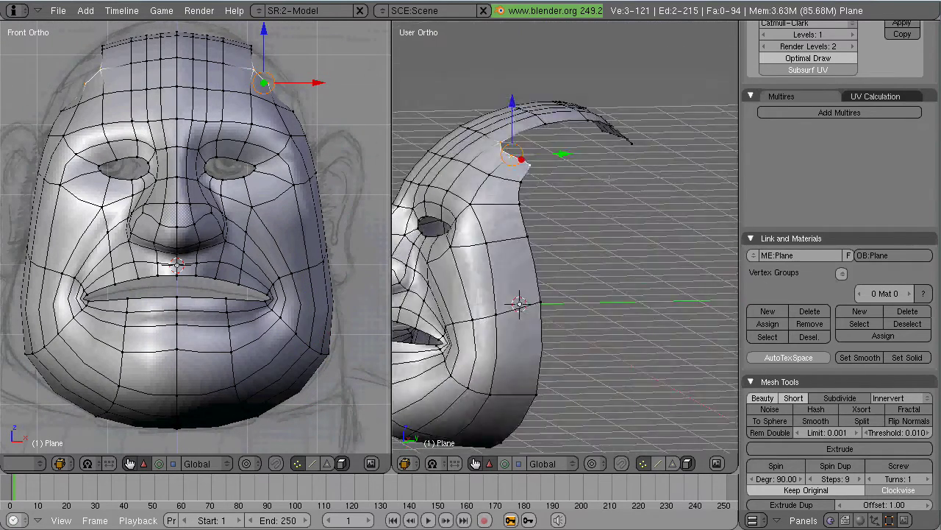
{"action": "scroll", "coordinate": [511, 294], "scroll_direction": "up", "scroll_amount": 3}
{"action": "key", "text": "KP_3"}
Bring two neighbouring rim vertices together and merge them into one
{"action": "key", "text": "g"}
{"action": "key", "text": "Return"}
{"action": "key", "text": "g"}
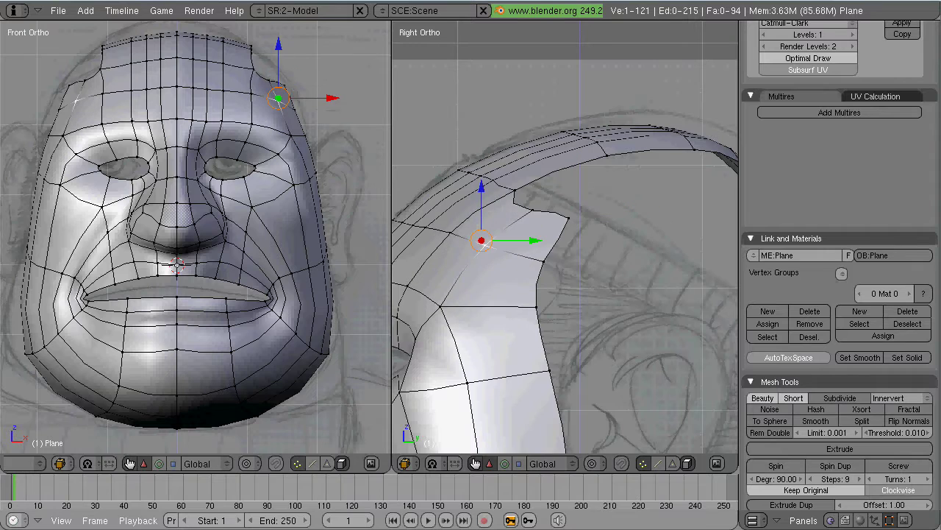
{"action": "key", "text": "Return"}
{"action": "scroll", "coordinate": [430, 172], "scroll_direction": "down", "scroll_amount": 2}
{"action": "right_click", "coordinate": [430, 172], "text": "shift"}
{"action": "key", "text": "g"}
{"action": "key", "text": "Return"}
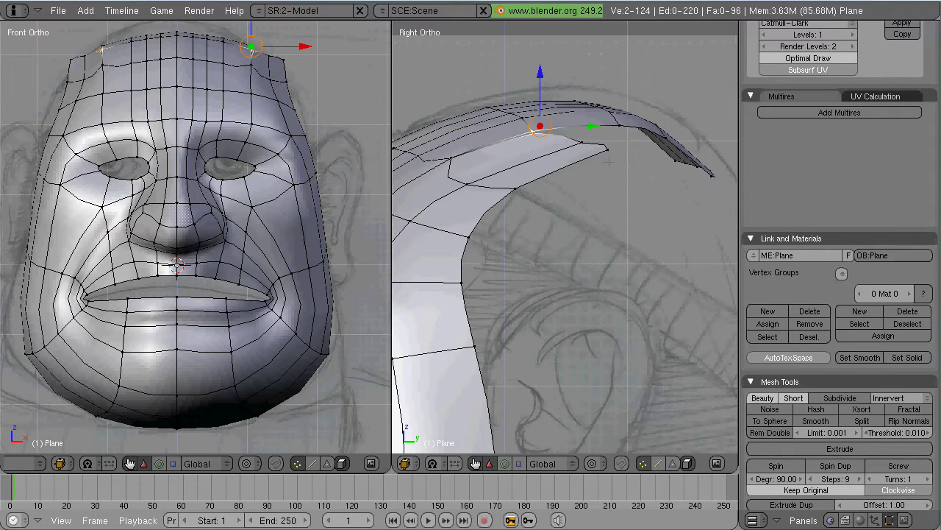
{"action": "key", "text": "alt+m"}
{"action": "key", "text": "Return"}
Move the merged rim vertex back and select the neighbouring rim vertices
{"action": "key", "text": "g"}
{"action": "key", "text": "Return"}
{"action": "key", "text": "g"}
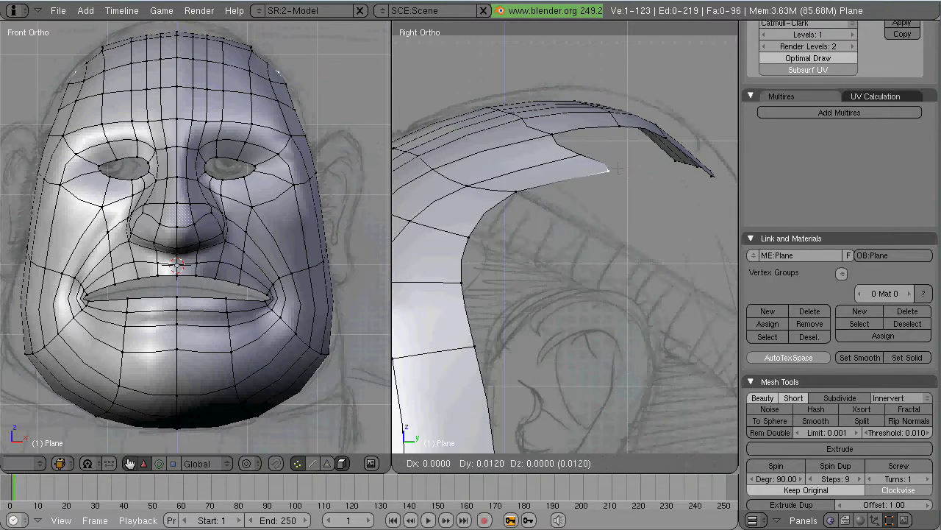
{"action": "key", "text": "Return"}
{"action": "scroll", "coordinate": [464, 178], "scroll_direction": "down", "scroll_amount": 2}
{"action": "right_click", "coordinate": [471, 156], "text": "shift"}
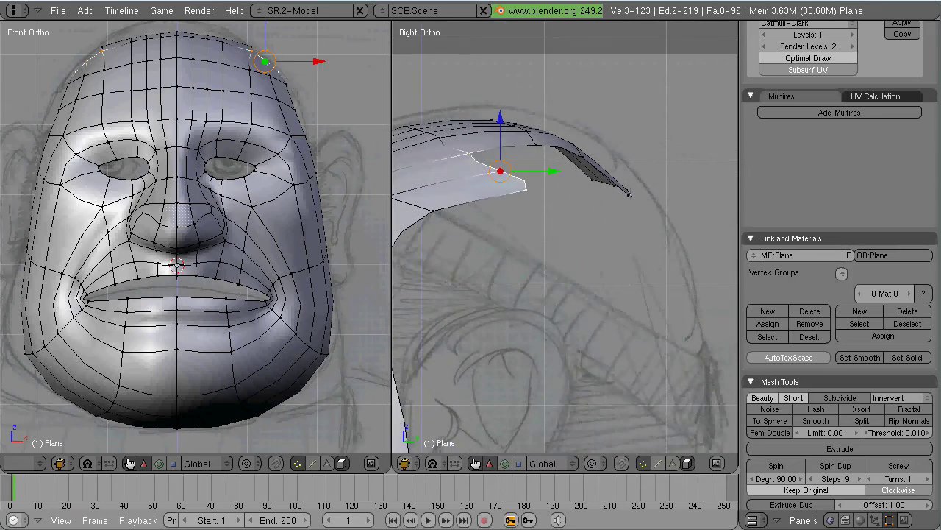
Inspect the flap from below and behind, then move its top-centre vertex vertically only
{"action": "middle_click_drag", "start_coordinate": [557, 184], "coordinate": [510, 99]}
{"action": "key", "text": "ctrl+KP_7"}
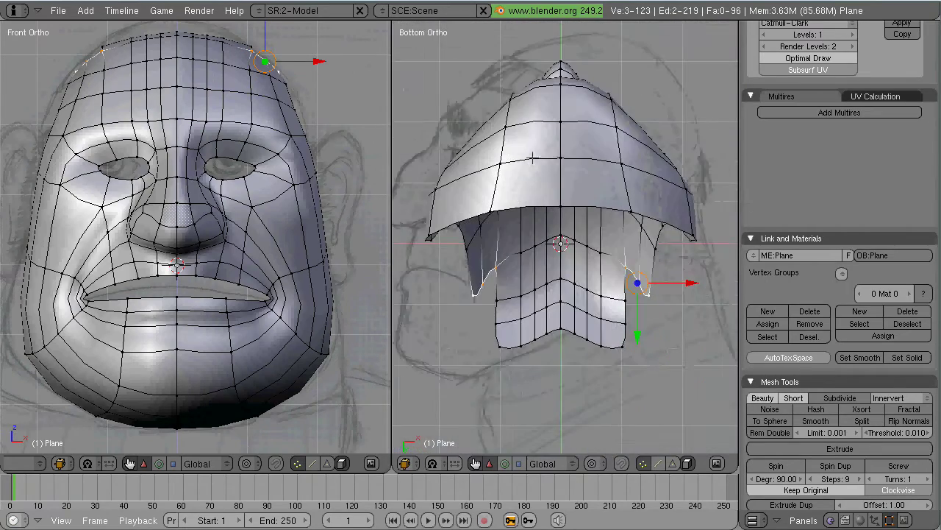
{"action": "key", "text": "ctrl+KP_1"}
{"action": "scroll", "coordinate": [433, 162], "scroll_direction": "up", "scroll_amount": 2}
{"action": "right_click", "coordinate": [555, 110]}
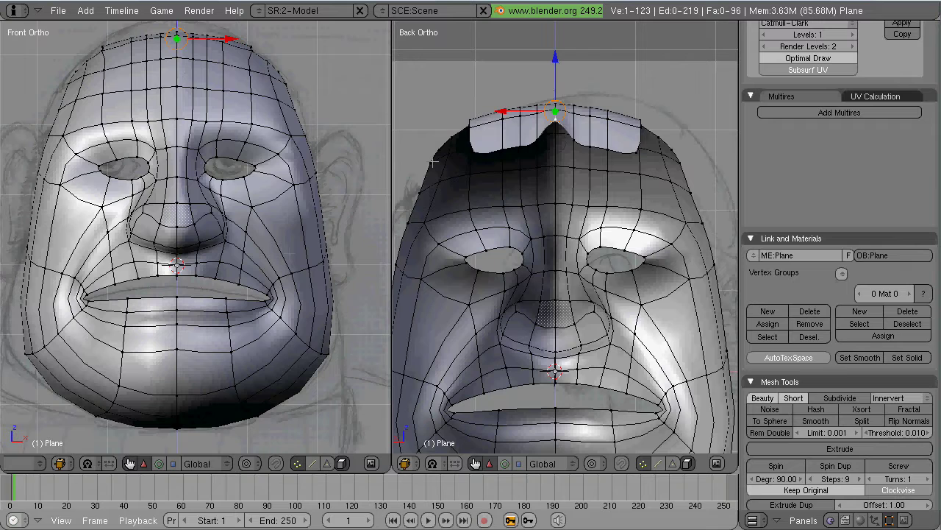
{"action": "key", "text": "g"}
{"action": "key", "text": "z"}
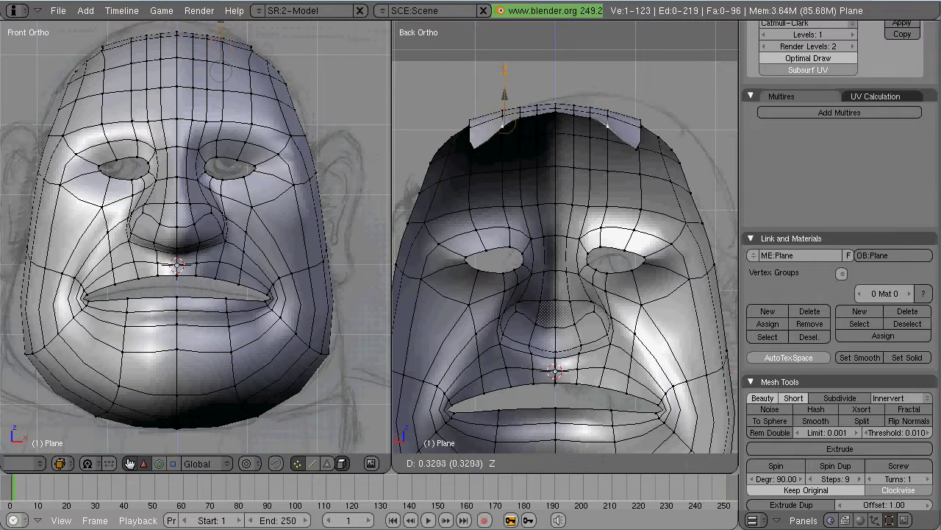
Finish lowering the top-centre vertex, then try extruding the crown's top edge backward and undo it
{"action": "key", "text": "KP_3"}
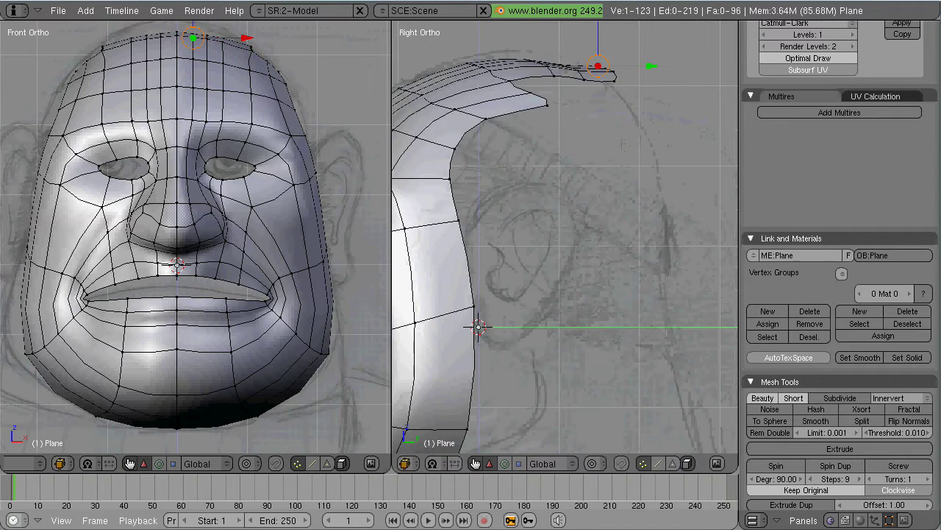
{"action": "key", "text": "Return"}
{"action": "key", "text": "KP_4"}
{"action": "key", "text": "ctrl+KP_Add"}
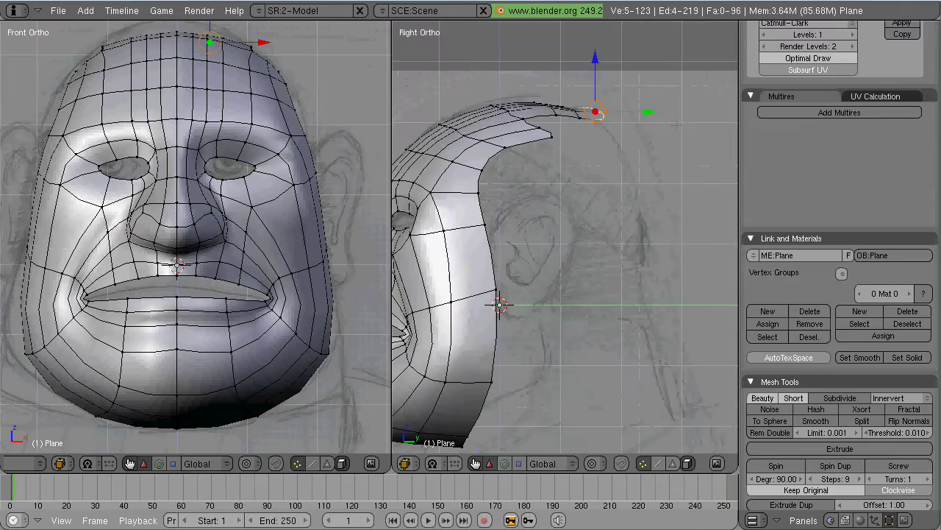
{"action": "key", "text": "Return"}
{"action": "key", "text": "e"}
{"action": "key", "text": "Return"}
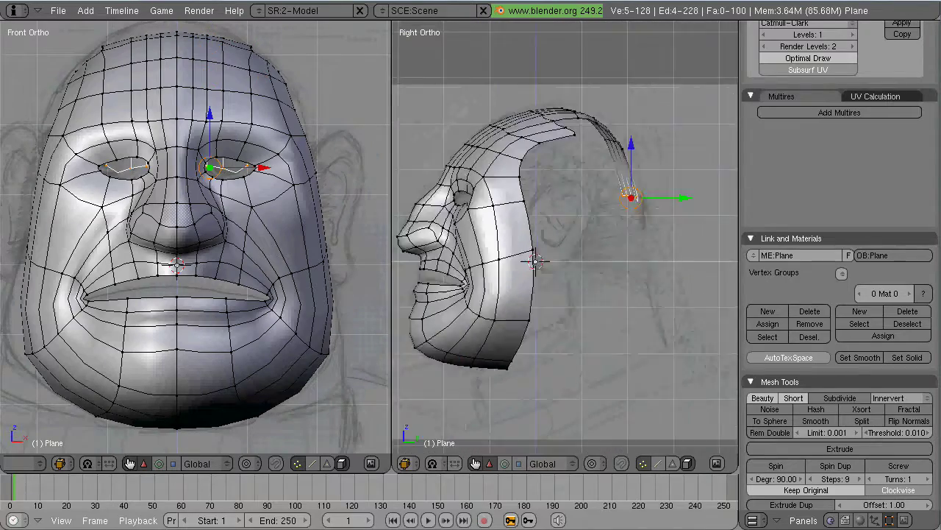
{"action": "mouse_move", "coordinate": [559, 243]}
{"action": "middle_mouse_down"}
{"action": "mouse_move", "coordinate": [519, 252]}
{"action": "mouse_move", "coordinate": [566, 236]}
{"action": "middle_mouse_up"}
{"action": "key", "text": "ctrl+z"}
Select the crown's top edge loop and reposition it behind the crown in side view
{"action": "key", "text": "KP_7"}
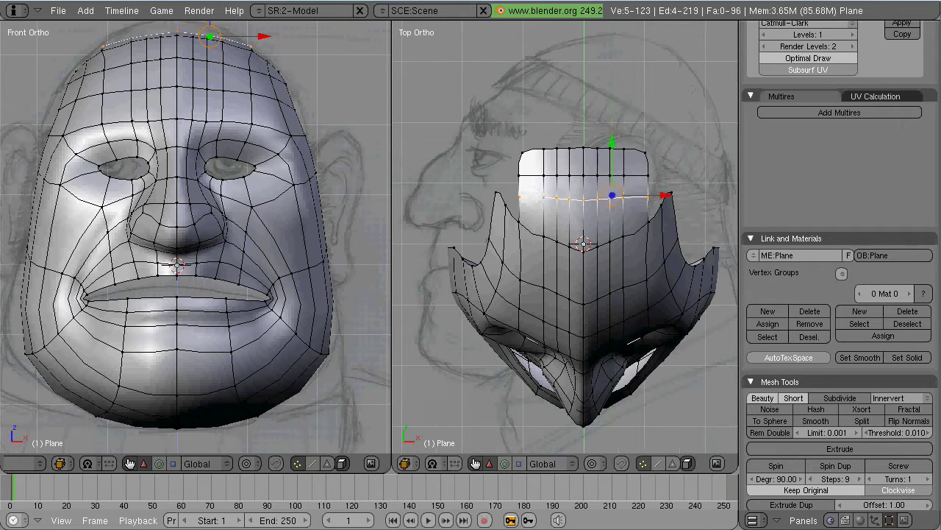
{"action": "key", "text": "KP_3"}
{"action": "key", "text": "Return"}
{"action": "right_click", "coordinate": [471, 143], "text": "alt"}
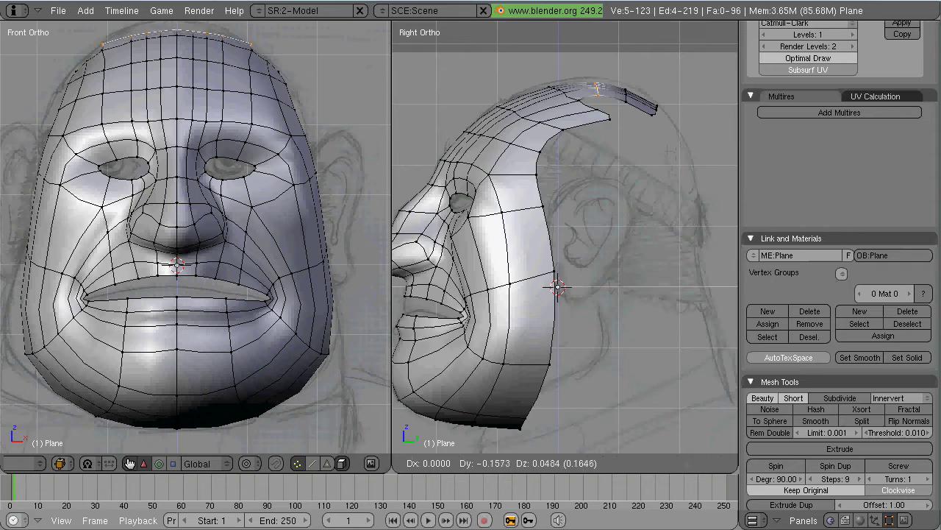
{"action": "left_click", "coordinate": [669, 151]}
{"action": "scroll", "coordinate": [642, 94], "scroll_direction": "down", "scroll_amount": 1}
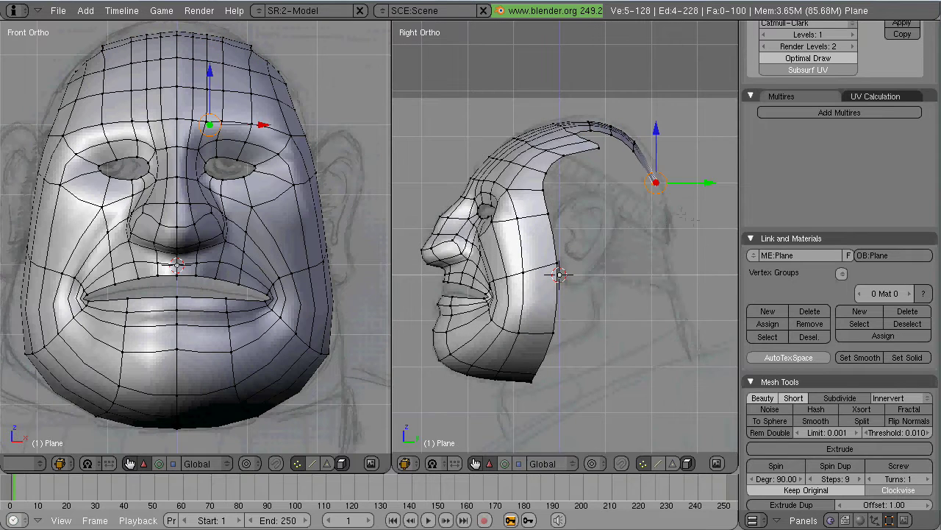
{"action": "left_click", "coordinate": [651, 172]}
Extrude edge-only rows one after another down the back of the head to the neck
{"action": "key", "text": "e"}
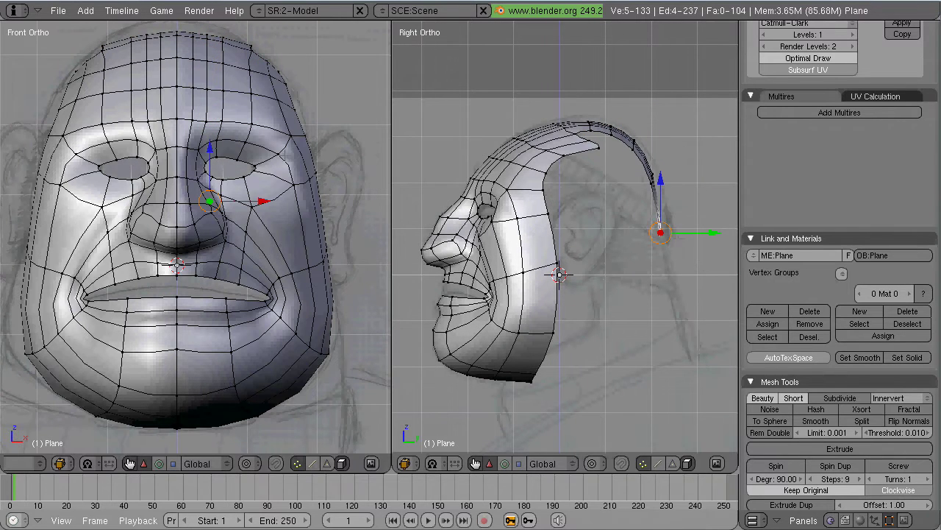
{"action": "middle_click_drag", "start_coordinate": [221, 221], "coordinate": [243, 147]}
{"action": "key", "text": "KP_1"}
{"action": "scroll", "coordinate": [625, 221], "scroll_direction": "up", "scroll_amount": 2}
{"action": "key", "text": "e"}
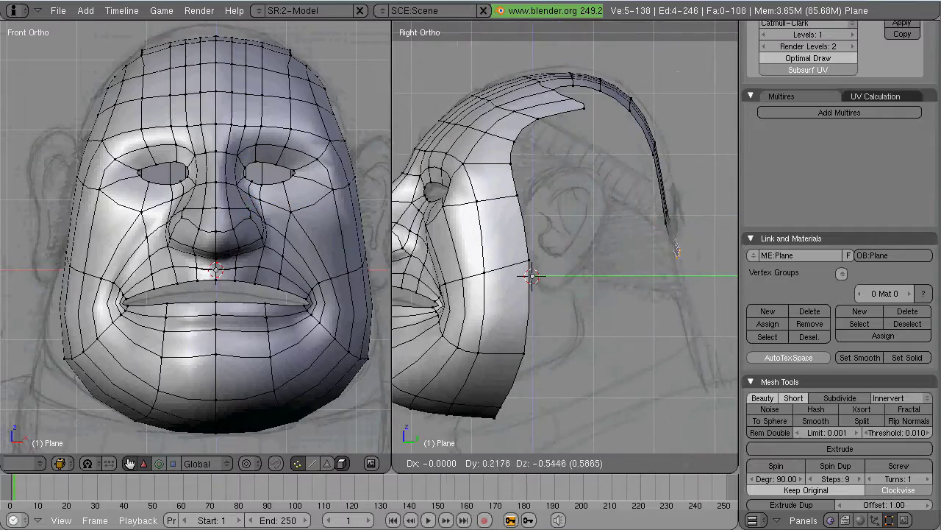
{"action": "left_click", "coordinate": [672, 283]}
{"action": "key", "text": "e"}
{"action": "left_click", "coordinate": [667, 319]}
{"action": "left_click", "coordinate": [673, 353]}
{"action": "scroll", "coordinate": [673, 353], "scroll_direction": "up", "scroll_amount": 2}
{"action": "scroll", "coordinate": [673, 353], "scroll_direction": "down", "scroll_amount": 3}
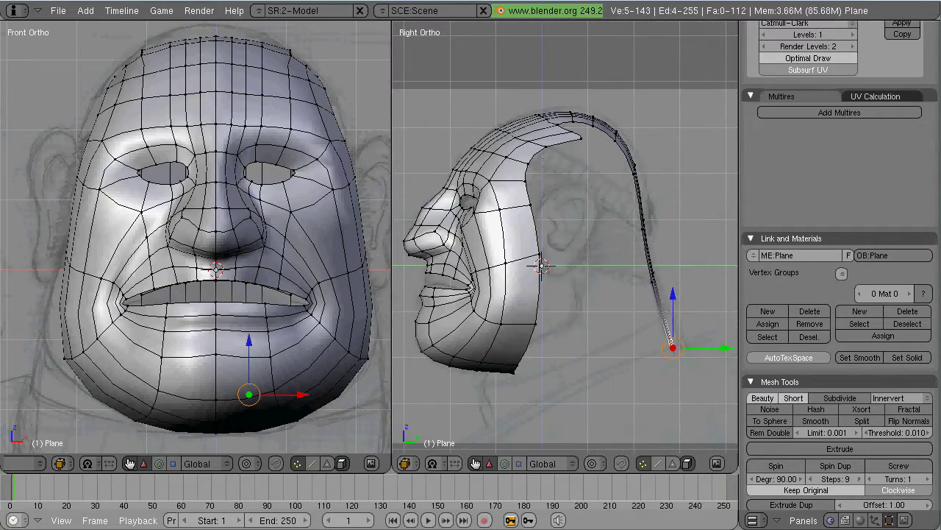
{"action": "middle_click_drag", "start_coordinate": [581, 135], "coordinate": [517, 170]}
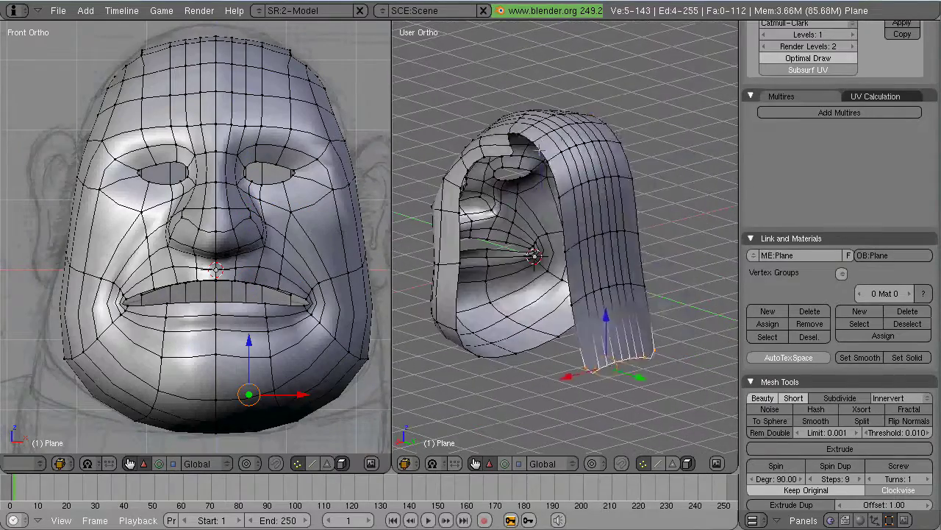
Raise the selected crown vertices and push the crown edge outward and down from Top view
{"action": "key", "text": "KP_1"}
{"action": "key", "text": "KP_3"}
{"action": "scroll", "coordinate": [517, 170], "scroll_direction": "up", "scroll_amount": 4}
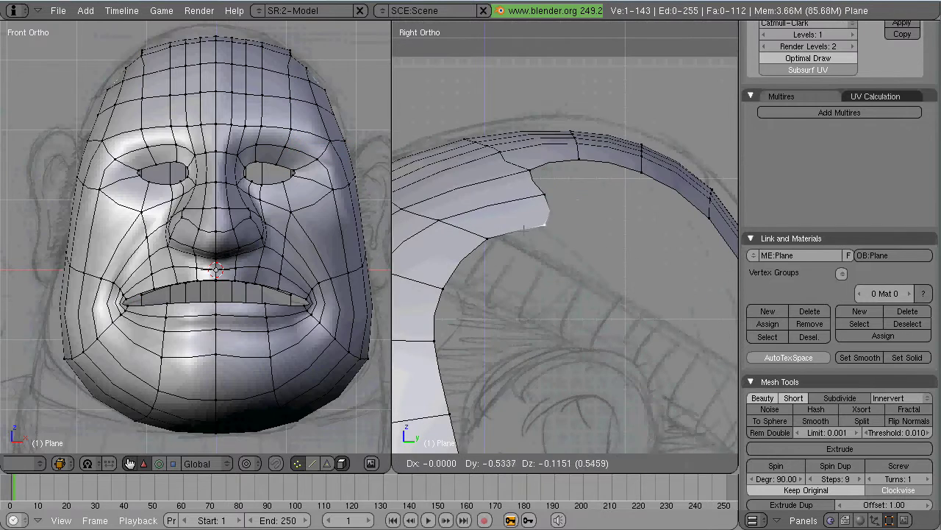
{"action": "key", "text": "g"}
{"action": "key", "text": "Return"}
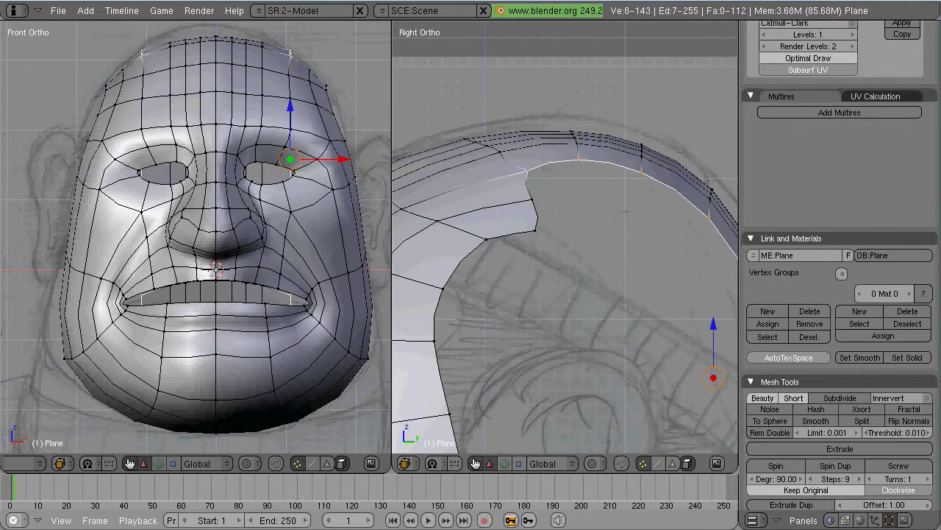
{"action": "key", "text": "KP_7"}
{"action": "scroll", "coordinate": [565, 236], "scroll_direction": "down", "scroll_amount": 5}
{"action": "key", "text": "Return"}
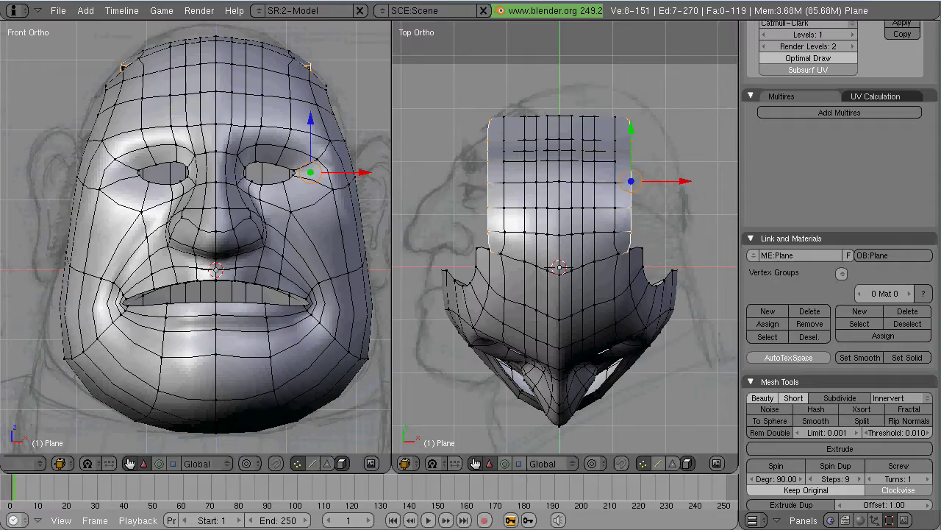
In a maximized 3D view, shift a stray crown-edge vertex right, then restore the split layout
{"action": "middle_click_drag", "start_coordinate": [565, 237], "coordinate": [515, 221]}
{"action": "scroll", "coordinate": [515, 221], "scroll_direction": "up", "scroll_amount": 5}
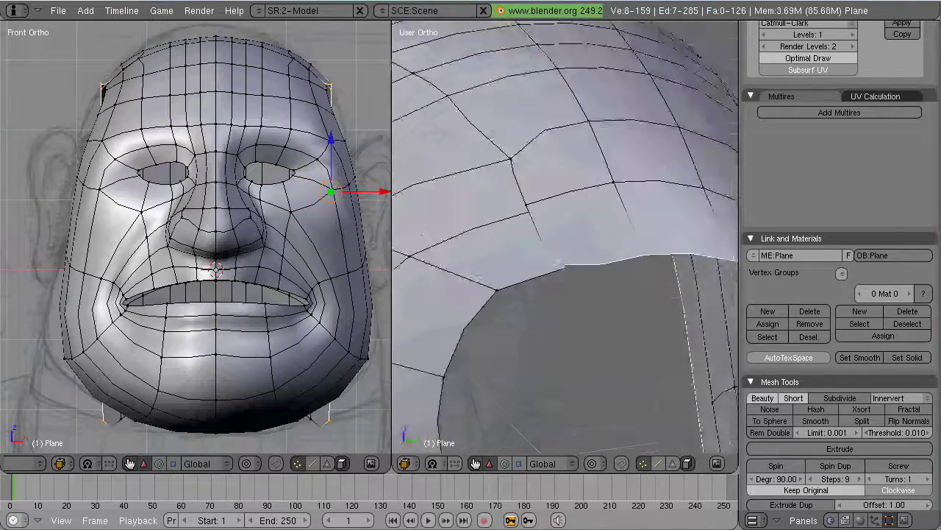
{"action": "key", "text": "ctrl+Up"}
{"action": "right_click_drag", "start_coordinate": [408, 213], "coordinate": [465, 214]}
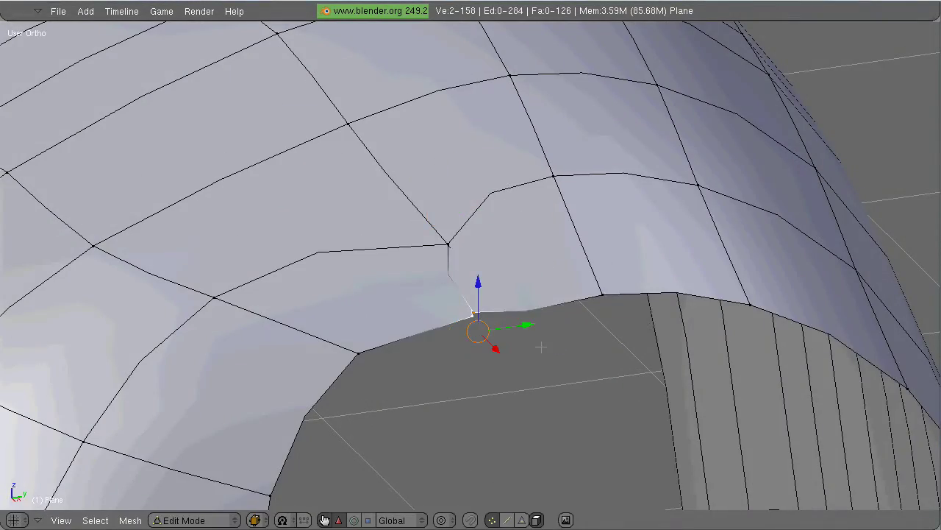
{"action": "scroll", "coordinate": [541, 346], "scroll_direction": "down", "scroll_amount": 8}
{"action": "key", "text": "KP_3"}
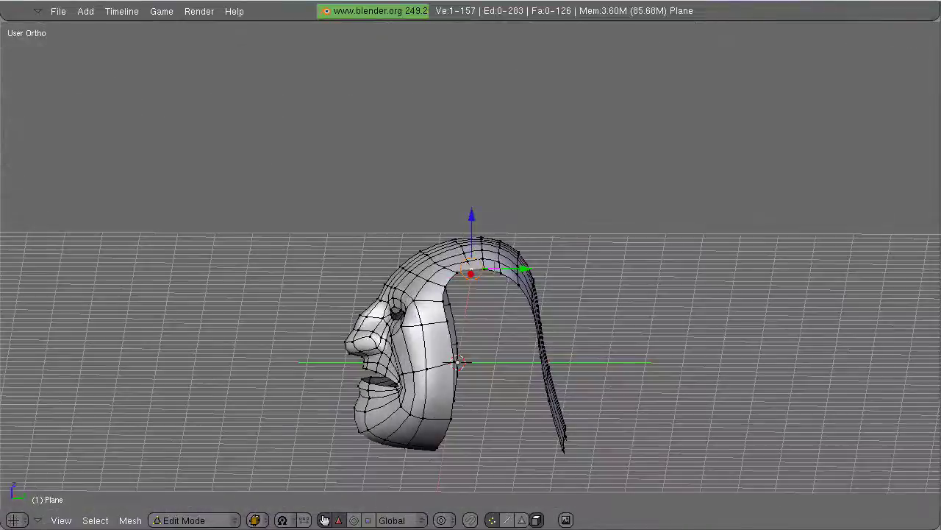
{"action": "key", "text": "ctrl+Up"}
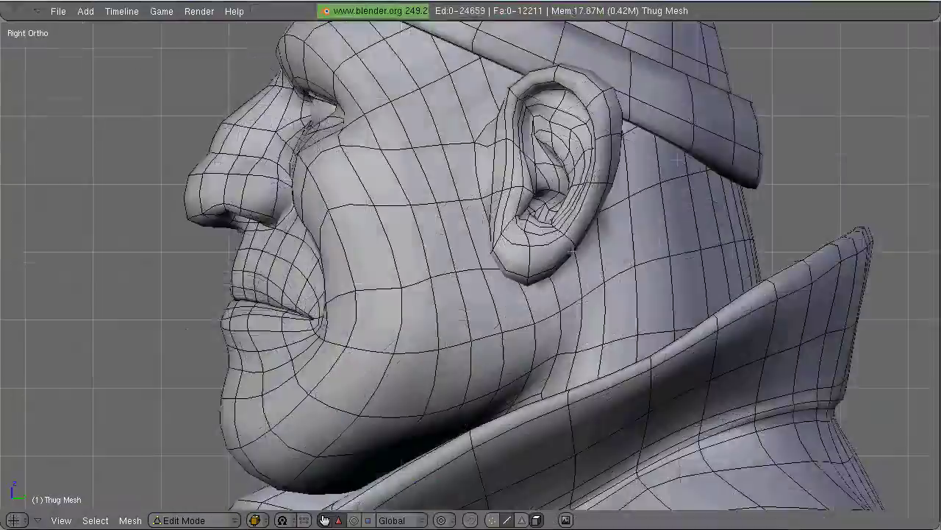
Orbit the finished Thug Mesh head to a three-quarter User Ortho angle
{"action": "middle_click_drag", "start_coordinate": [471, 265], "coordinate": [581, 254]}
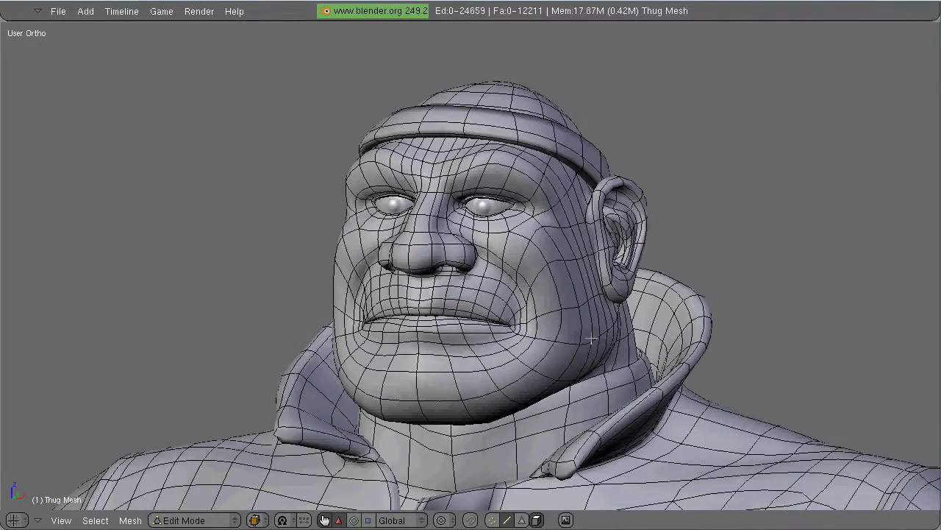